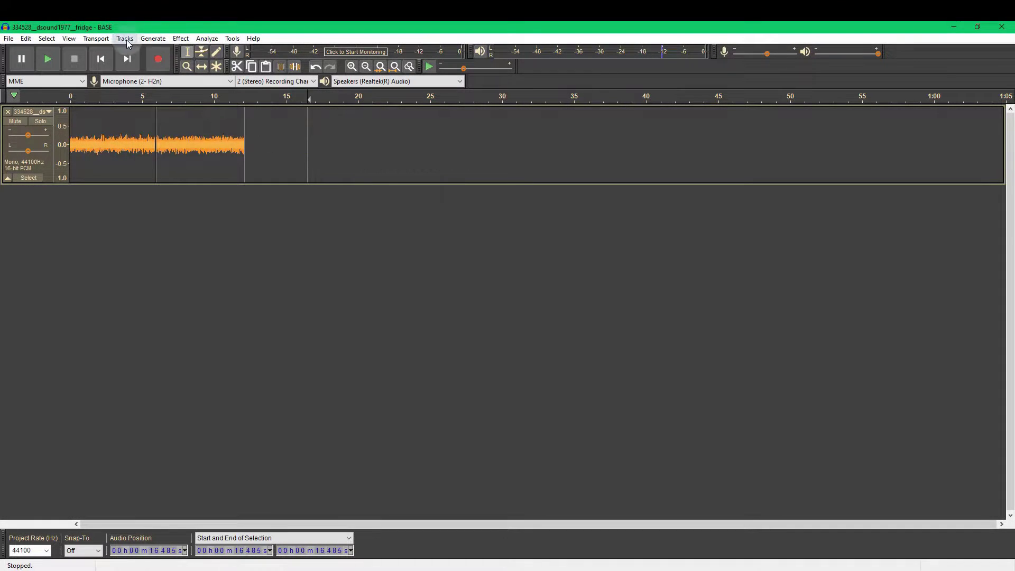
Step: Move the second half of the fridge recording onto a new mono track
double_click(179, 153)
key(Delete)
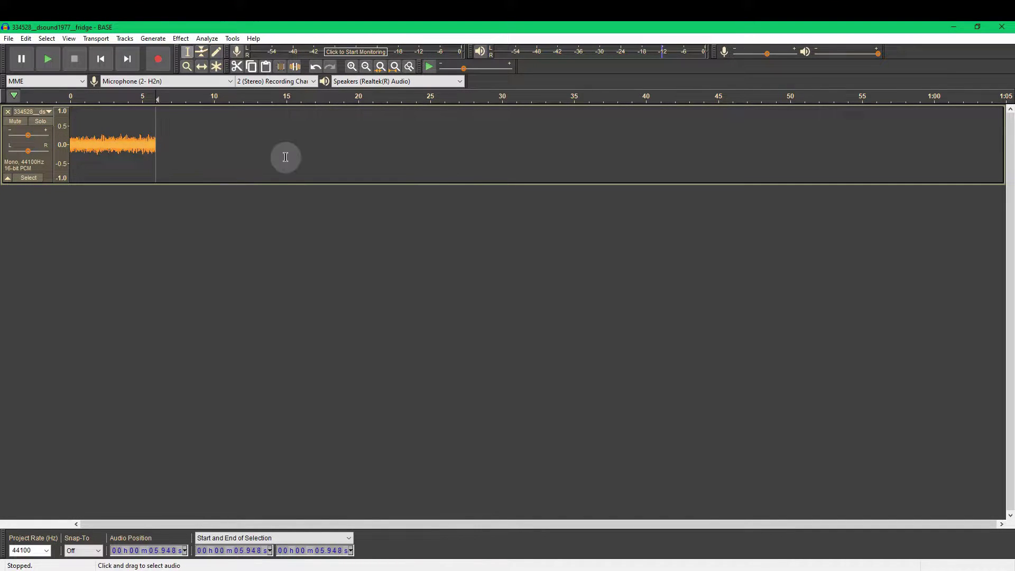
click(125, 38)
click(259, 48)
key(ctrl+v)
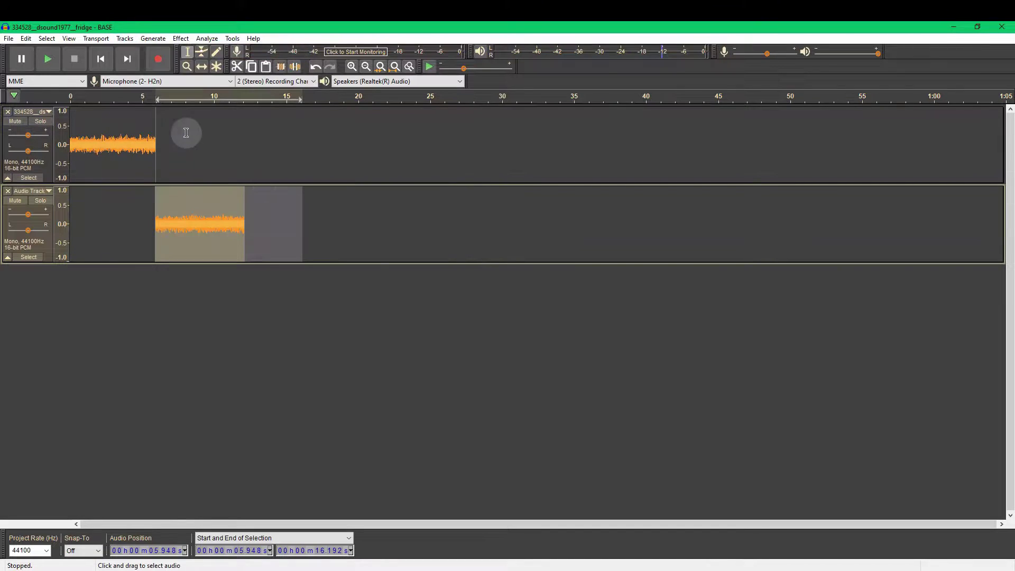
Step: Slide the second-half clip to the timeline start and place the first-half clip after it with a short overlap
click(202, 67)
drag(113, 155, 290, 155)
drag(218, 210, 134, 210)
drag(280, 143, 162, 209)
Step: Apply Crossfade Tracks to the overlap of the two clips, from about 5.434 s to 6.168 s
click(187, 51)
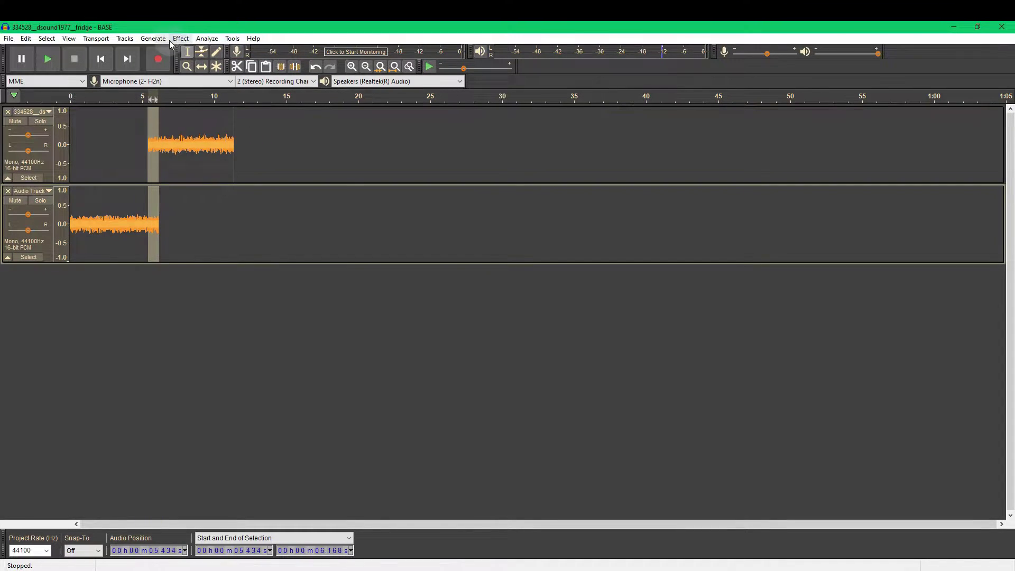
click(180, 39)
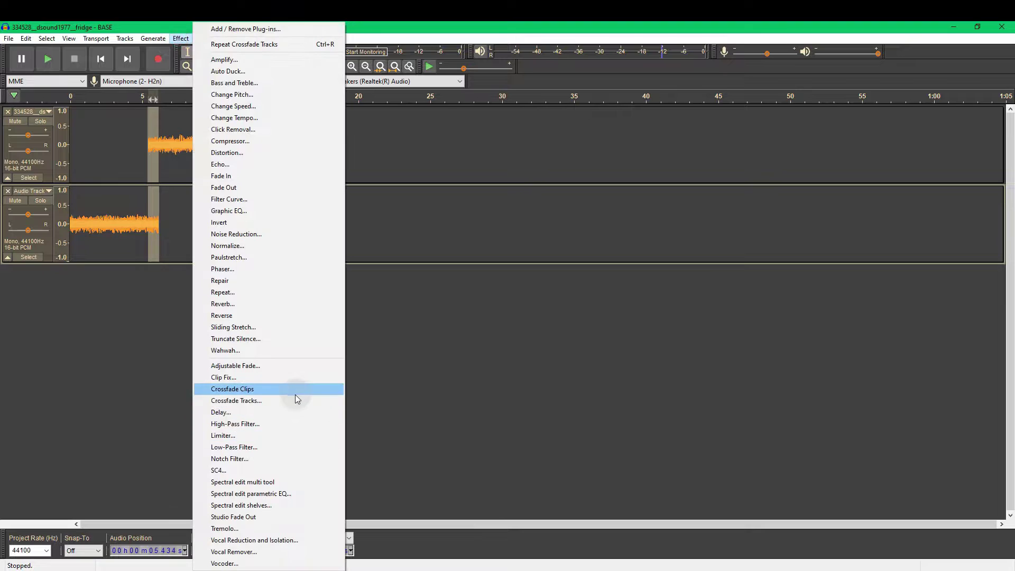
click(293, 401)
click(528, 331)
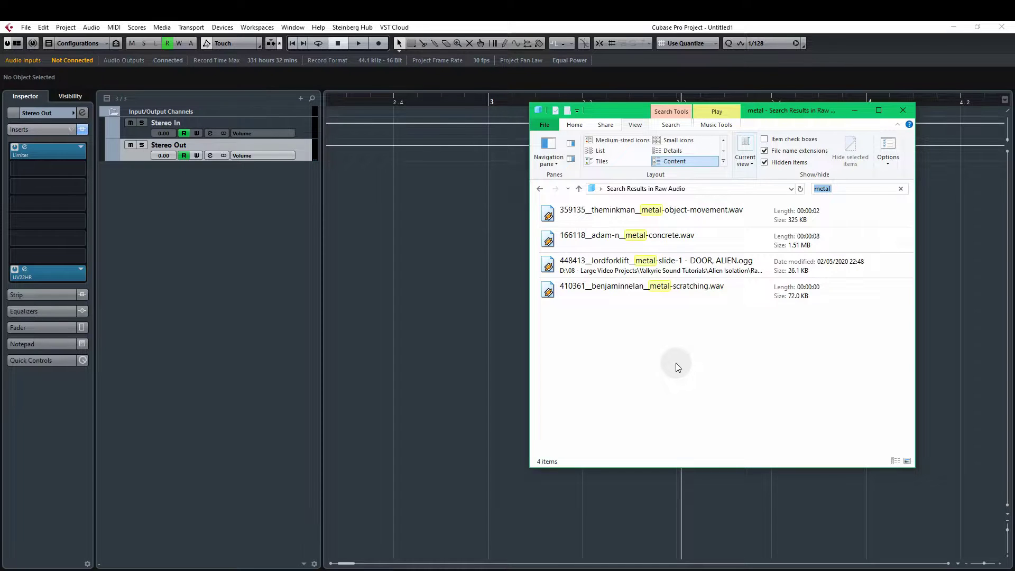
Step: Switch to Cubase, add the metal-concrete.wav recording on a new track at the project start, and play it back
click(650, 240)
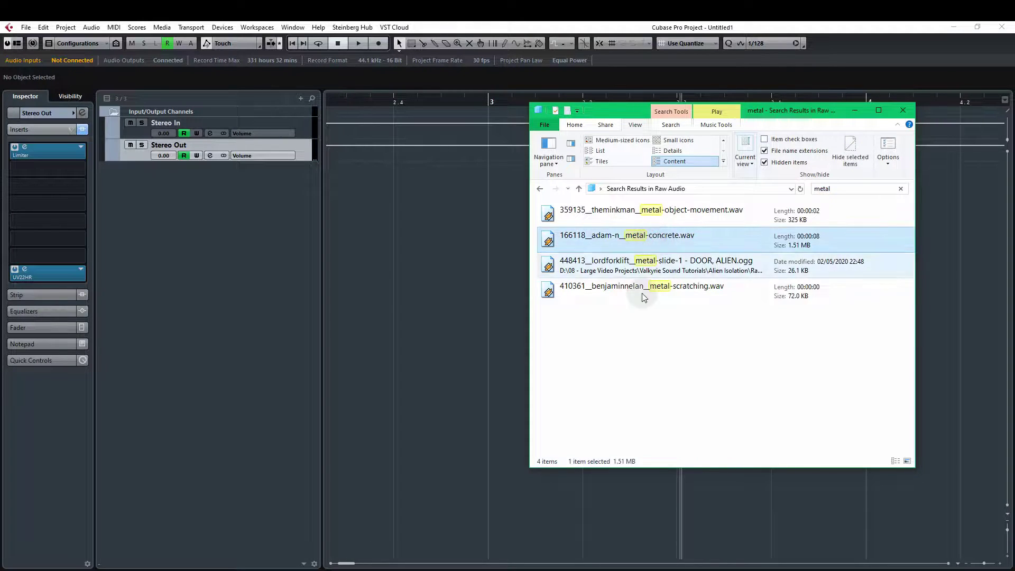
drag(642, 293, 339, 180)
click(458, 231)
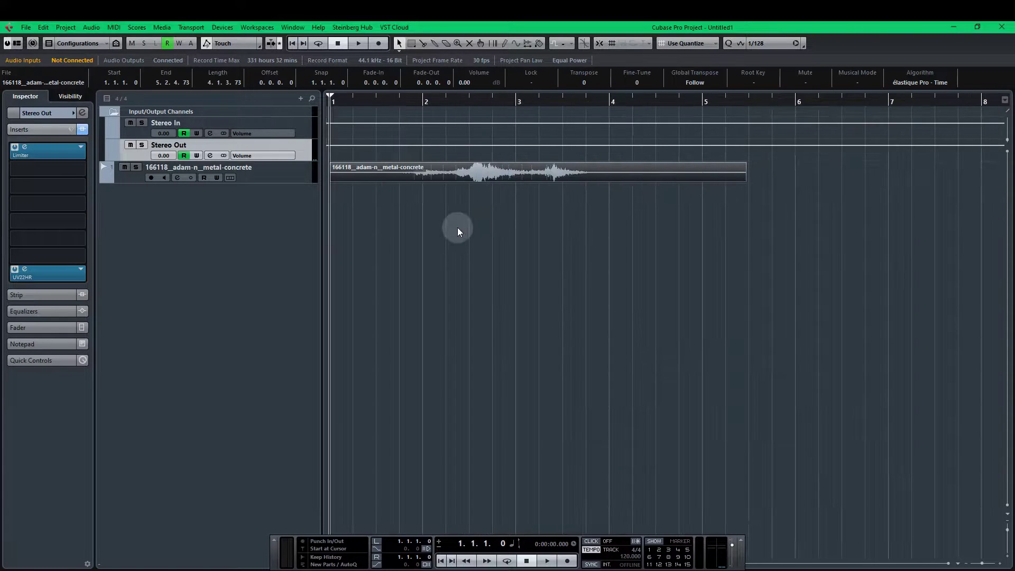
click(1007, 542)
click(1007, 542)
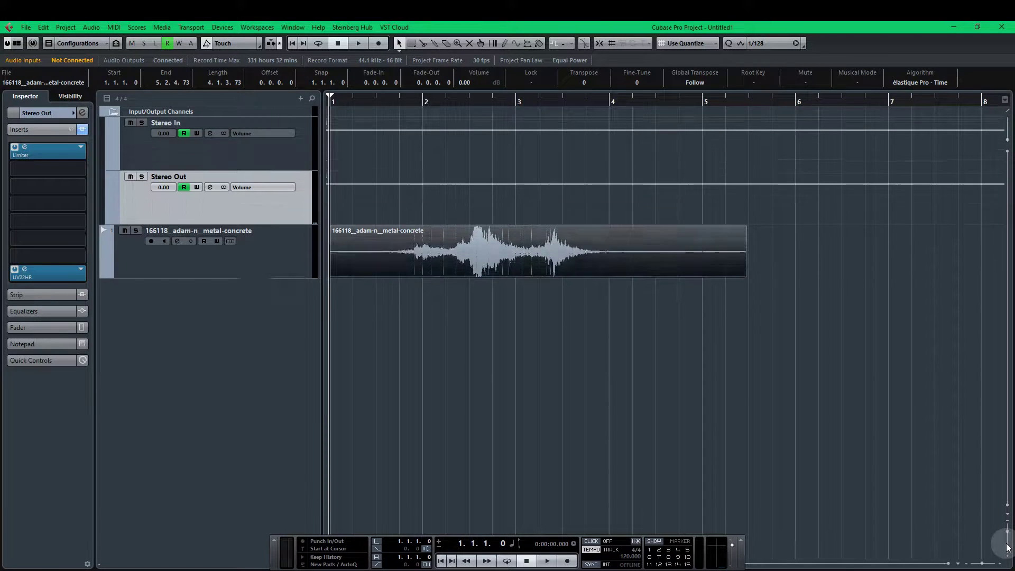
key(space)
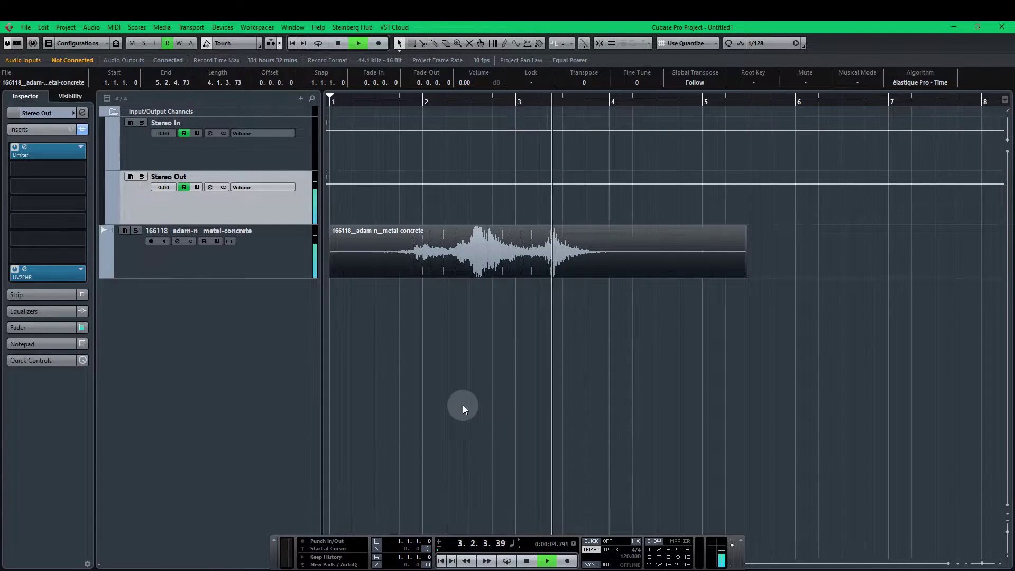
key(space)
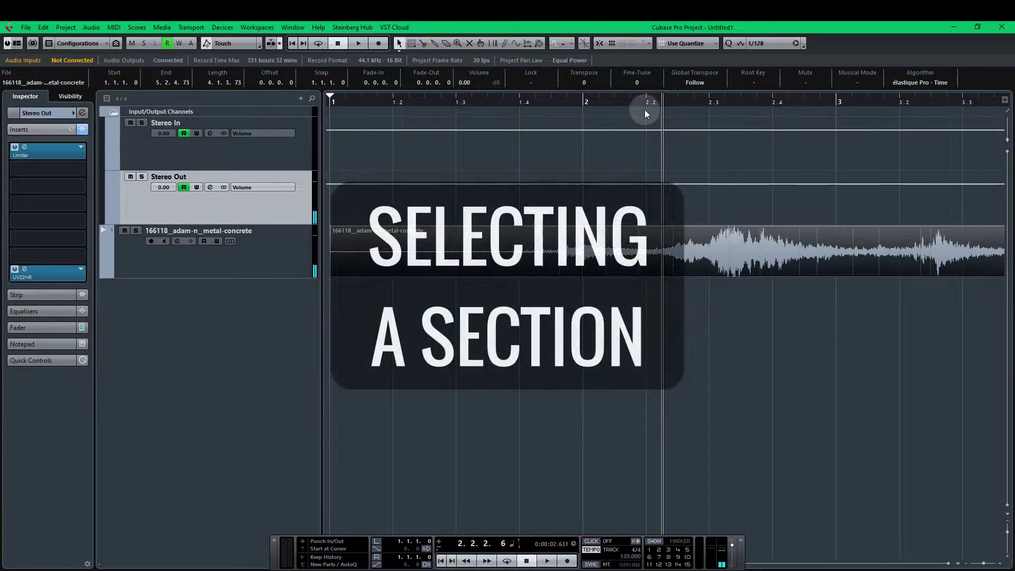
Step: Split the metal-concrete event at about 2.2.1.72, just before its loudest scrape
click(640, 103)
drag(640, 106, 658, 110)
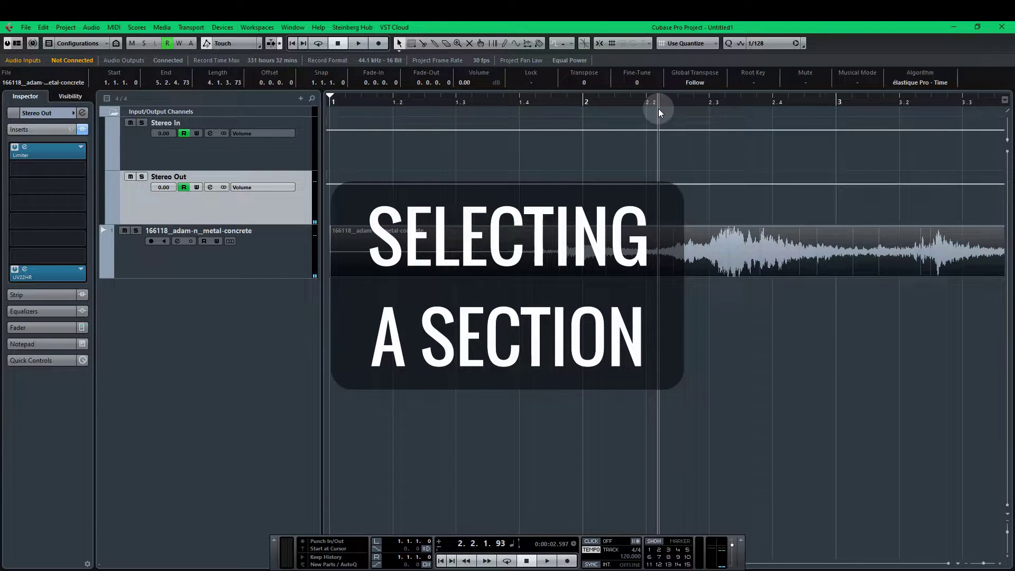
key(g)
key(g)
key(g)
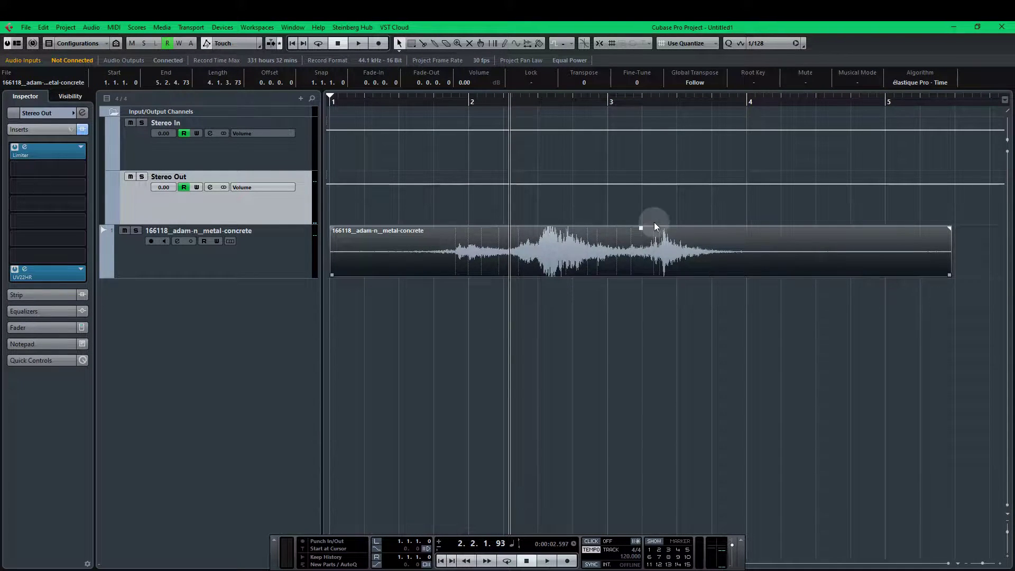
drag(509, 104, 510, 257)
key(3)
click(481, 255)
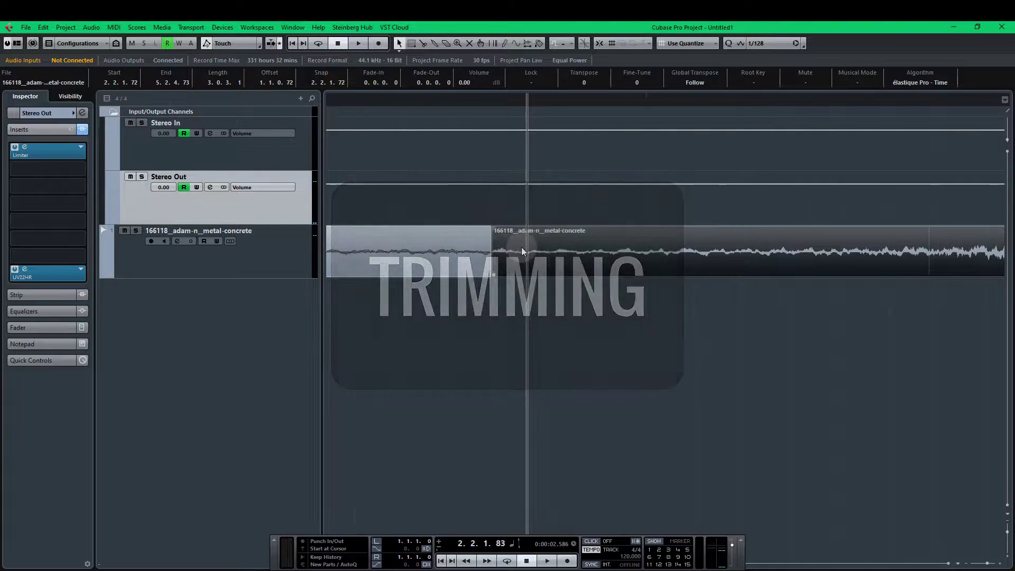
scroll(545, 251, down, 5)
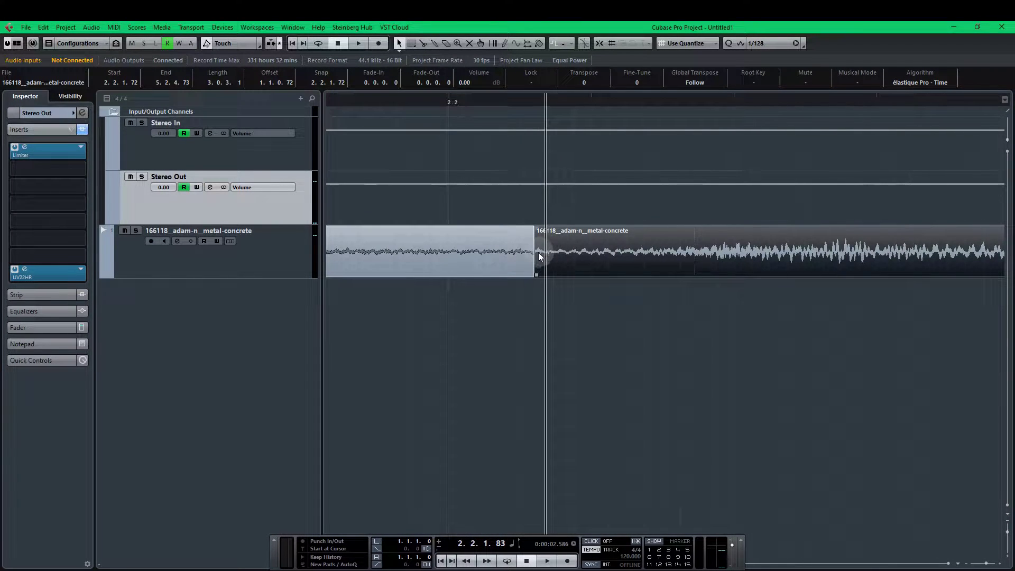
scroll(538, 252, down, 4)
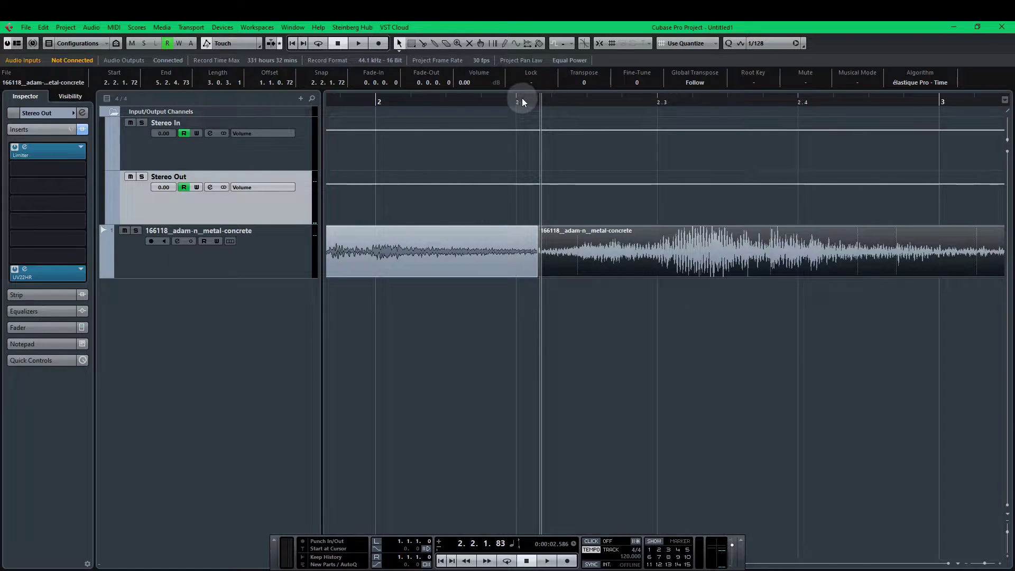
click(540, 282)
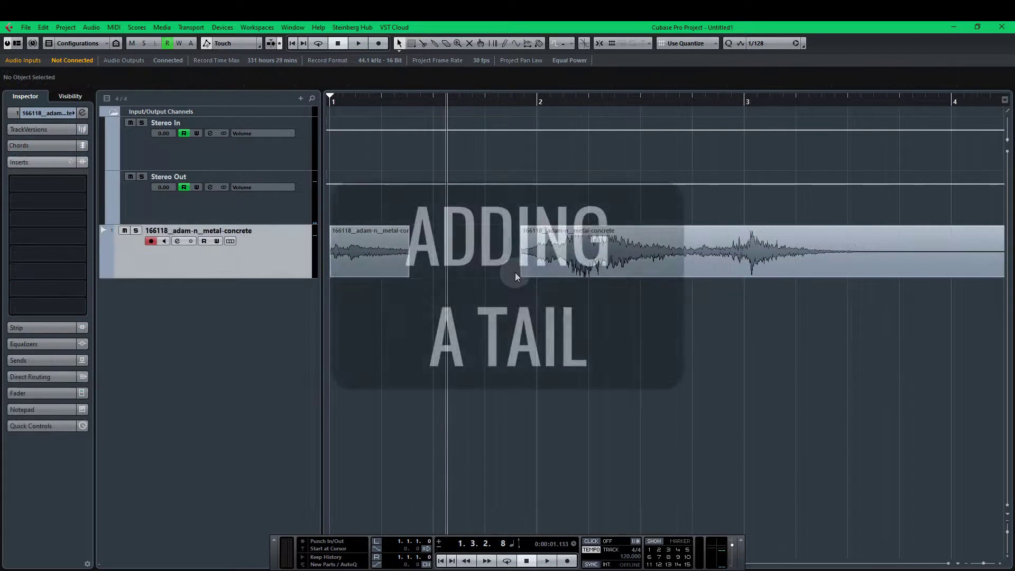
Step: Join the recording's fading end to the first event as a tail with a short Equal Power crossfade, and play it back
drag(521, 274, 427, 274)
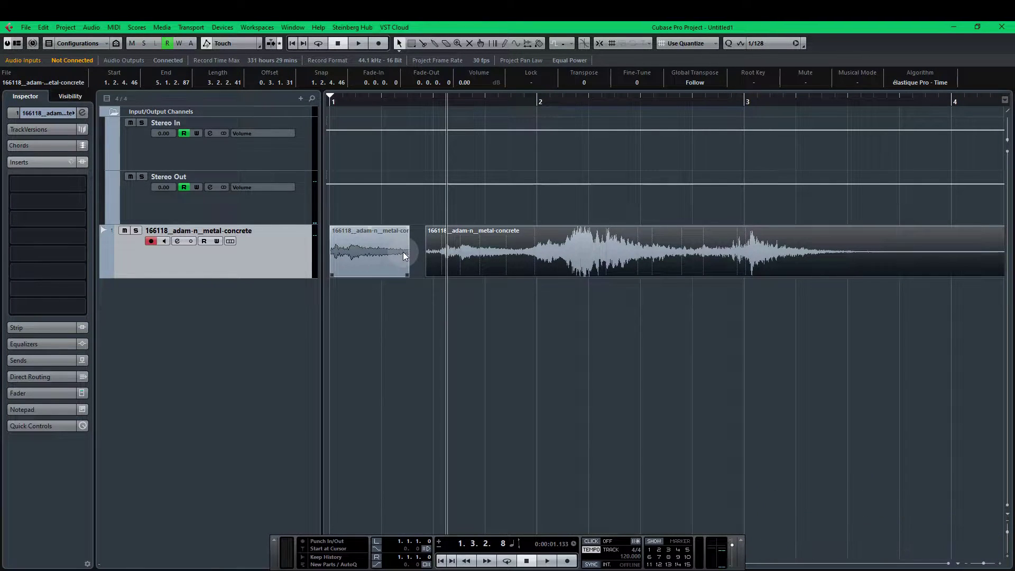
drag(430, 277, 448, 261)
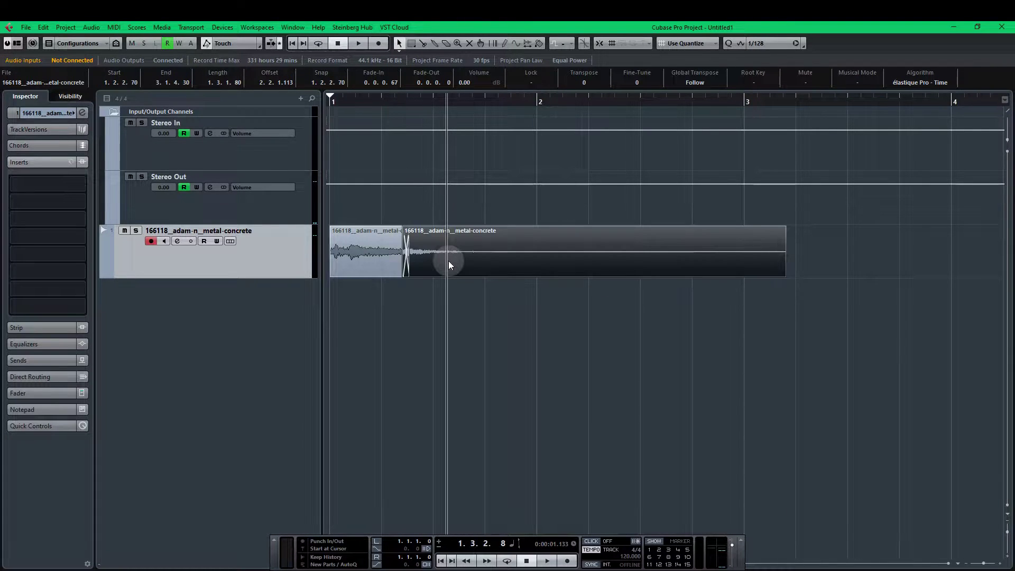
double_click(448, 261)
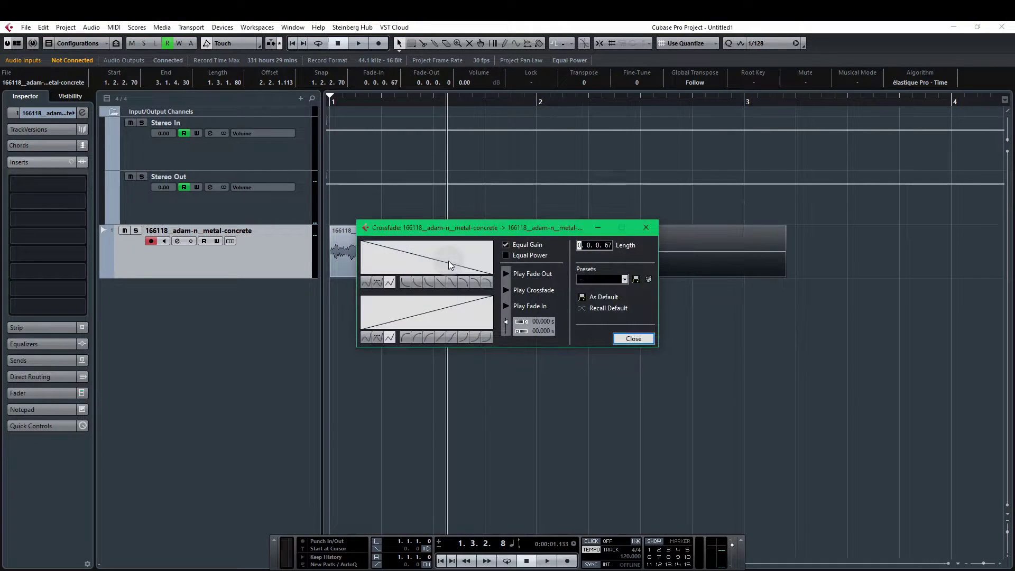
click(508, 255)
click(632, 339)
key(Home)
key(space)
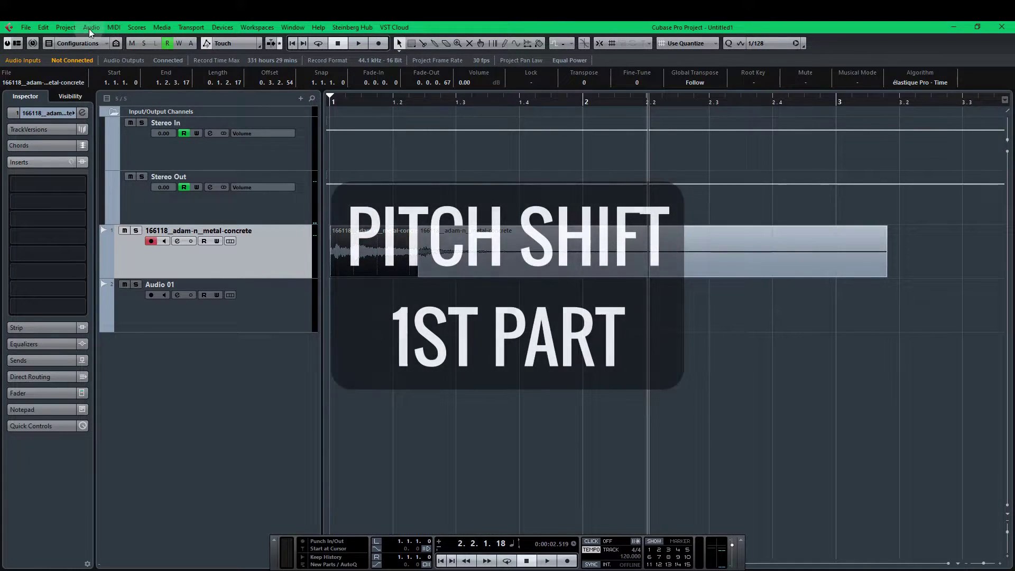
Step: Open the Pitch Shift process for the first event
click(91, 27)
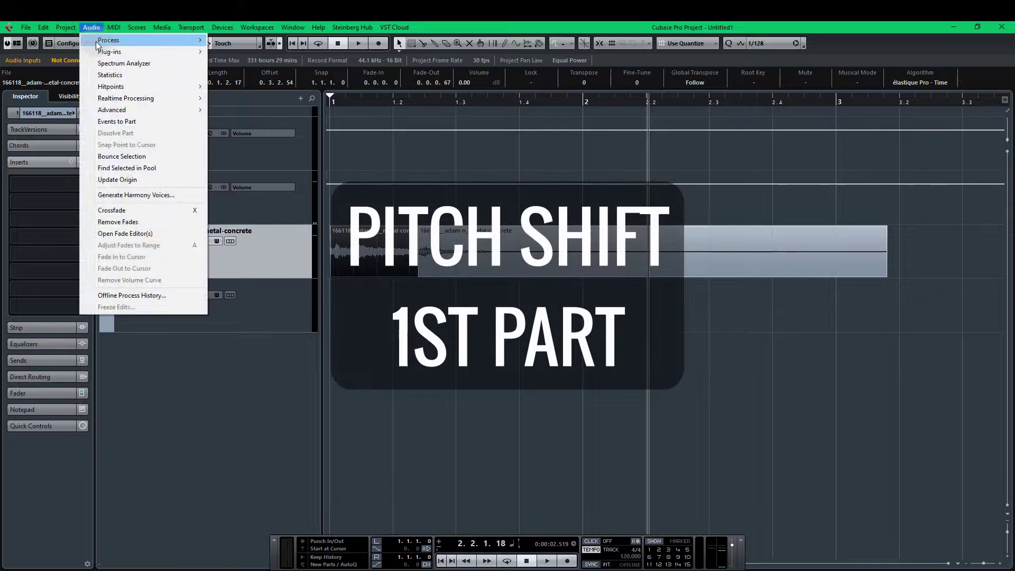
mouse_move(148, 51)
click(238, 133)
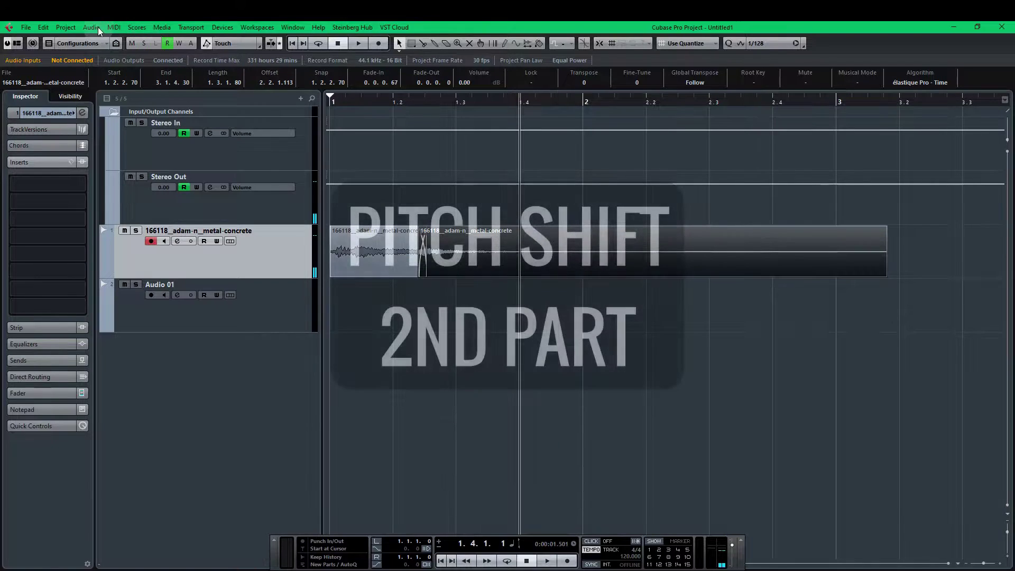
Step: Pitch-shift the tail event down 3 semitones and play back the result
click(91, 27)
mouse_move(95, 43)
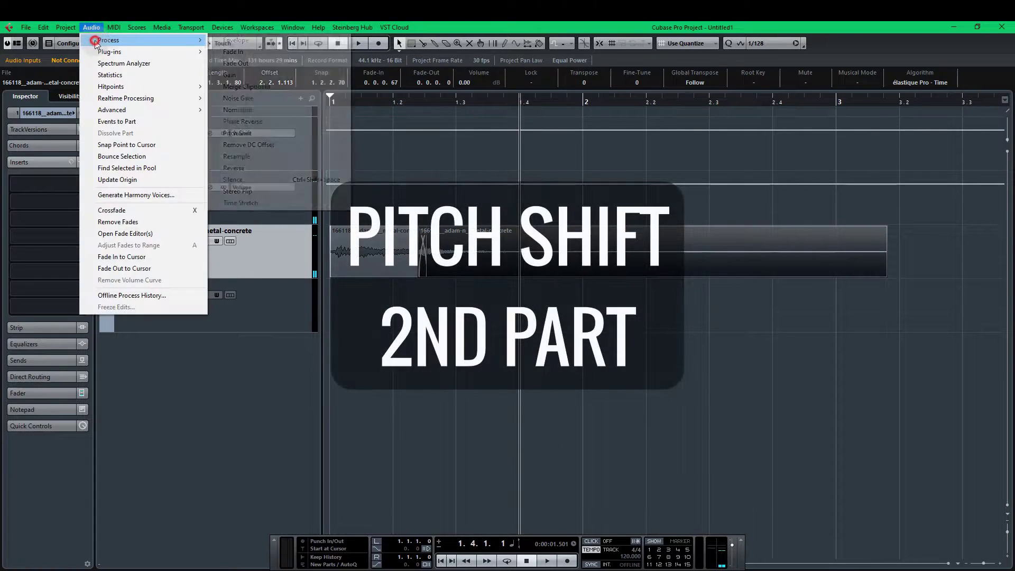
click(285, 135)
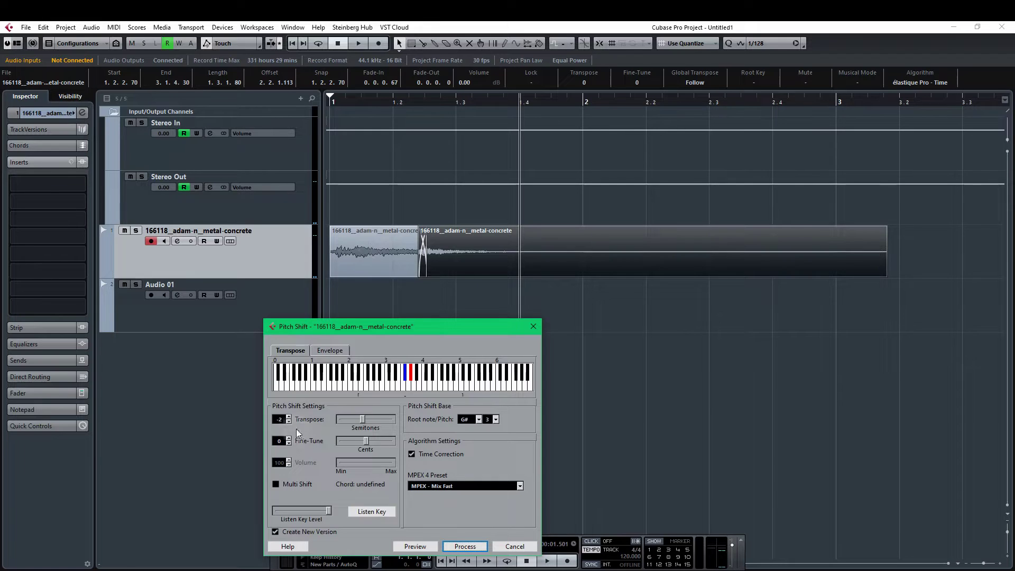
click(289, 421)
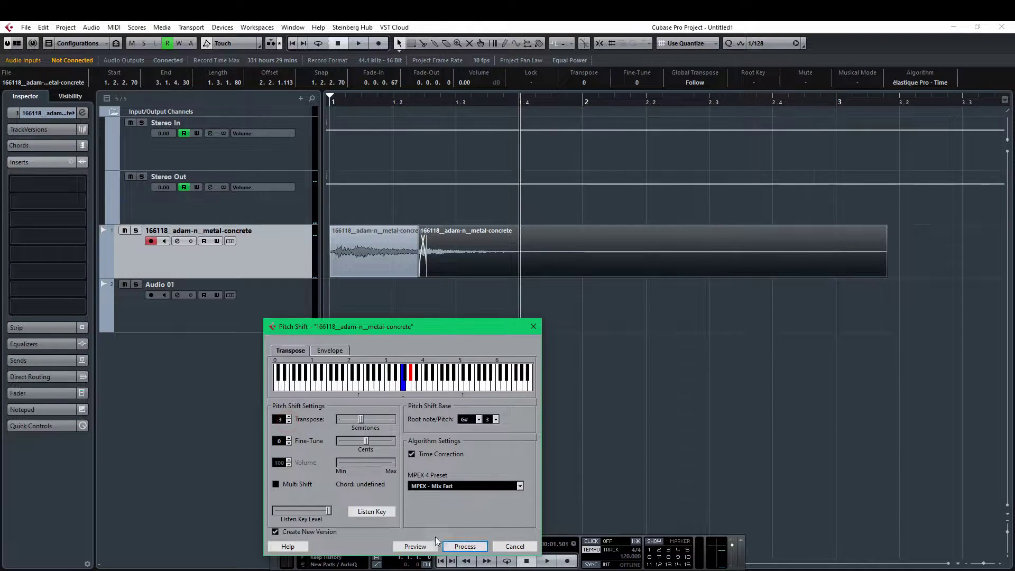
click(470, 545)
key(space)
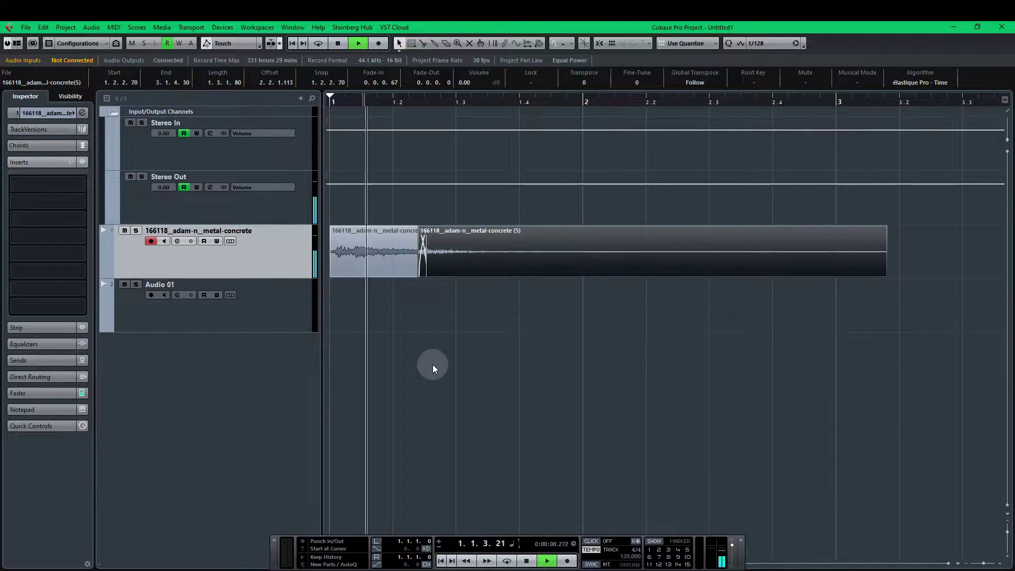
key(space)
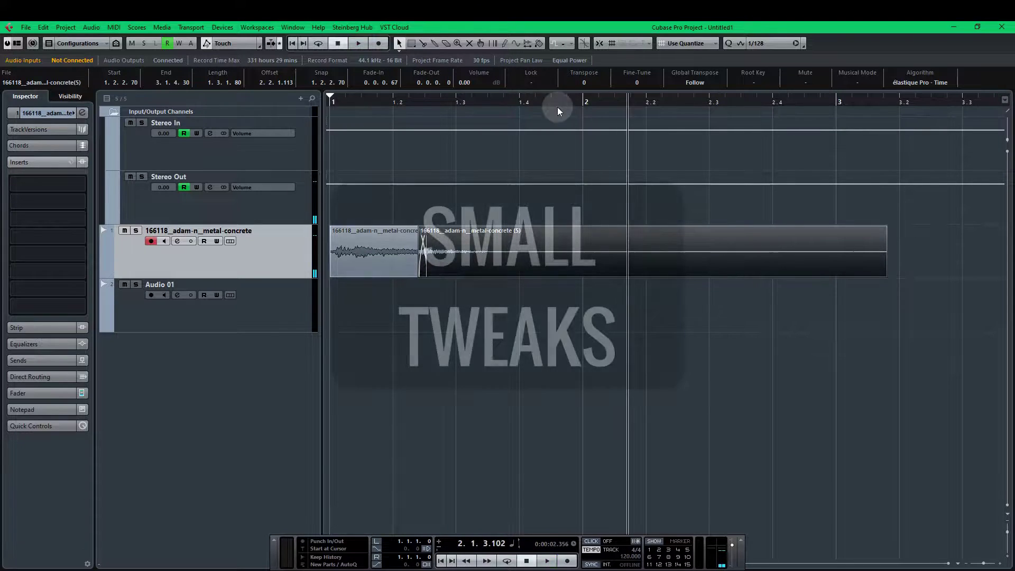
Step: Shorten the tail event to end about midway through beat 1.4, give it a short fade-out, and play it back
drag(879, 279, 549, 276)
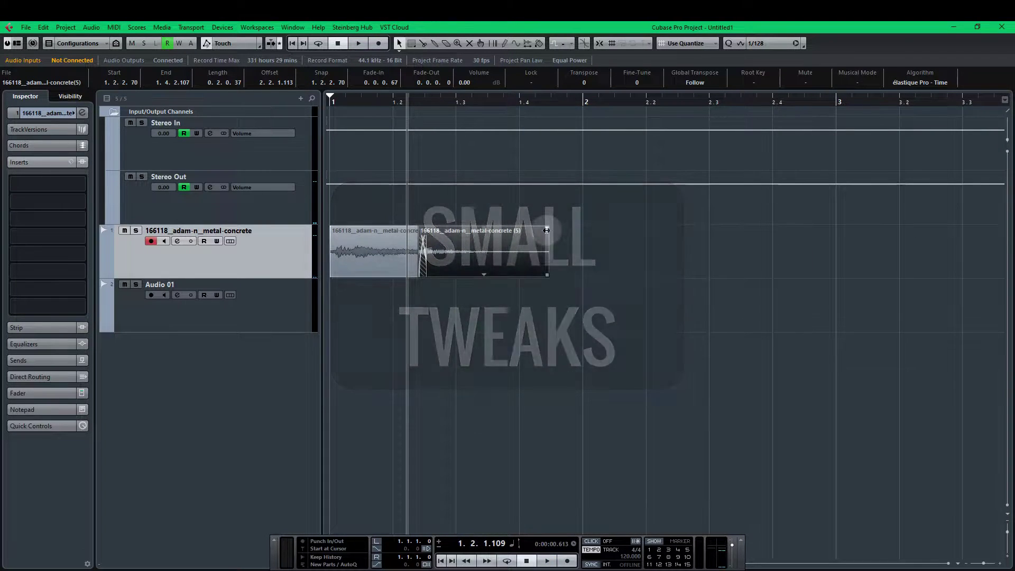
drag(548, 228, 510, 233)
key(KP_Decimal)
key(space)
key(space)
click(523, 317)
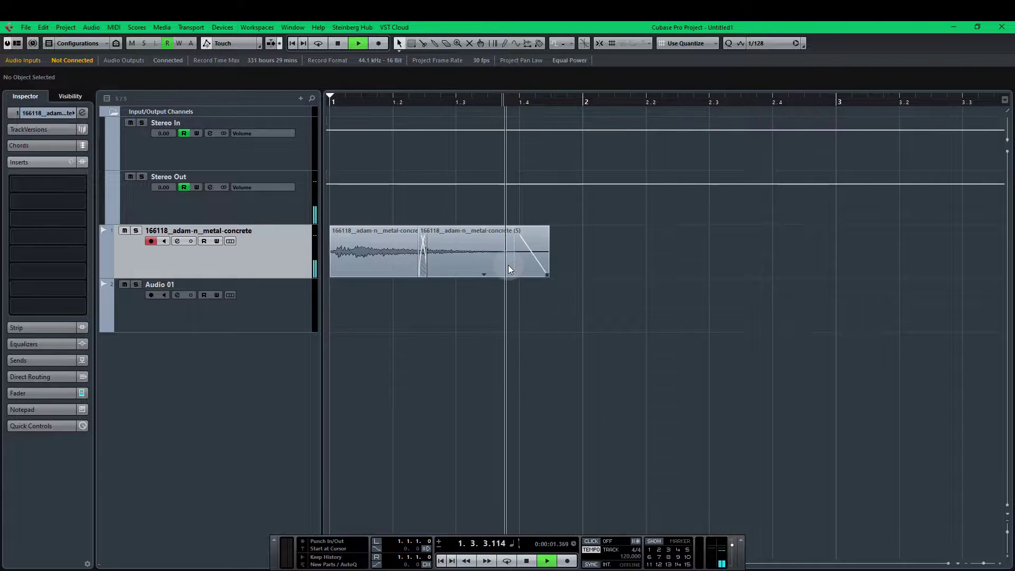
Step: Extend the tail event's end to slightly past bar 2 and play it back from the start
drag(548, 275, 603, 276)
key(KP_Decimal)
key(space)
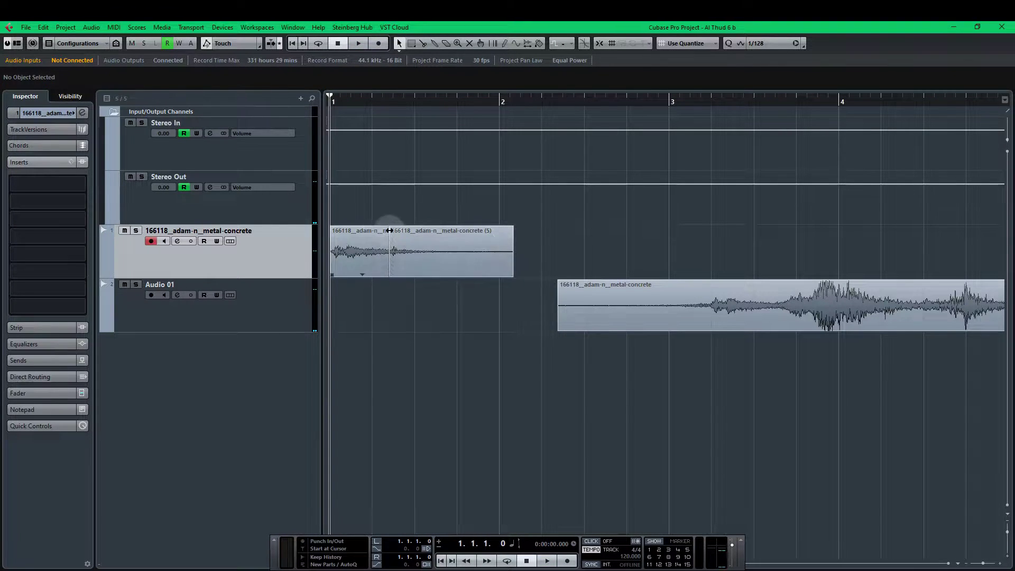
Step: Insert the REVerence reverb on the metal-concrete track and load the Martial Arts Stadium B (SR) preset
click(60, 183)
text(rev)
click(57, 219)
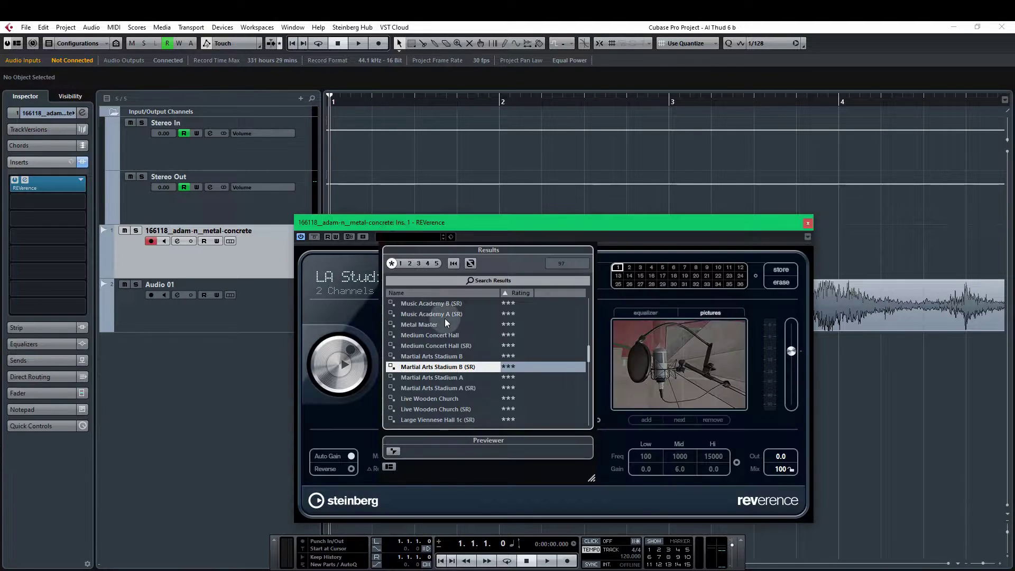
double_click(468, 370)
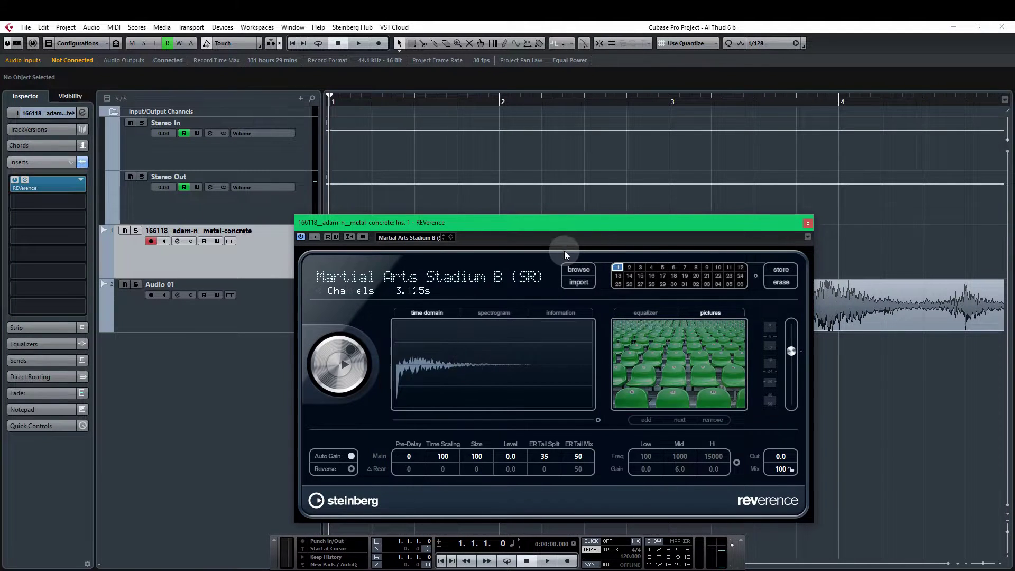
Step: Play back the sound with the reverb and reduce REVerence's Mix to about 93
key(space)
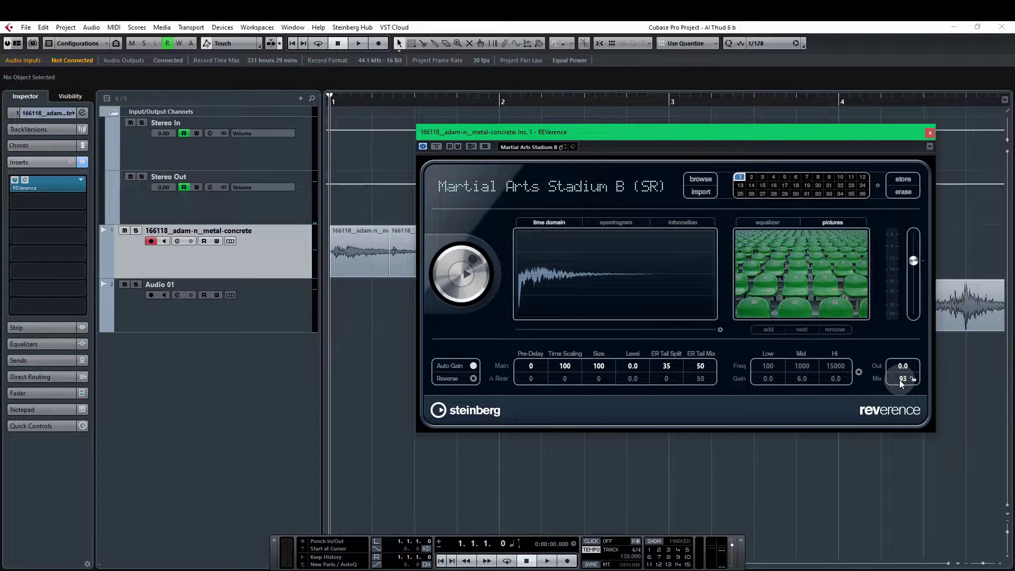
key(space)
scroll(899, 380, down, 1)
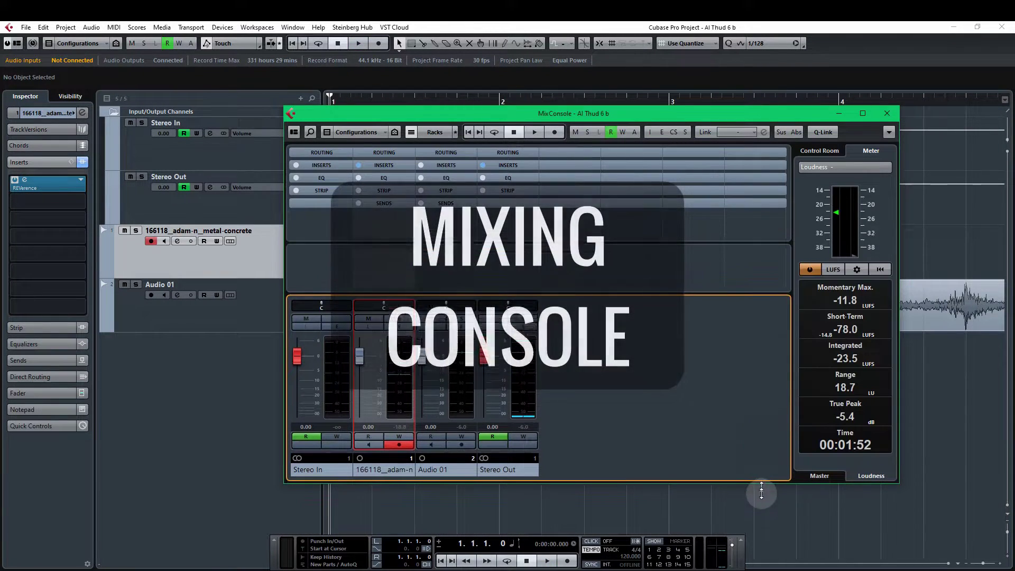
Step: Rearrange the MixConsole window to see faders and loudness meter together, and play back the sound to check its levels
drag(761, 492, 765, 526)
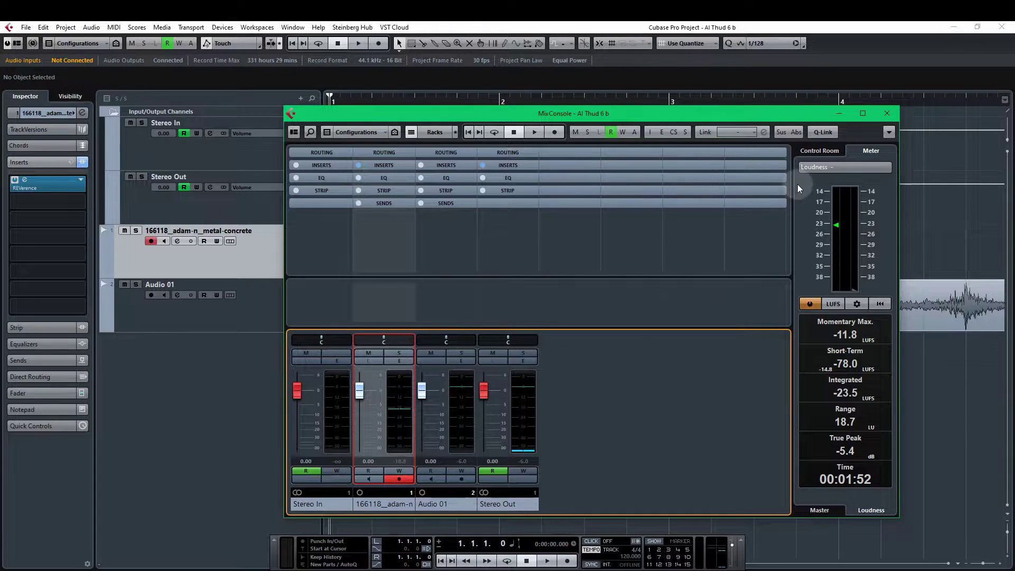
drag(745, 104, 753, 54)
key(space)
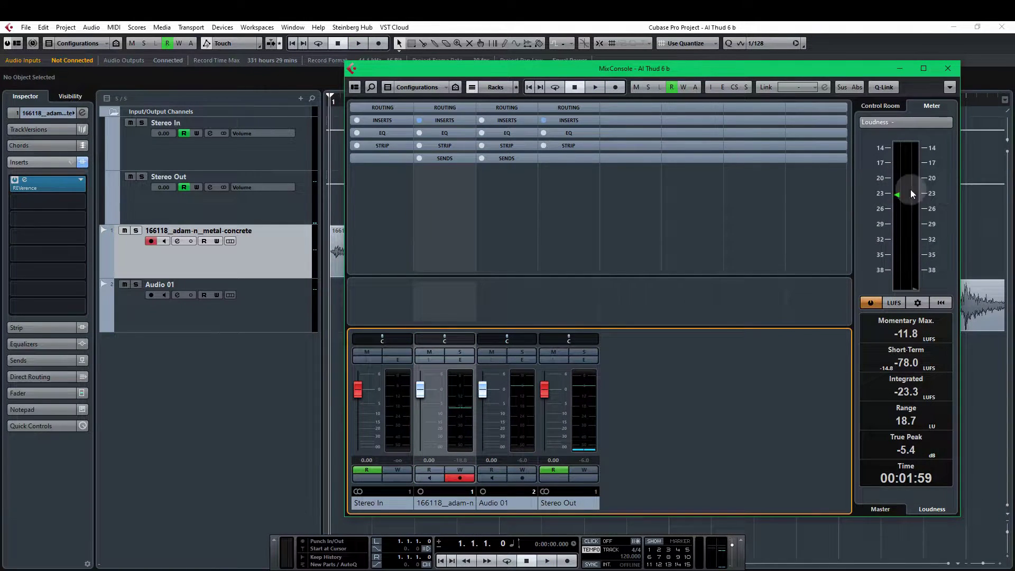
Step: Insert a Limiter after REVerence on the metal-concrete track and raise its Input to 7.2
click(55, 196)
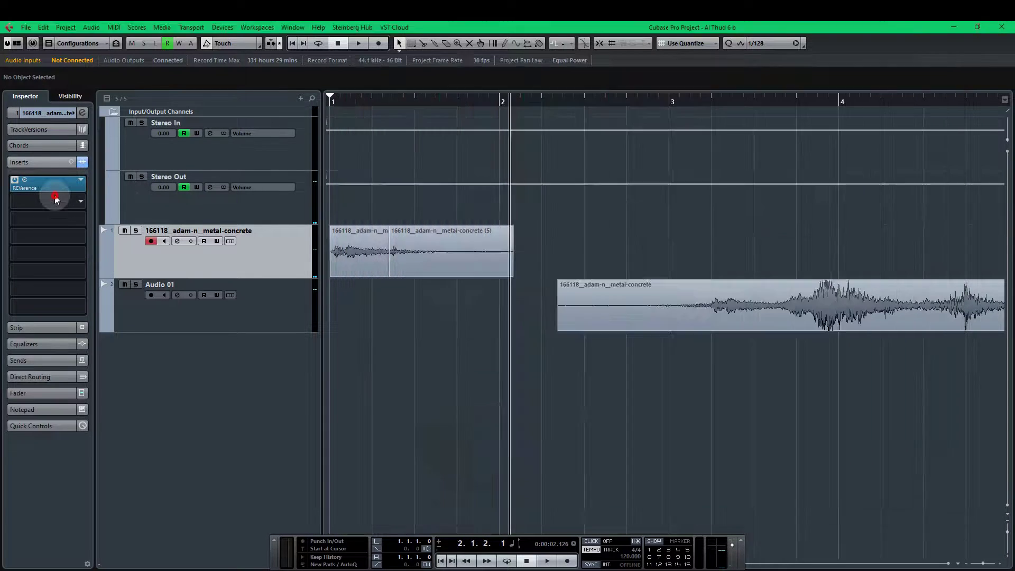
text(limi)
double_click(53, 235)
drag(703, 320, 168, 332)
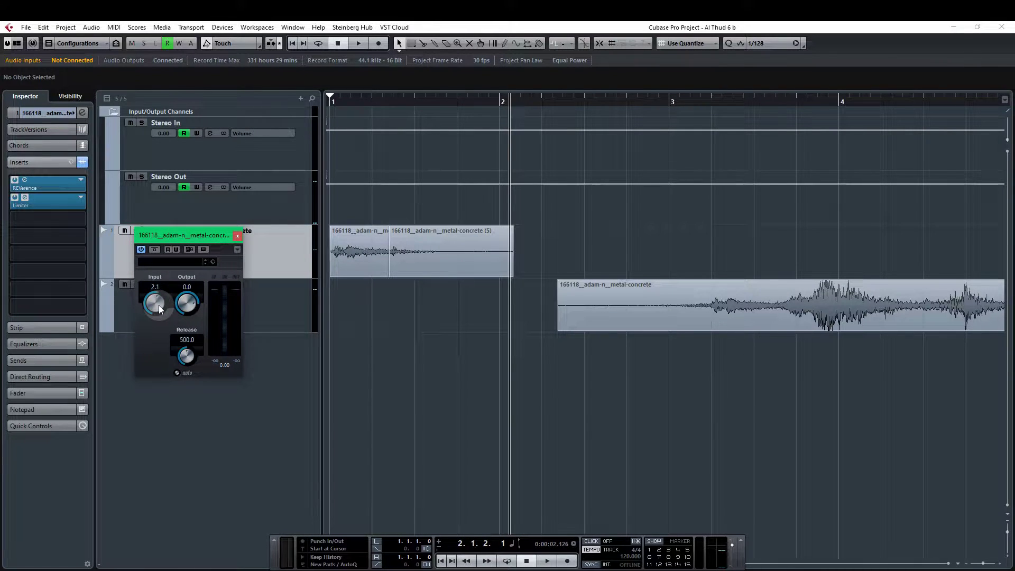
scroll(158, 306, up, 4)
Step: Play back the limited sound from the start with the MixConsole meters in view
key(F3)
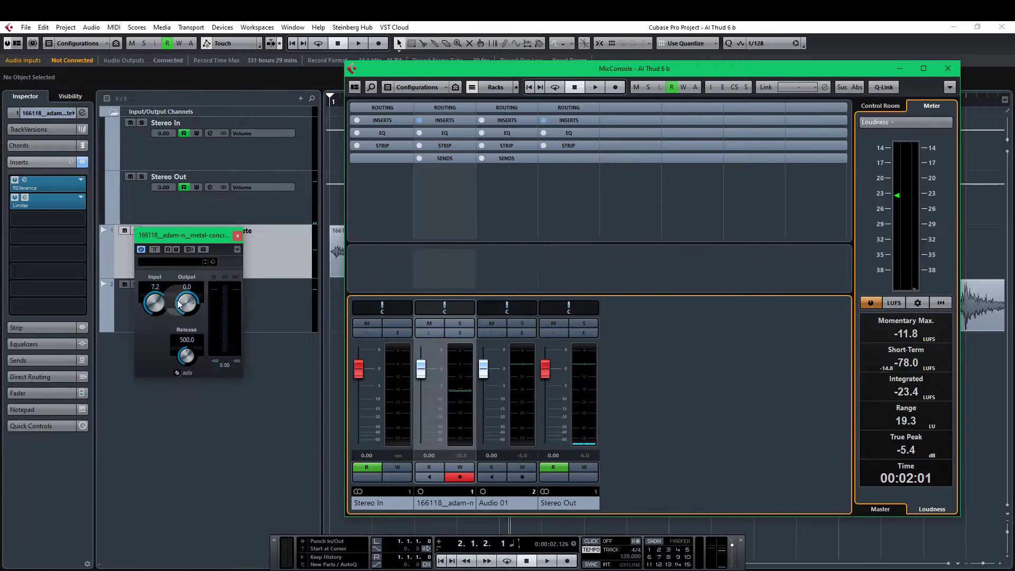
key(Home)
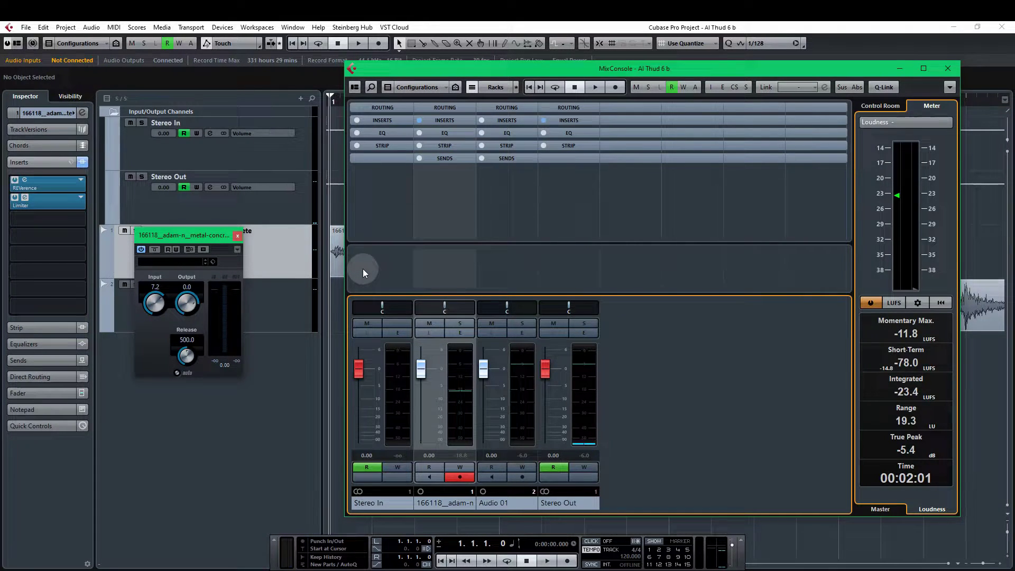
key(space)
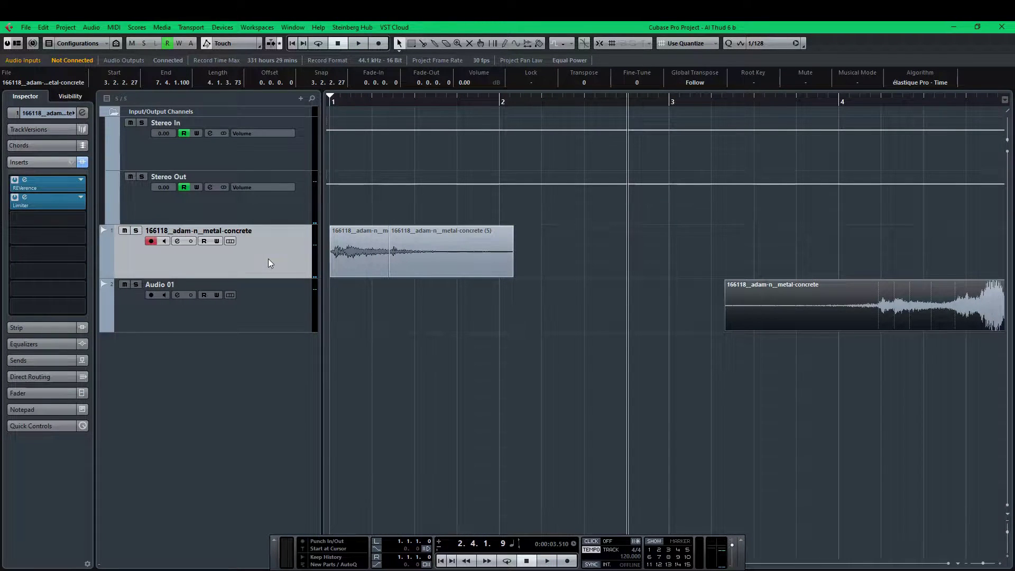
Step: Duplicate the metal-concrete track, shift the copy's events to start at 0.250 s as an echo, and play both tracks
right_click(268, 259)
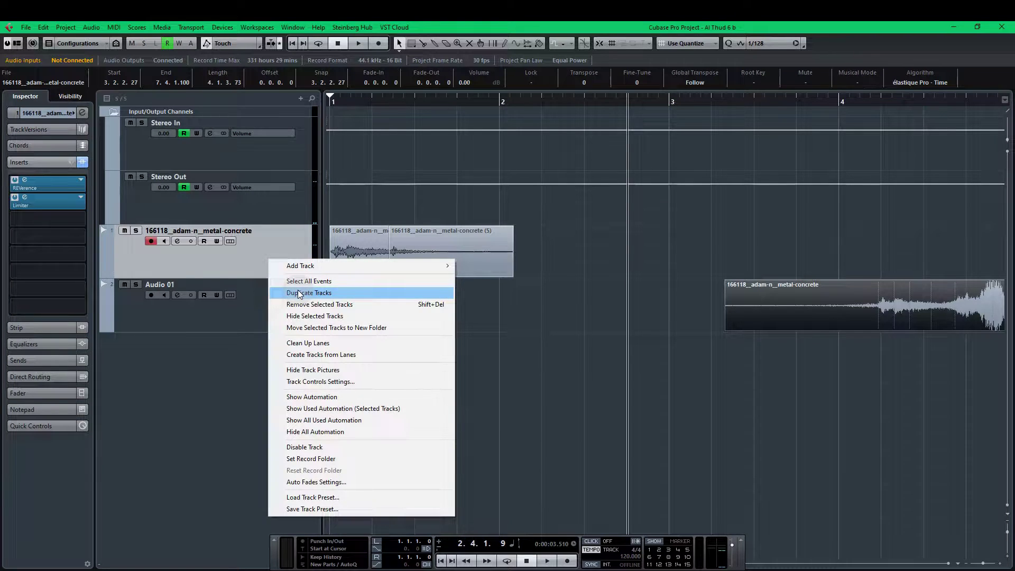
click(300, 294)
click(360, 325)
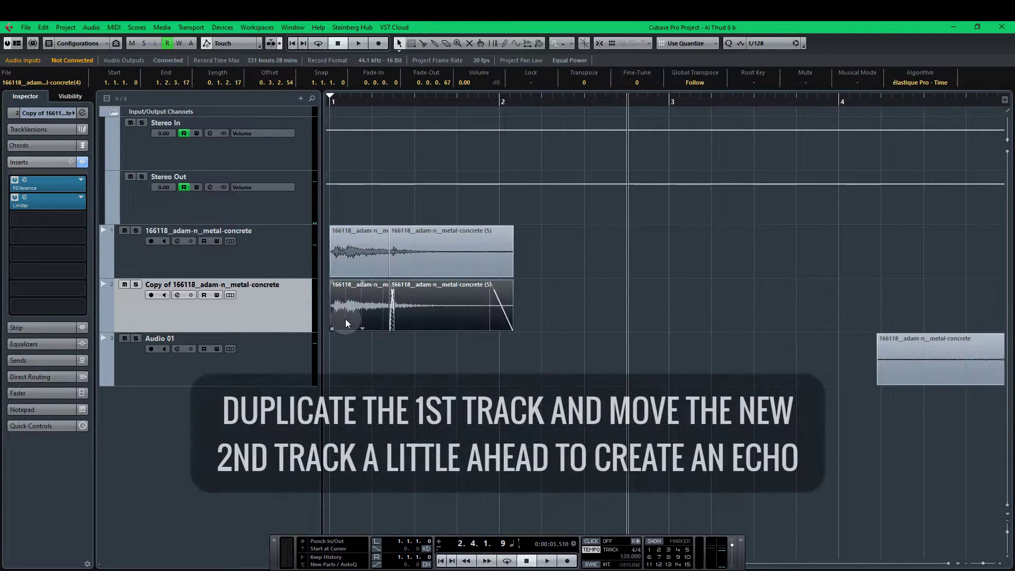
click(519, 550)
scroll(121, 83, up, 1)
scroll(122, 83, down, 1)
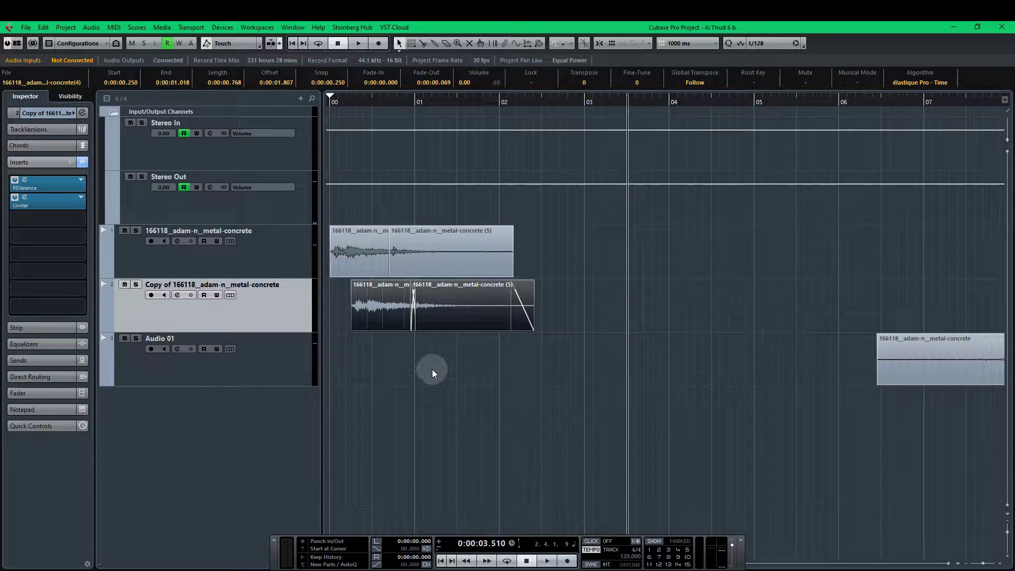
click(432, 369)
key(space)
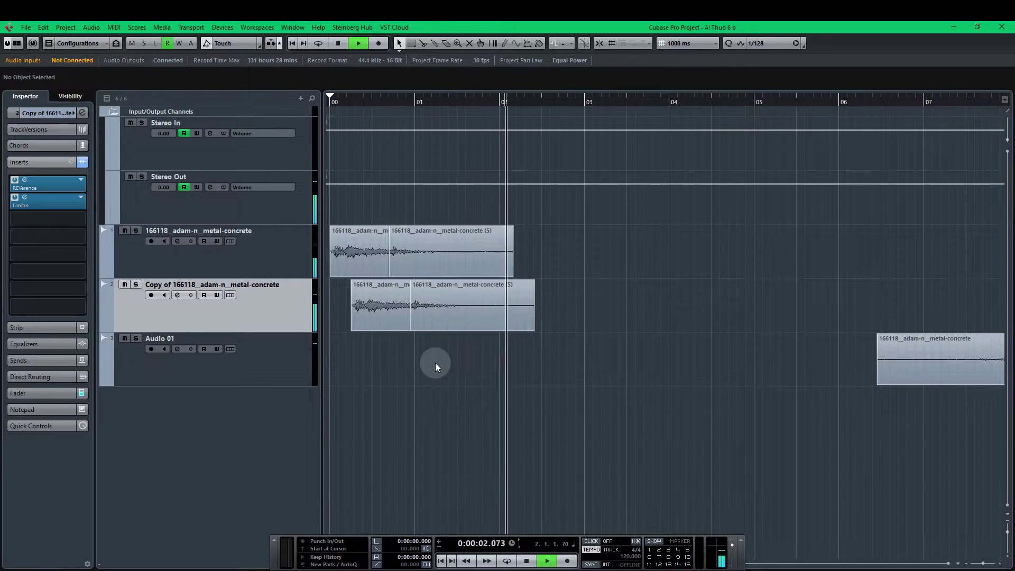
Step: Automate the copy track's volume to ramp up from silence to 0.00 at about 0.685 s, and play it back
click(124, 339)
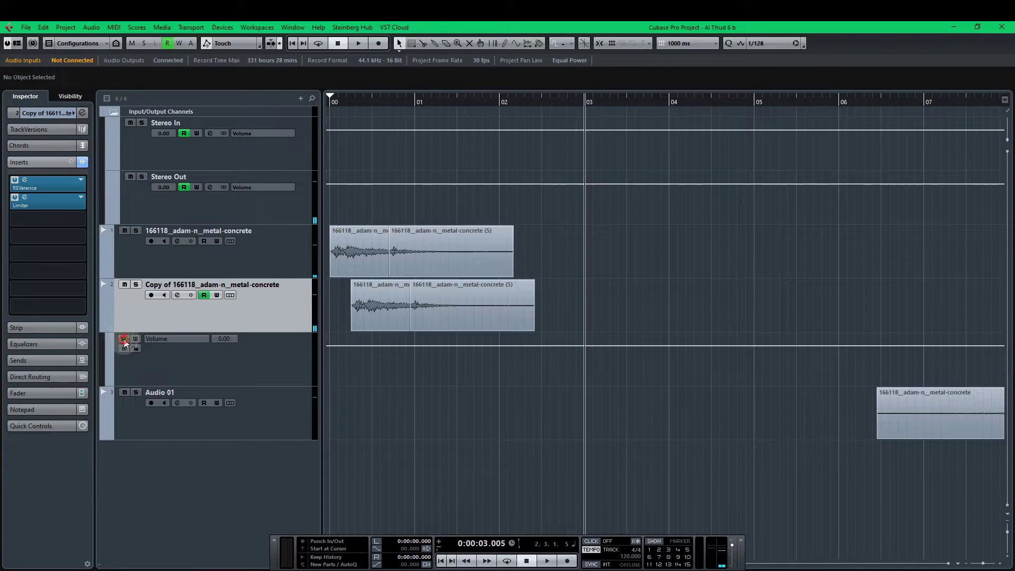
scroll(341, 379, up, 3)
scroll(505, 377, left, 1)
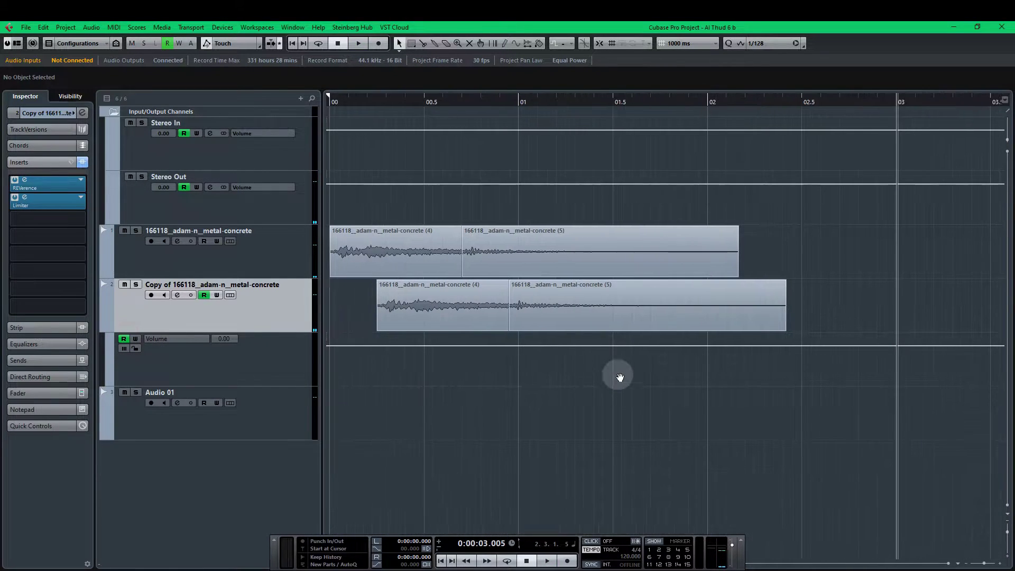
key(KP_Decimal)
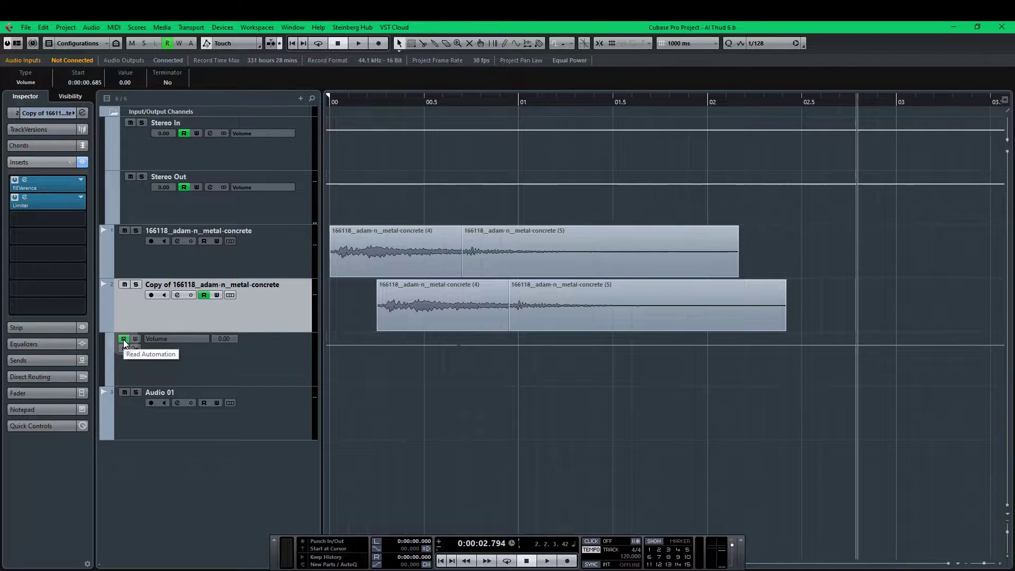
mouse_move(448, 345)
mouse_down()
mouse_move(428, 388)
mouse_move(444, 362)
mouse_up()
click(504, 401)
key(KP_Decimal)
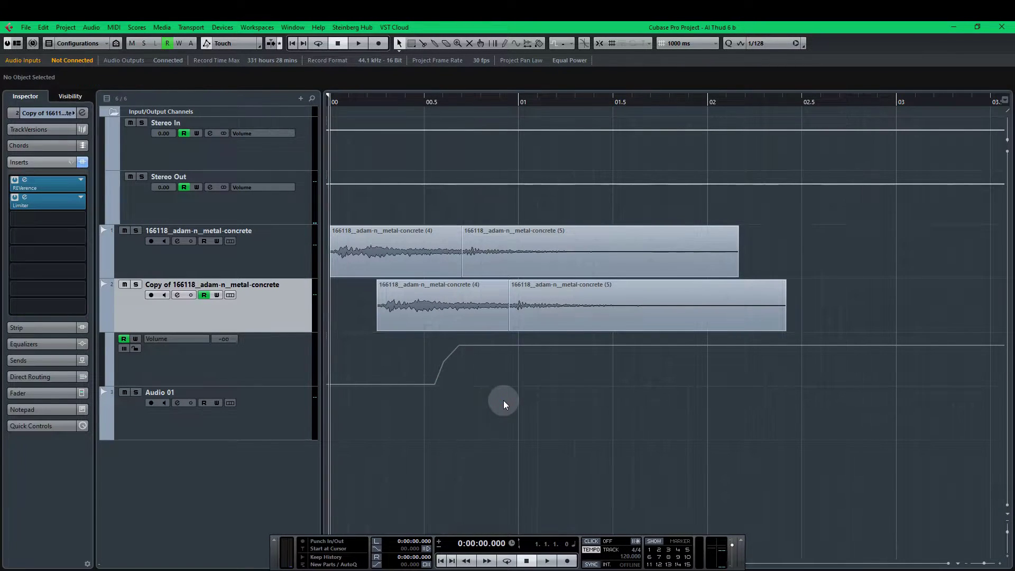
key(space)
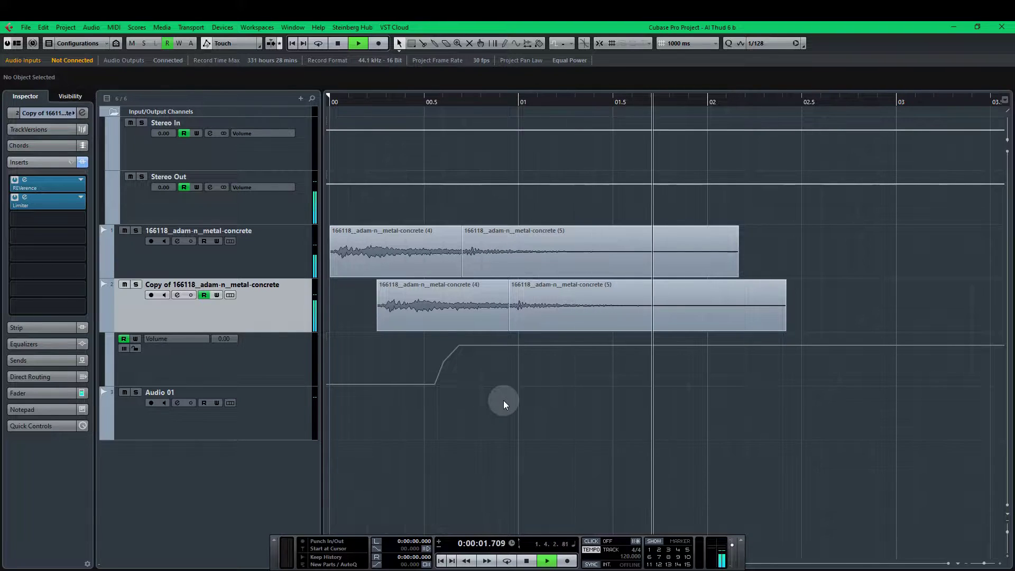
key(space)
Step: Lower the copy track's volume automation after the ramp to -7.07, smooth the ramp's middle point, and play it back
click(455, 344)
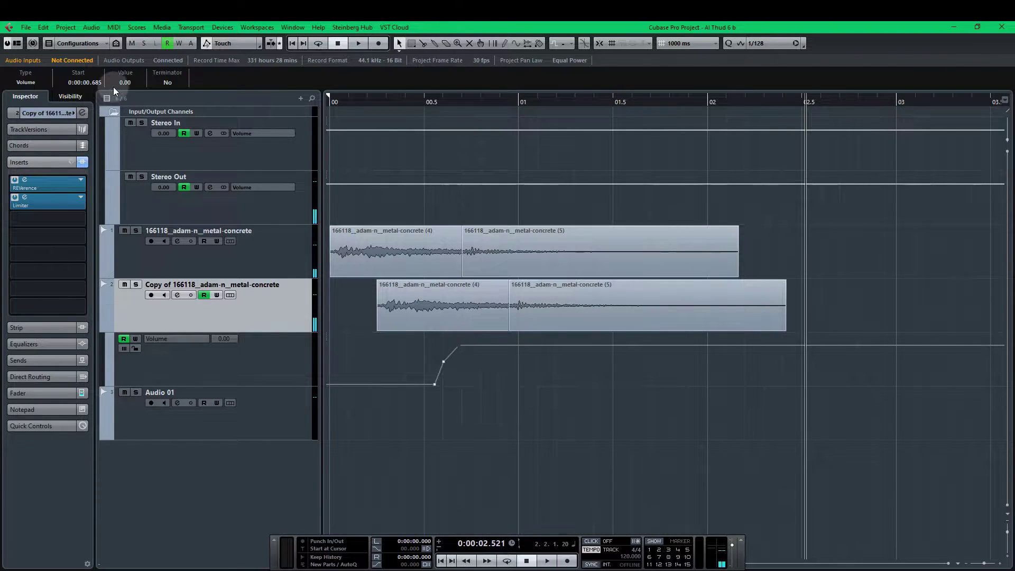
scroll(122, 82, down, 5)
scroll(122, 81, down, 2)
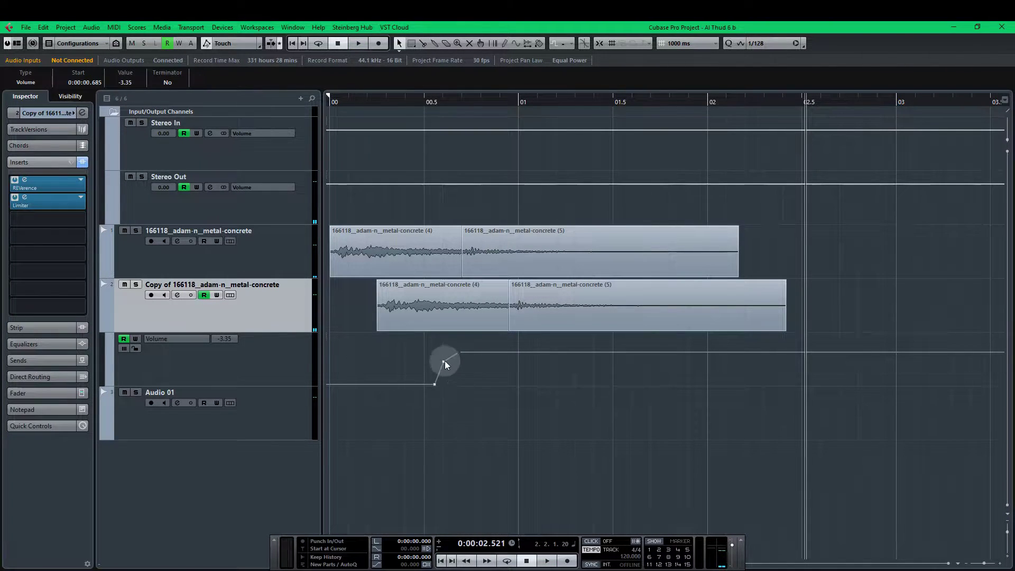
drag(443, 361, 462, 357)
key(space)
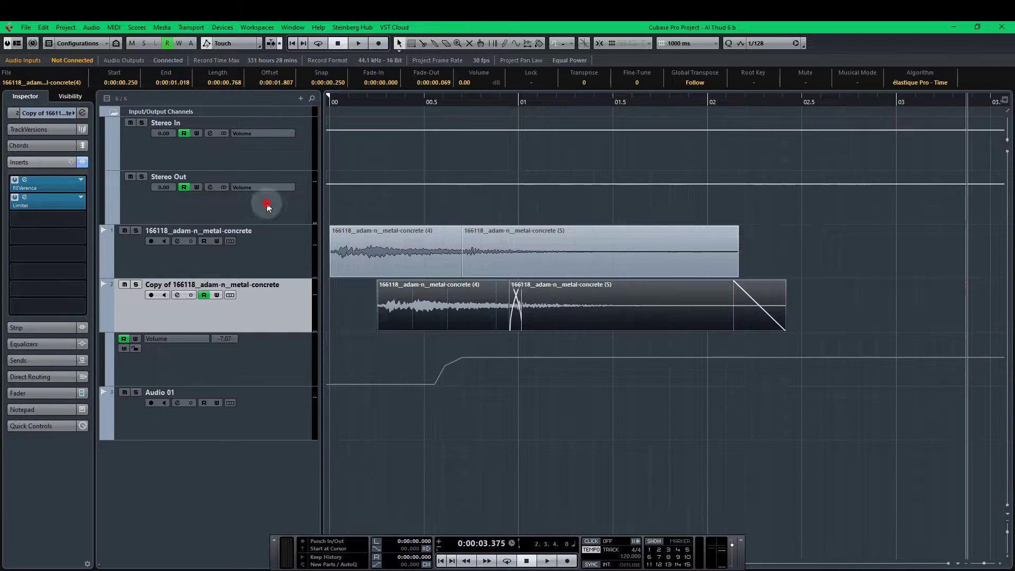
Step: Insert StudioEQ in the second insert slot of the Stereo Out channel
click(268, 206)
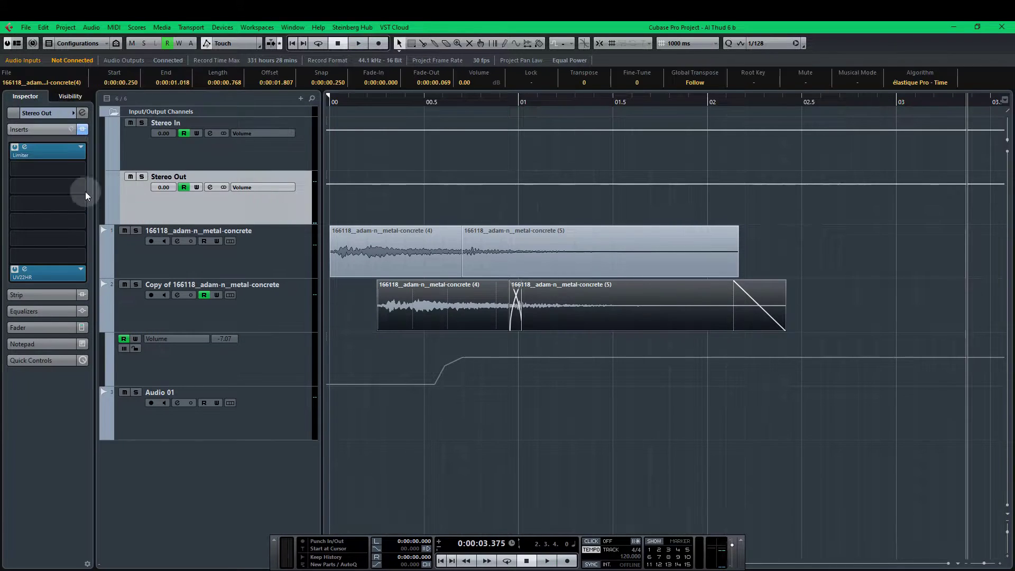
click(36, 169)
text(eq)
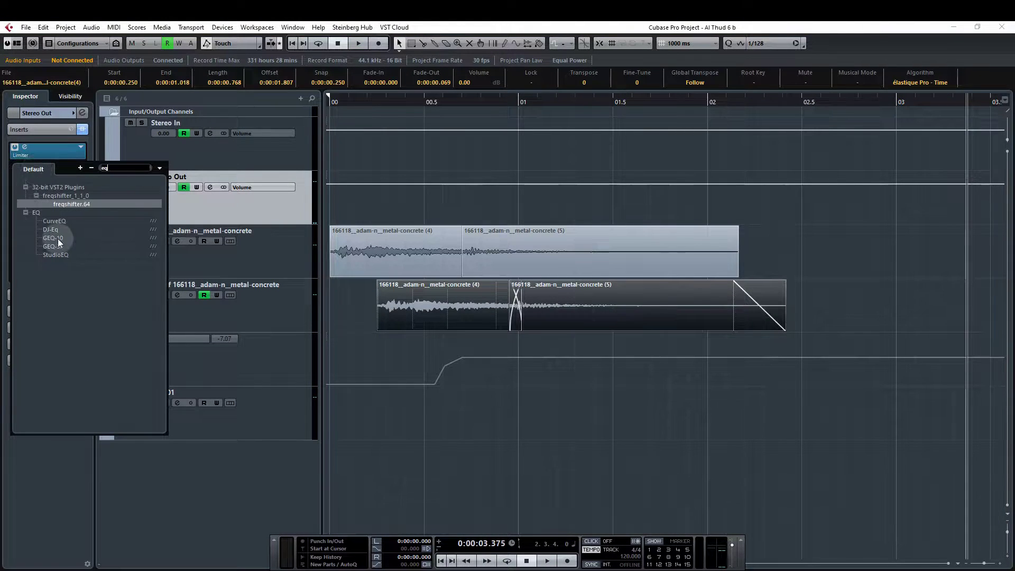
click(65, 255)
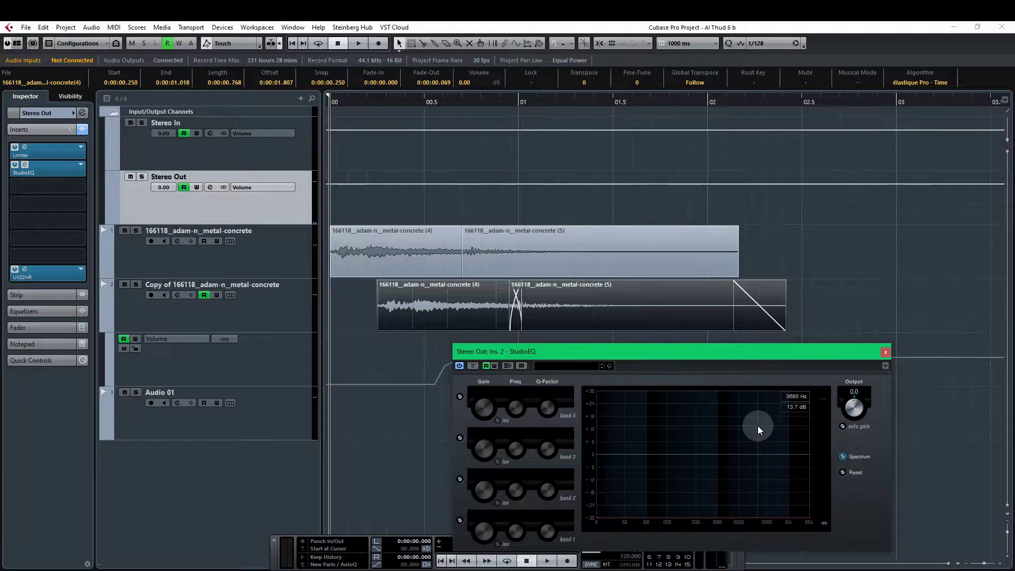
Step: Play back both tracks and examine the frequency spectrum in StudioEQ
click(762, 358)
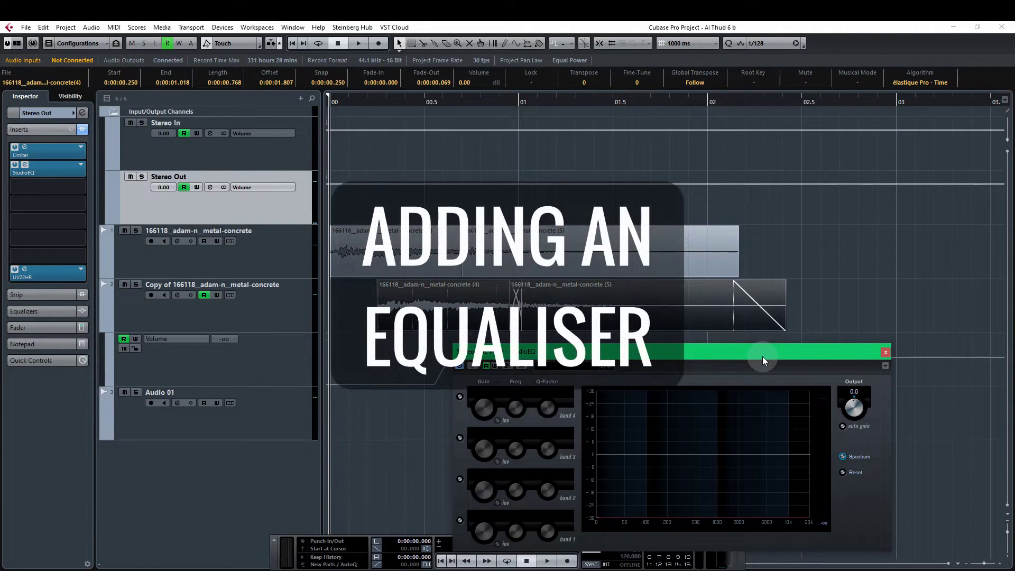
click(827, 281)
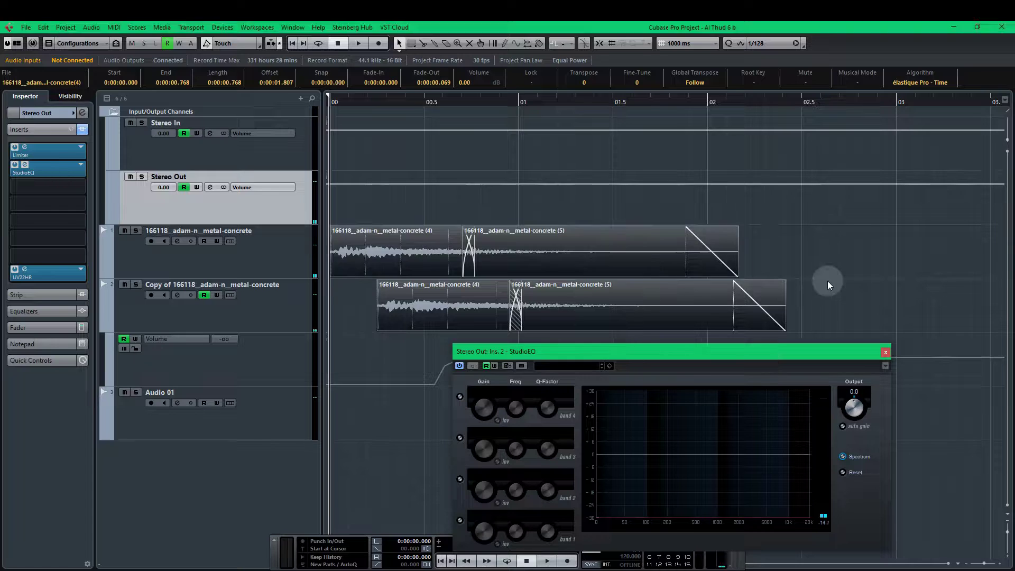
key(space)
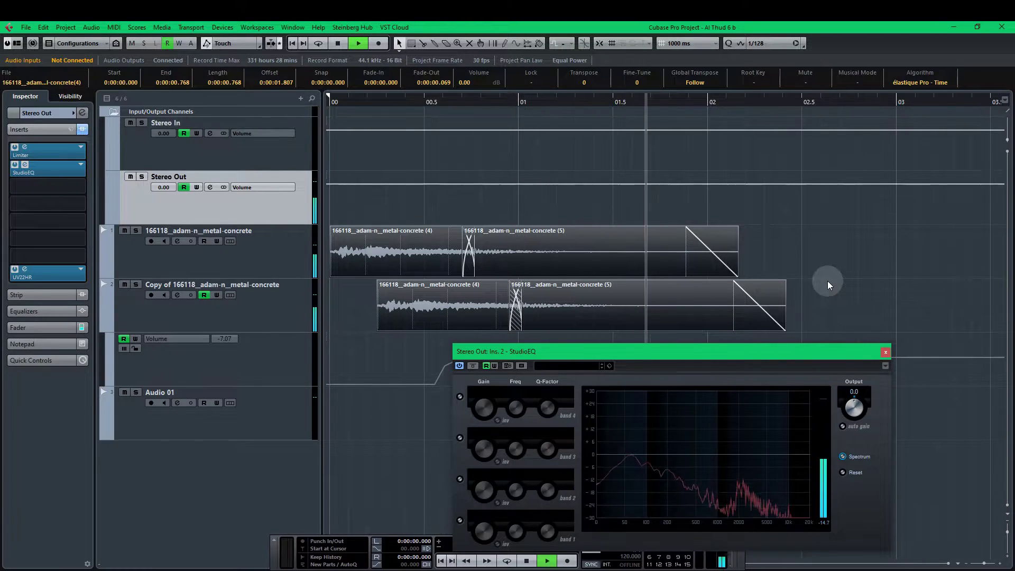
click(776, 355)
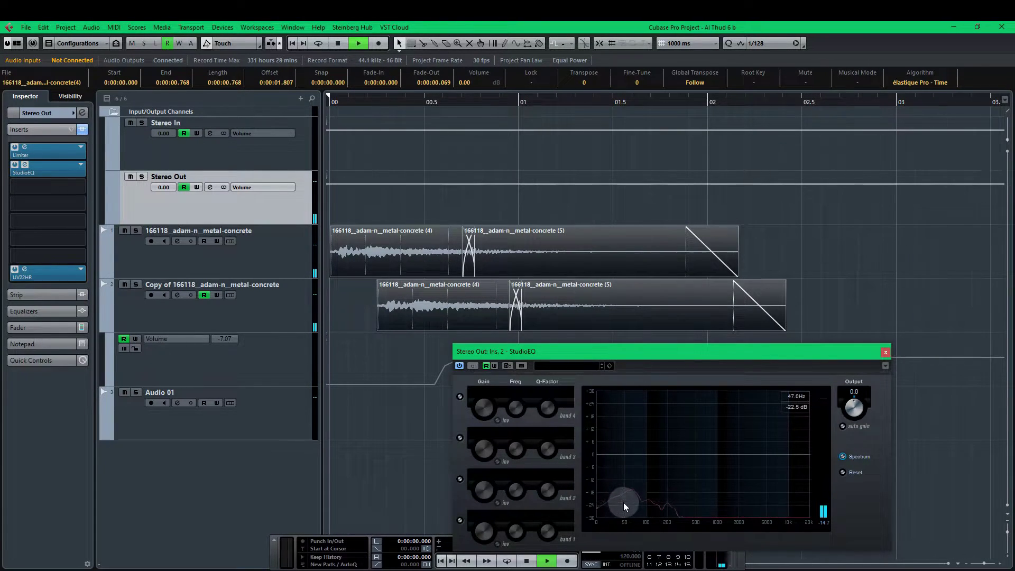
key(space)
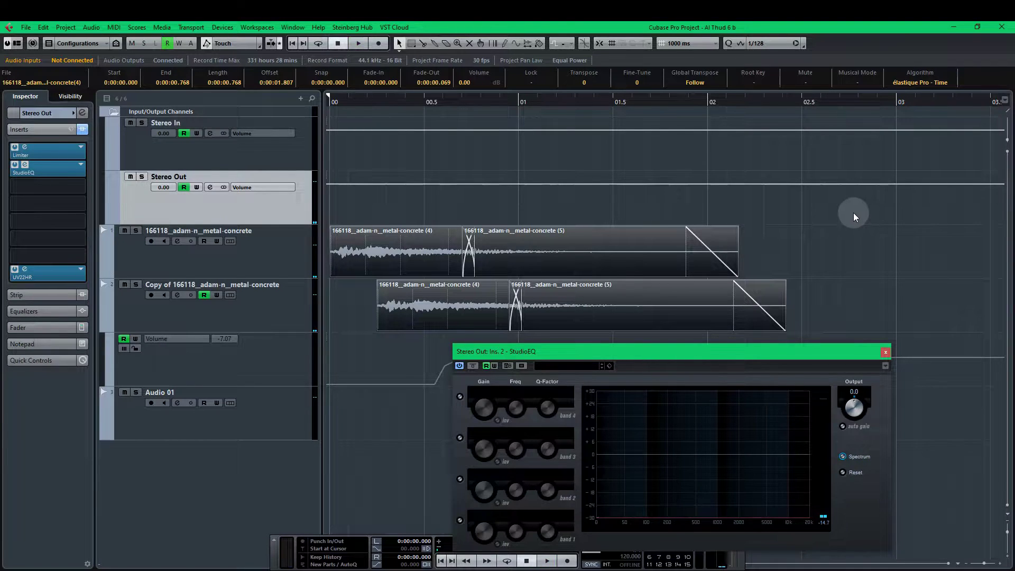
Step: Automate the Stereo Out volume to fade from 0.00 at about 2.5 s to silence at 3 s with a curved slope
key(g)
key(g)
key(g)
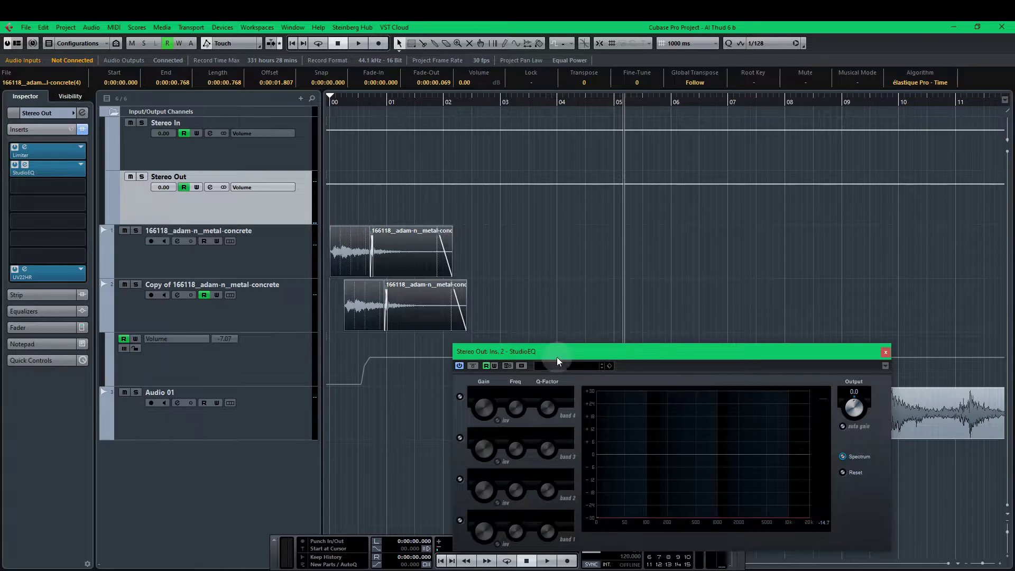
drag(557, 357, 599, 390)
key(h)
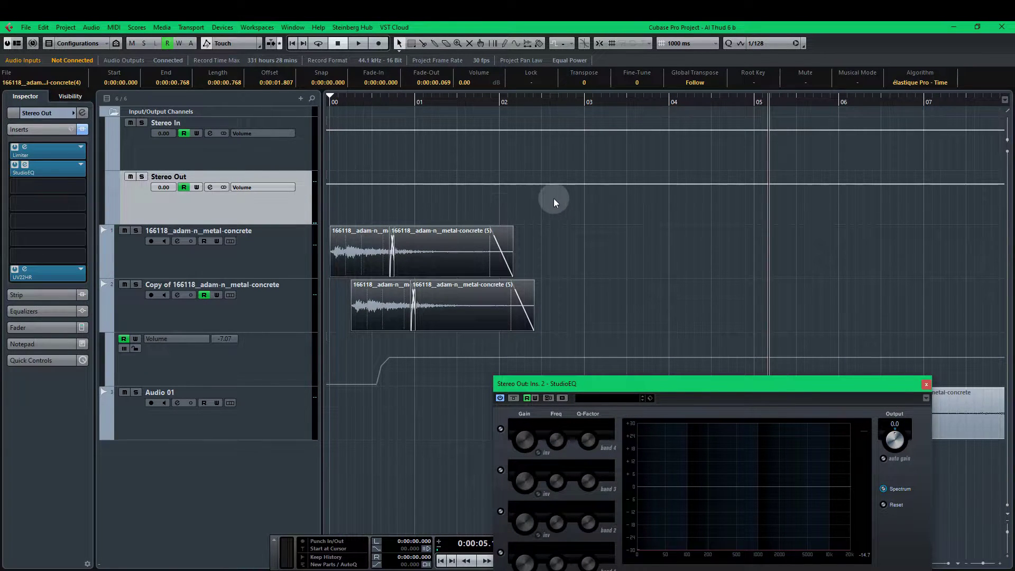
click(617, 189)
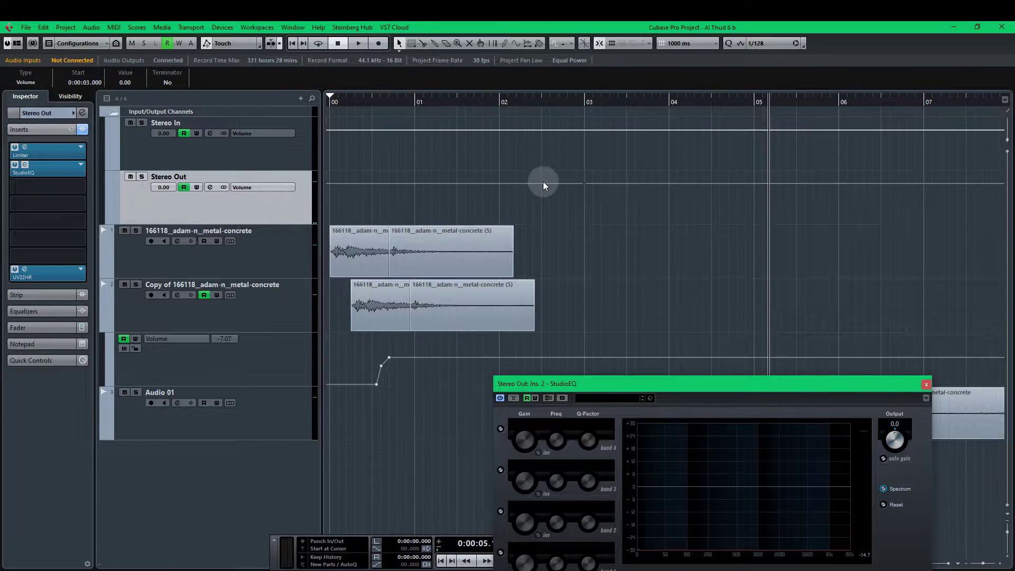
click(584, 183)
click(541, 183)
drag(584, 183, 584, 223)
drag(559, 199, 575, 204)
click(550, 222)
Step: Play back the mix with the Stereo Out fade from the start and watch its spectrum in StudioEQ
key(KP_Decimal)
key(space)
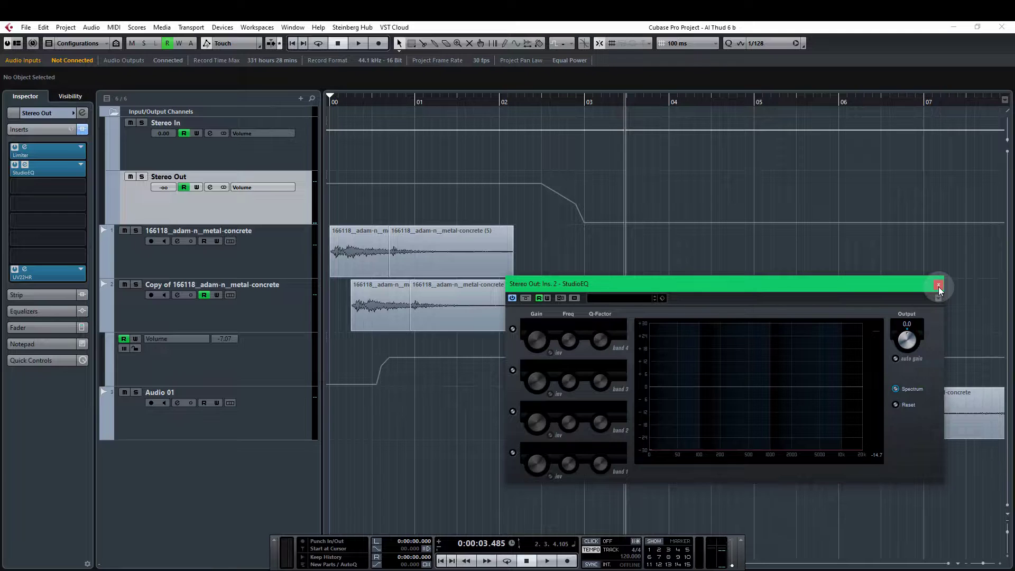
key(space)
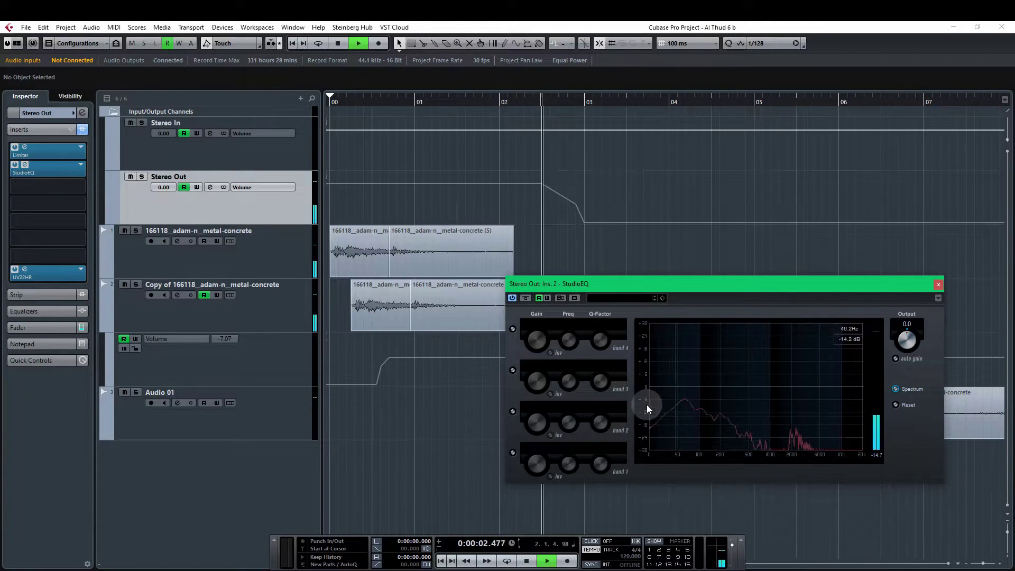
key(space)
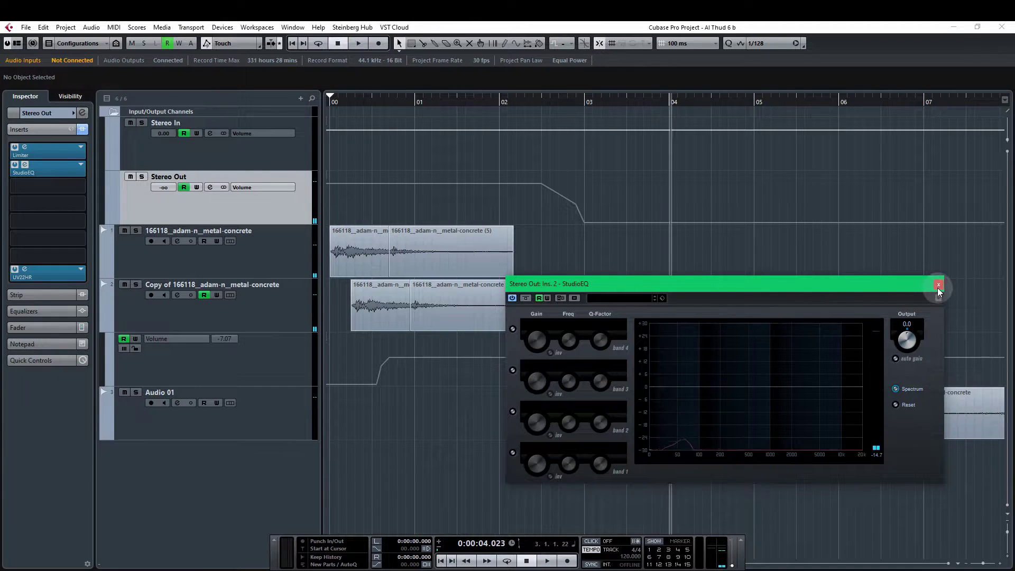
Step: Close StudioEQ and remove it from the Stereo Out inserts
click(939, 286)
click(81, 165)
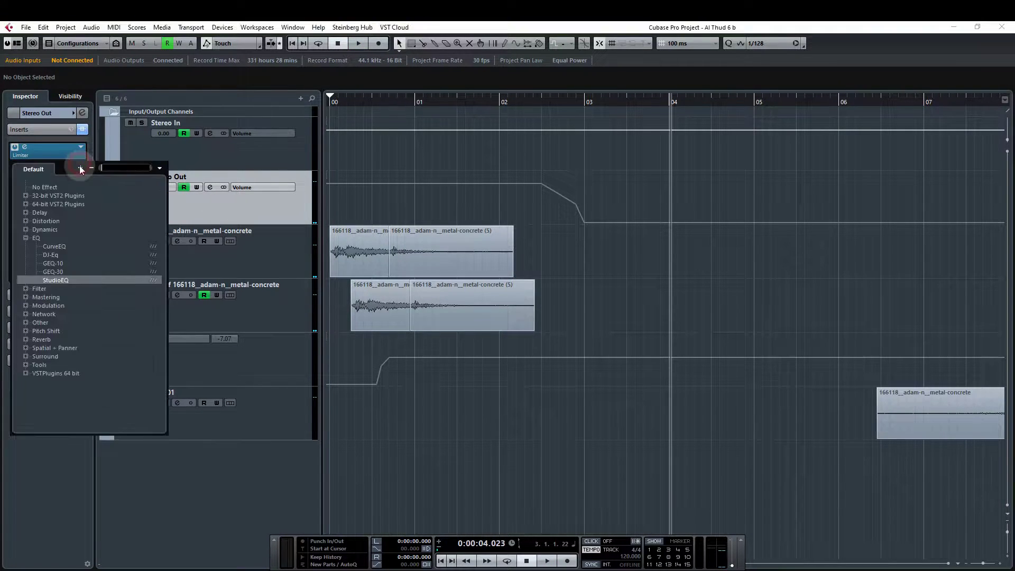
click(75, 187)
Step: Add a stereo group channel named Mix to the two selected metal-concrete tracks
click(309, 254)
ctrl+click(295, 311)
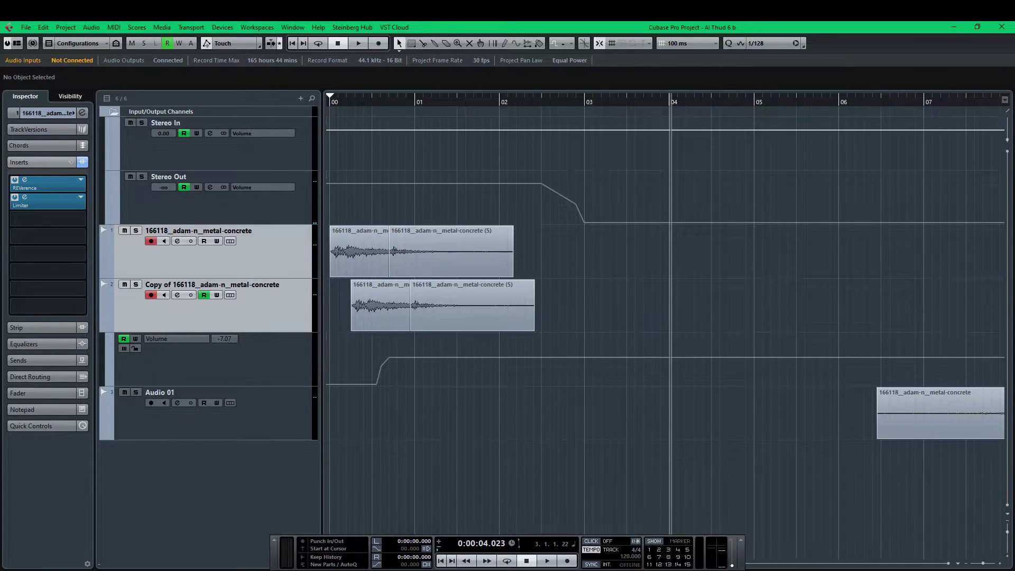
key(F3)
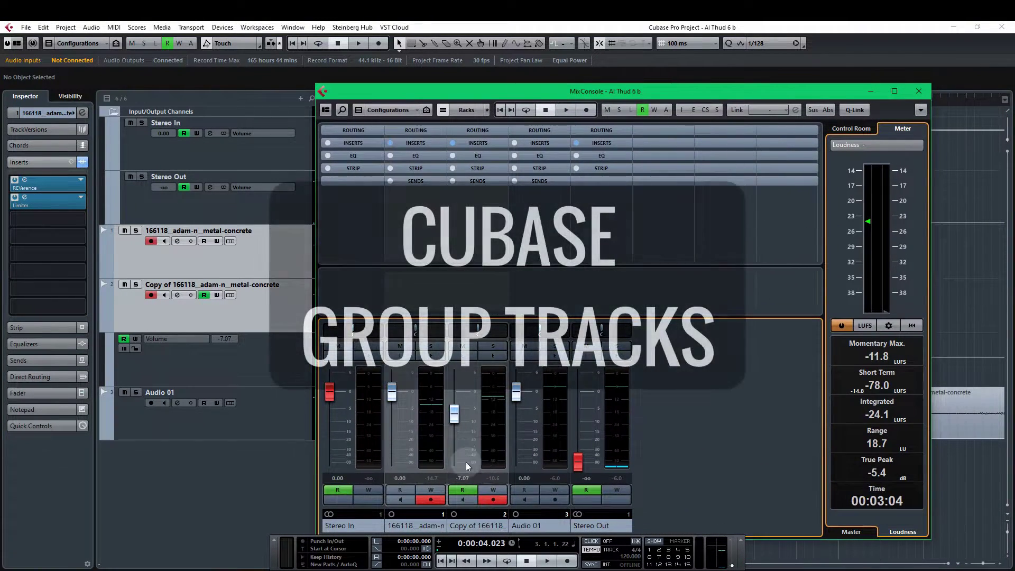
right_click(459, 472)
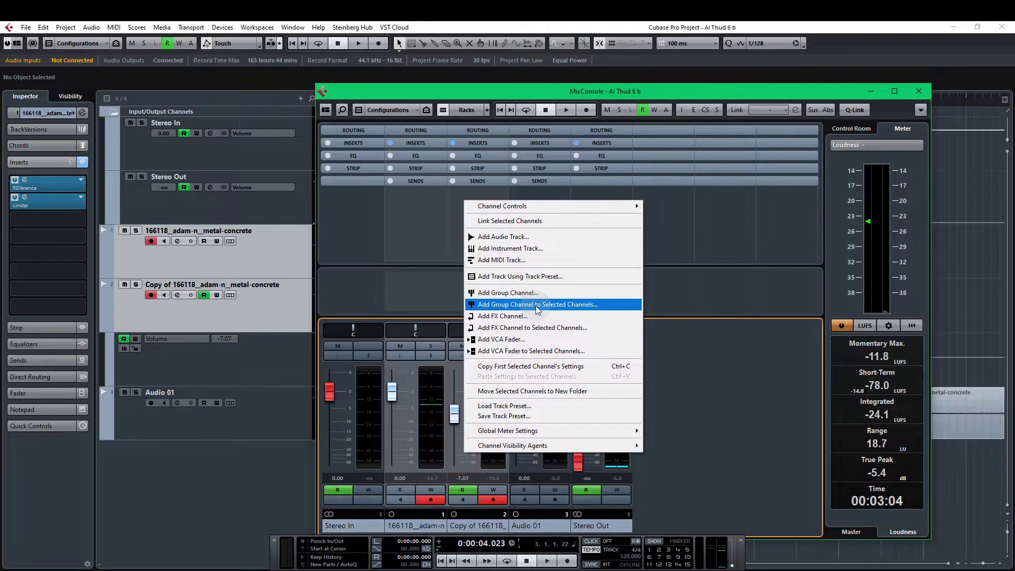
click(535, 304)
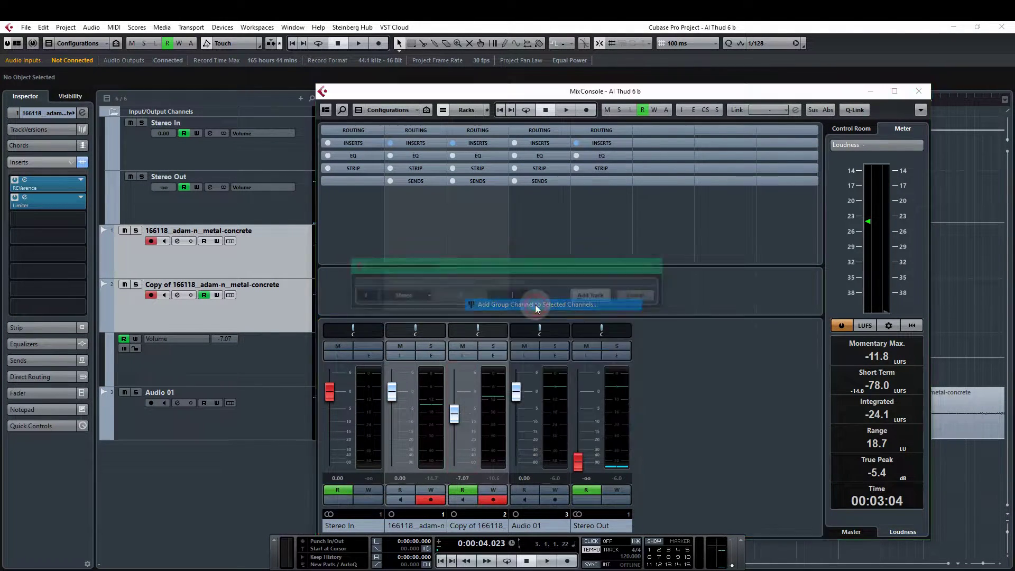
text(Mix)
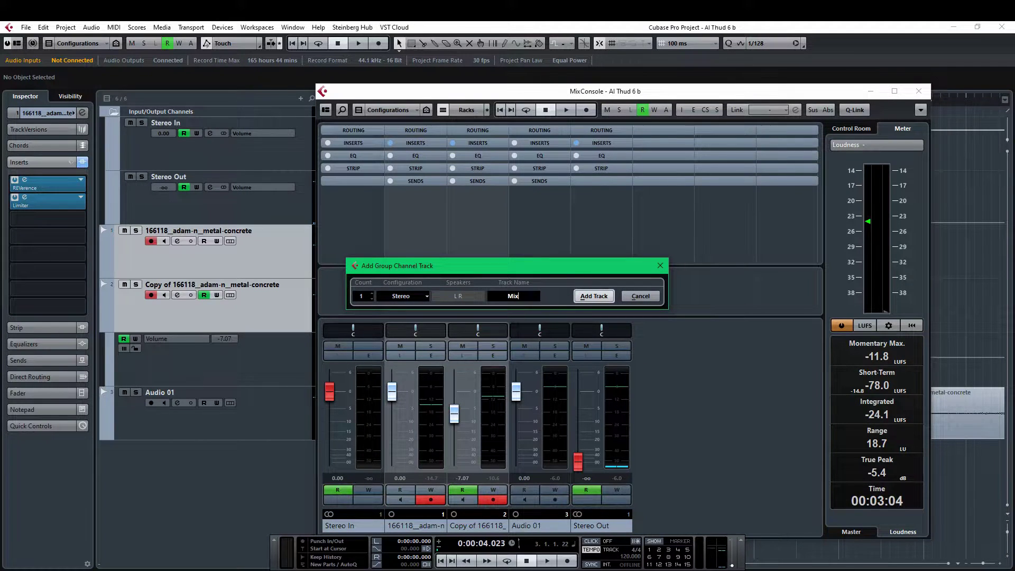
key(Return)
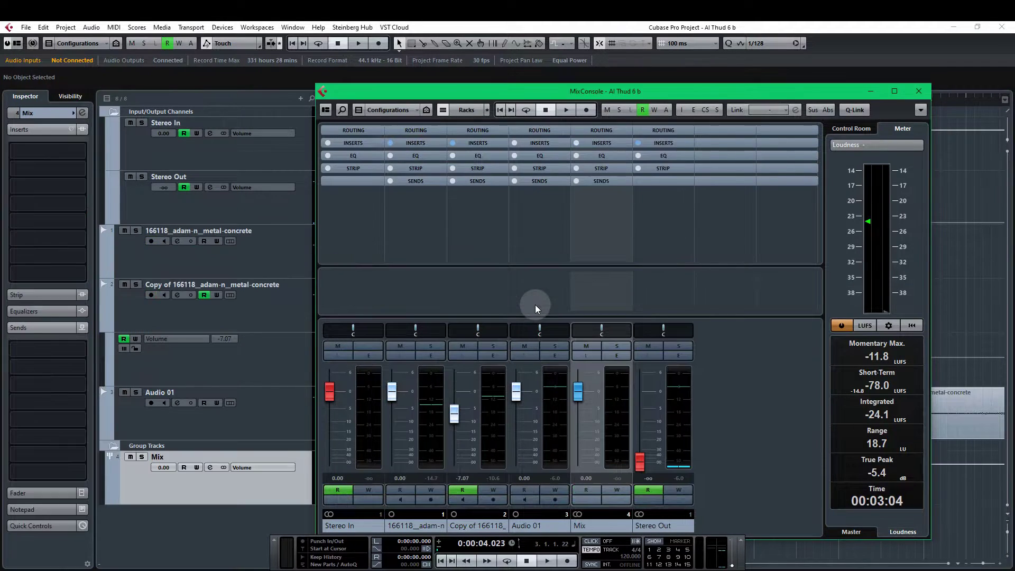
Step: Insert StudioEQ on the Mix group channel and close the MixConsole
click(600, 132)
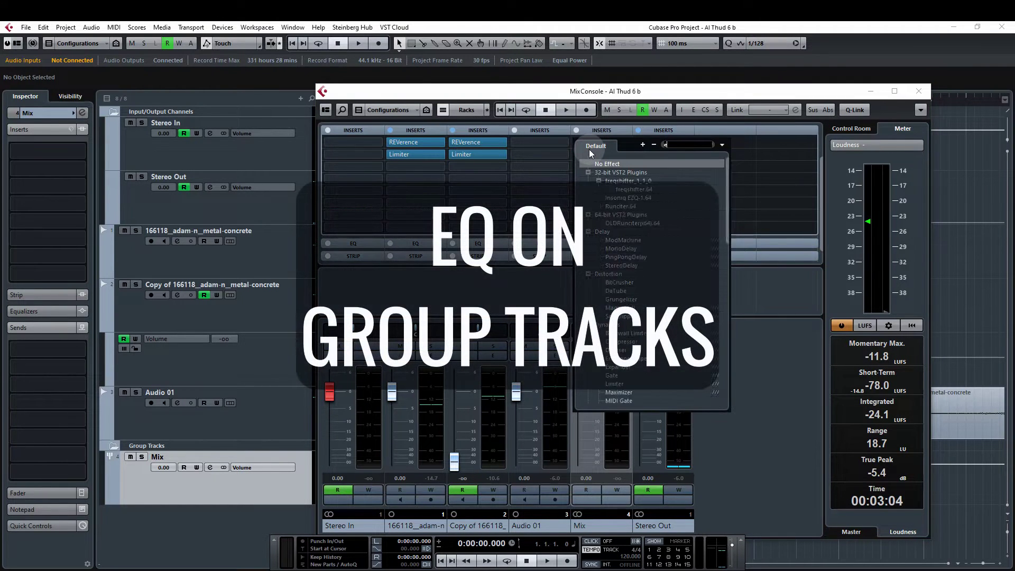
text(eq)
click(632, 232)
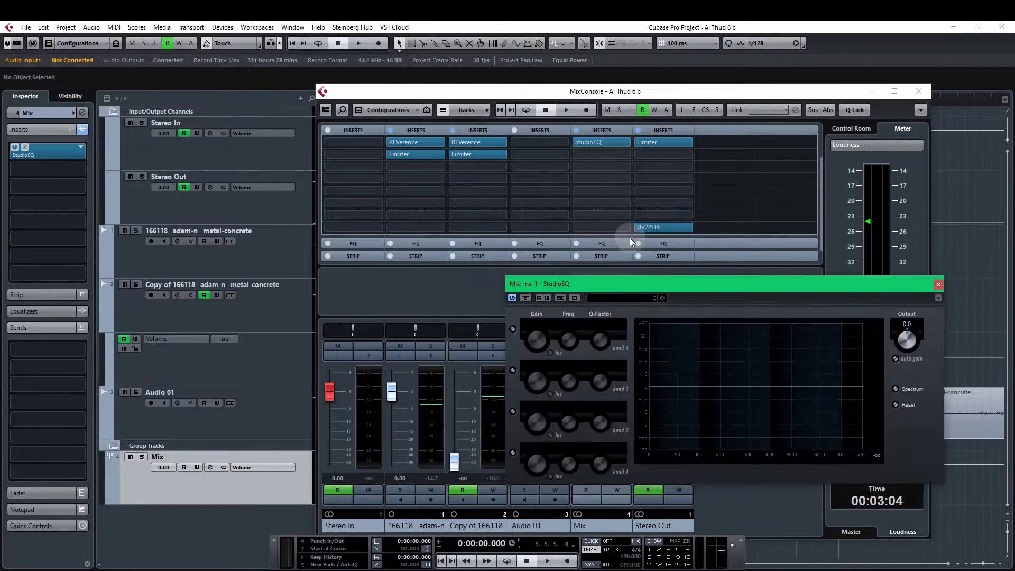
click(918, 94)
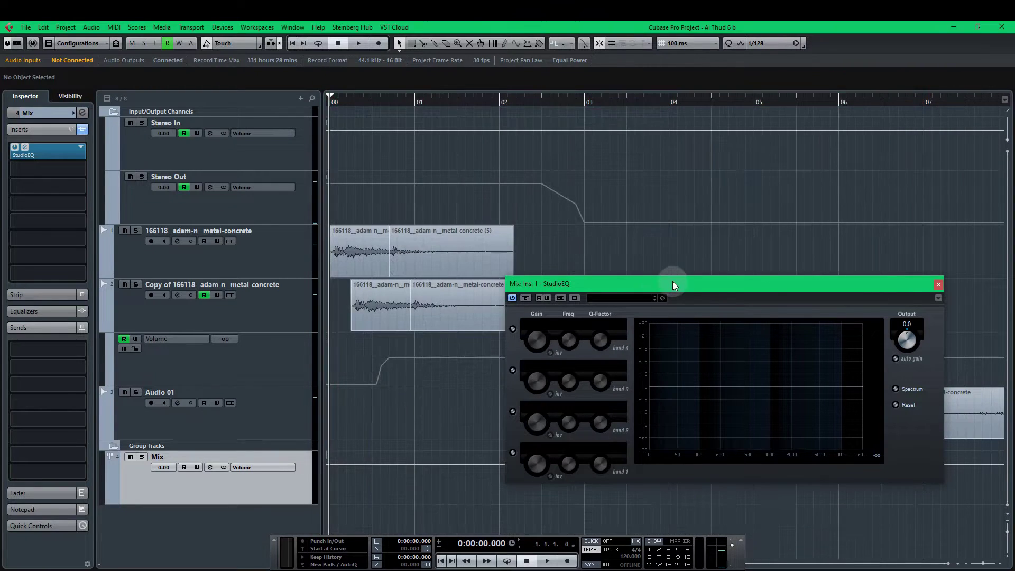
Step: Enable StudioEQ band 1 as a low cut at 63.5 Hz while playing back the mix
drag(672, 281, 711, 178)
key(space)
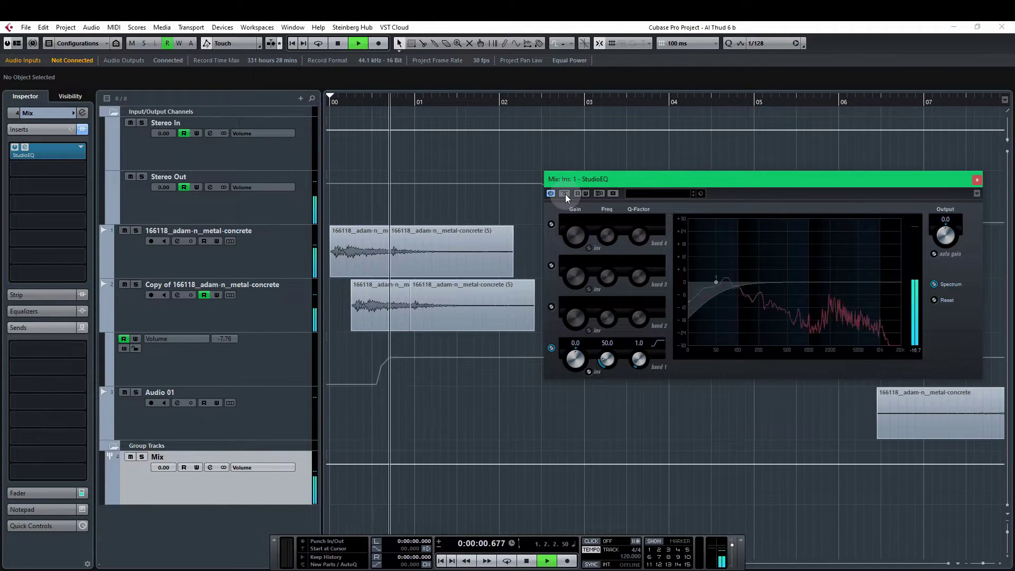
key(space)
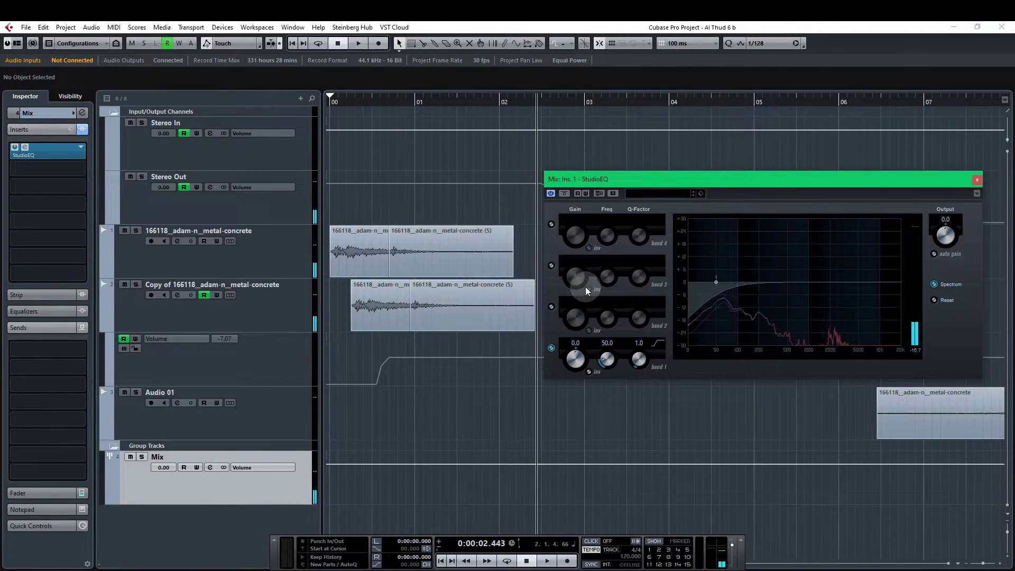
drag(654, 179, 667, 170)
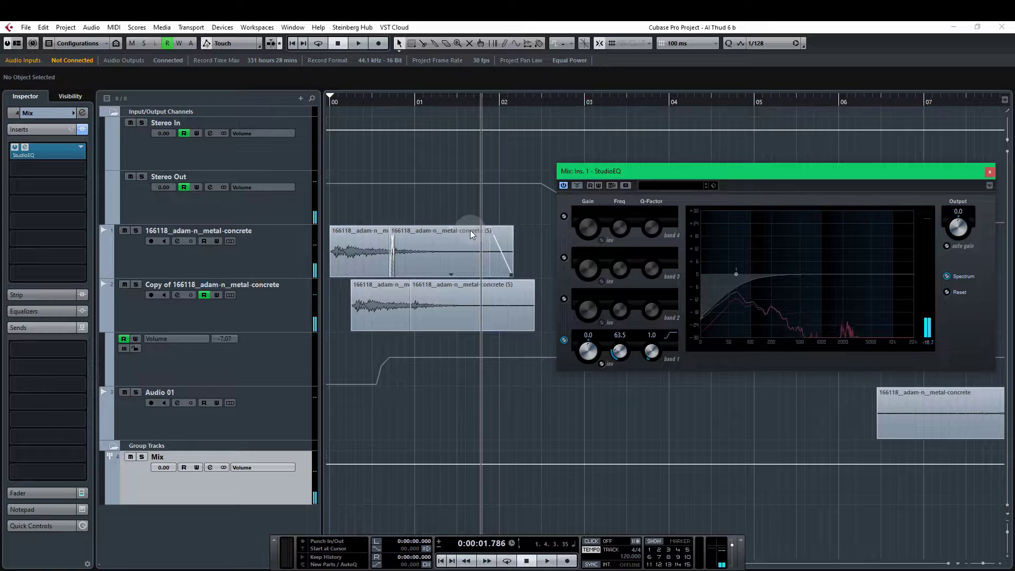
key(KP_Decimal)
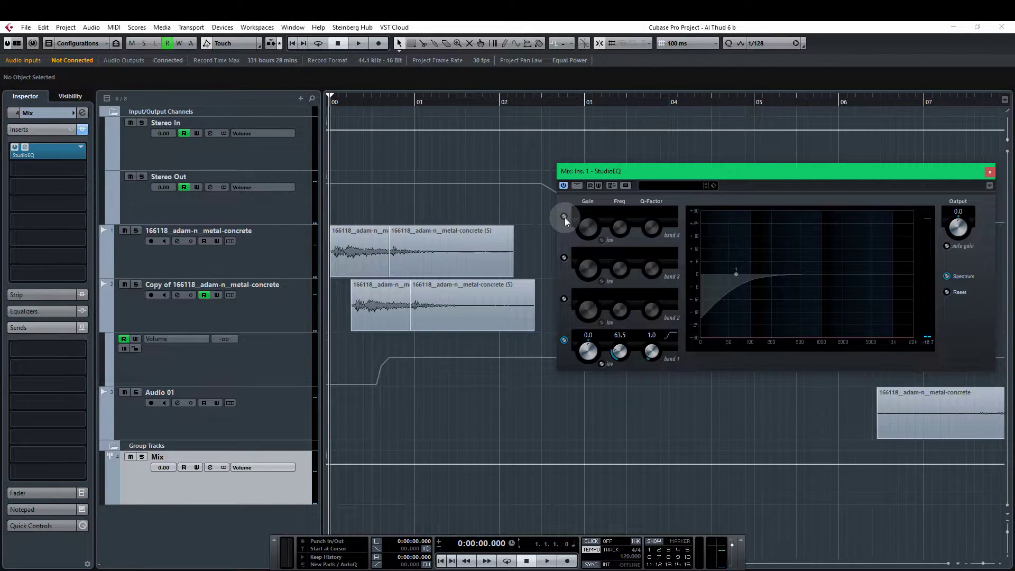
Step: Enable StudioEQ band 4 as a high shelf with gain -3.0 and frequency 2562 Hz
click(564, 217)
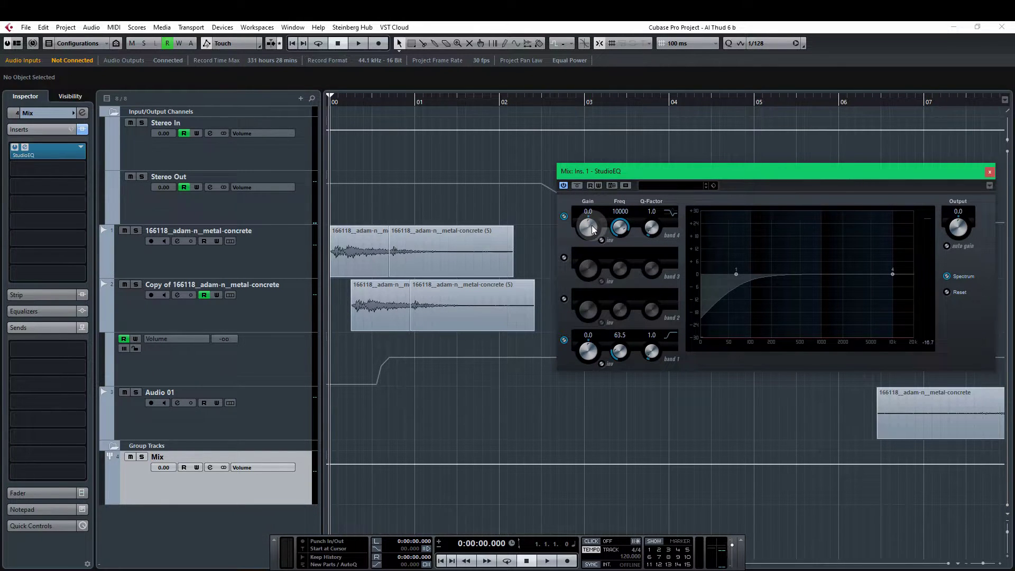
click(670, 212)
click(671, 225)
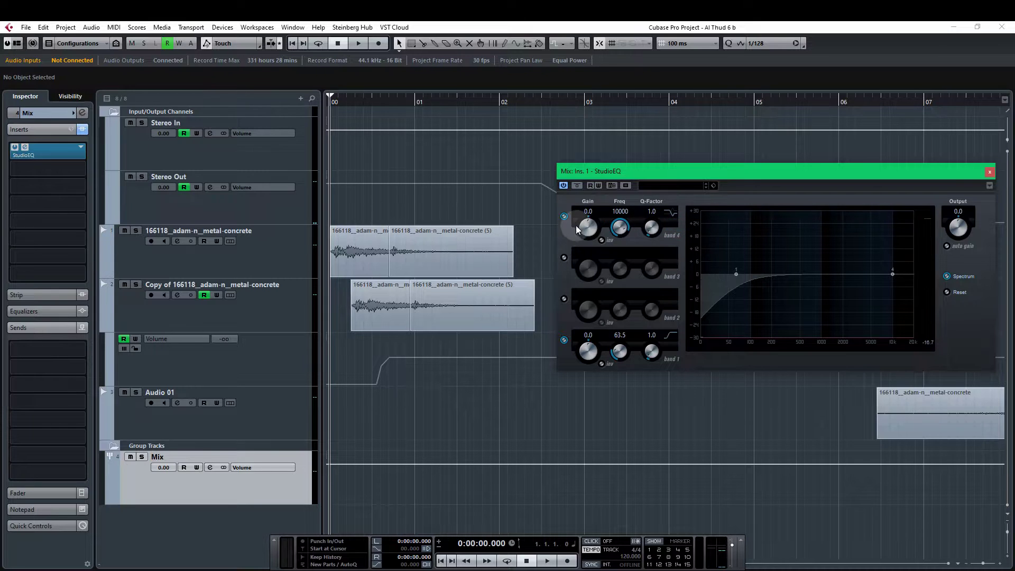
drag(578, 228, 590, 229)
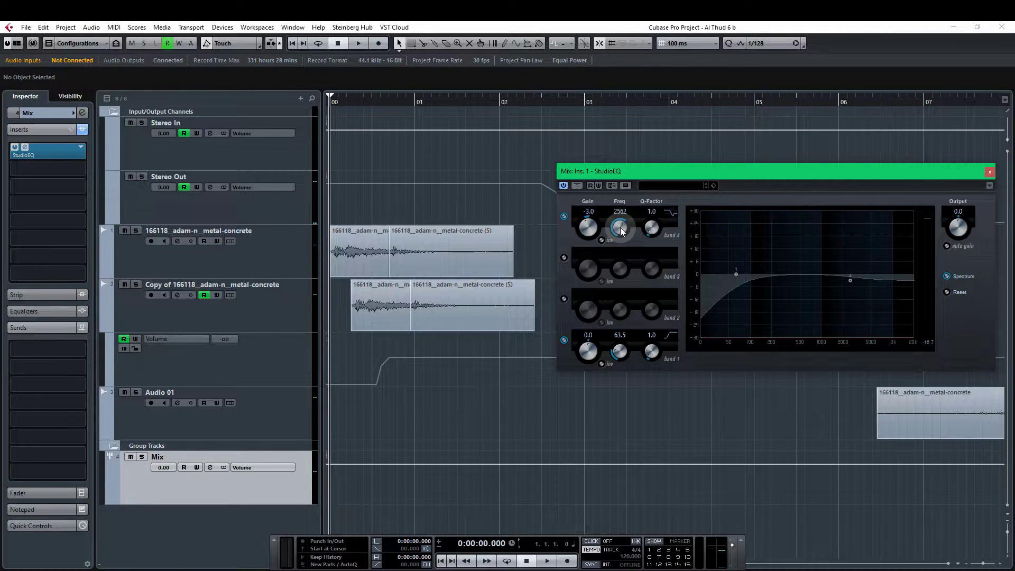
Step: Lower band 4 to 1656 Hz and its gain to -8.4 while playing back the mix
key(space)
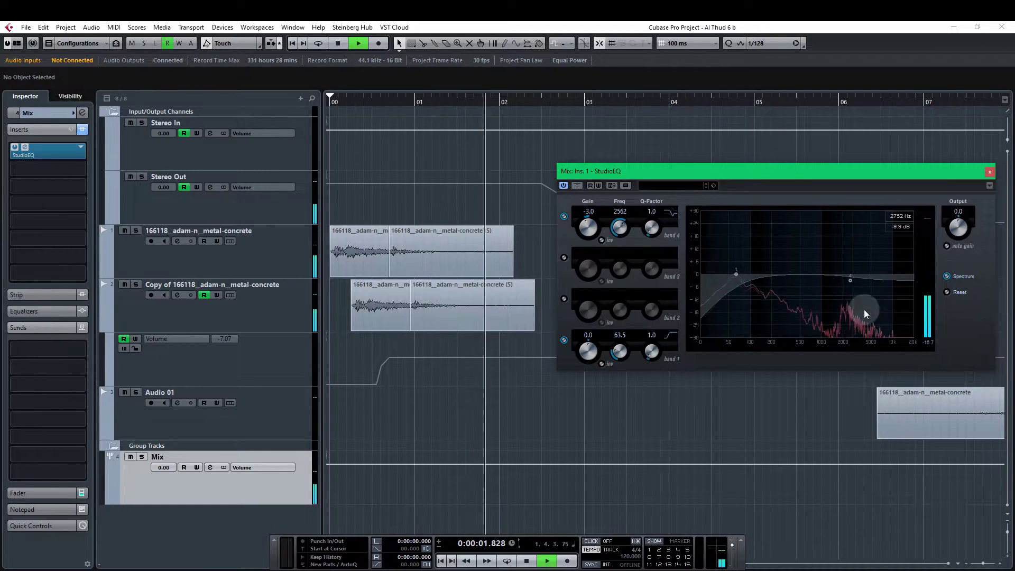
scroll(623, 227, down, 5)
scroll(593, 225, down, 2)
scroll(592, 228, down, 6)
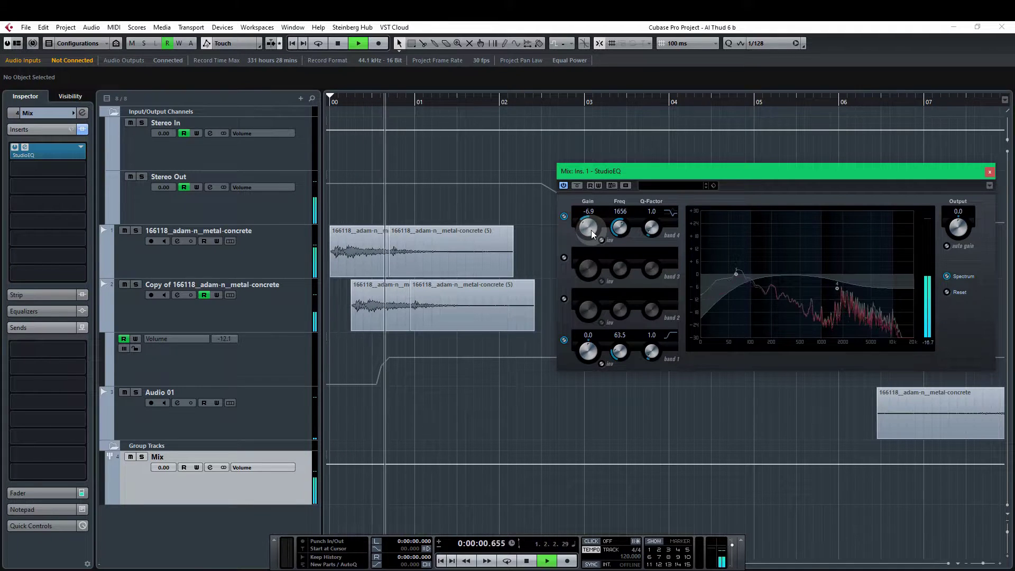
scroll(591, 230, up, 1)
scroll(591, 230, down, 1)
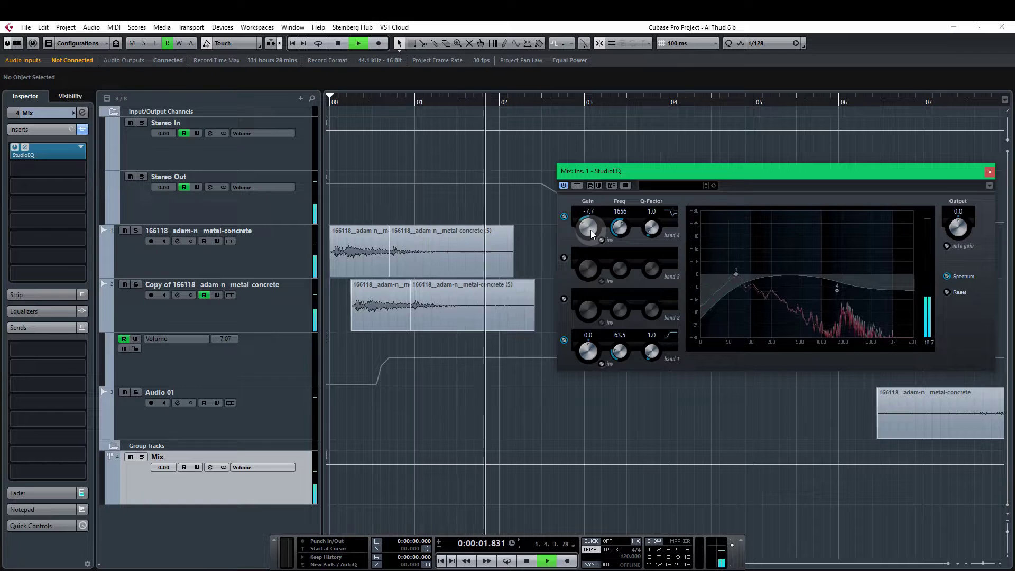
scroll(591, 230, down, 1)
scroll(591, 230, up, 1)
scroll(591, 230, down, 1)
scroll(591, 230, down, 1)
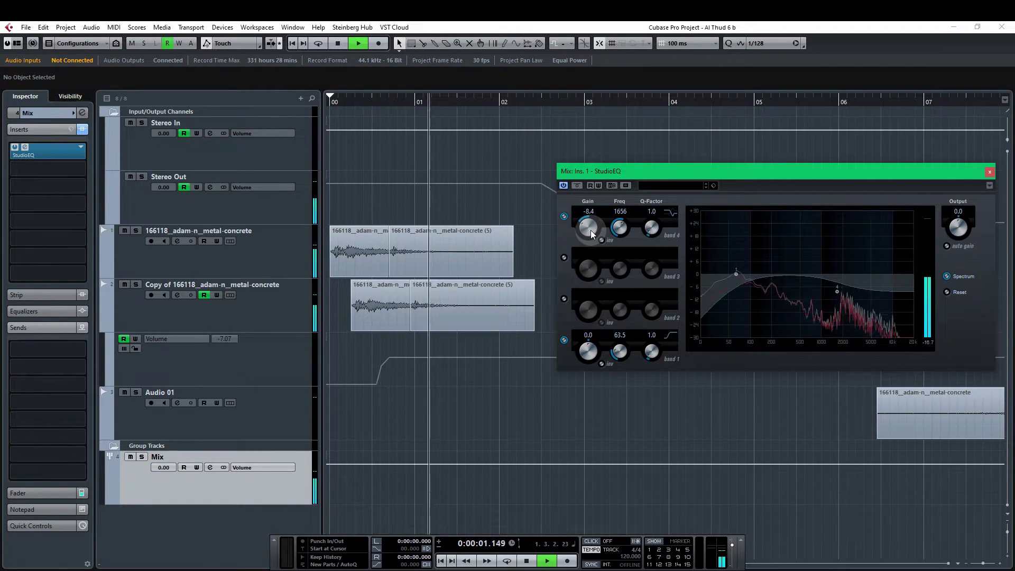
Step: Cut band 4 further, settling its gain at -15.3 during playback
drag(591, 230, 592, 277)
key(KP_Decimal)
drag(593, 231, 591, 225)
scroll(591, 226, up, 8)
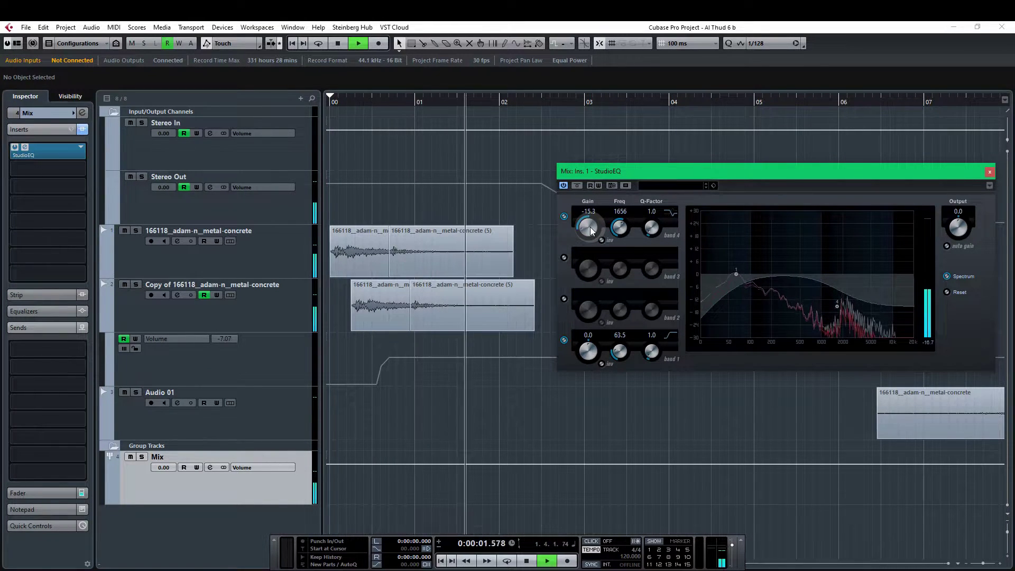
key(space)
Step: Insert MorphFilter in the second insert slot of the Mix group track
click(270, 450)
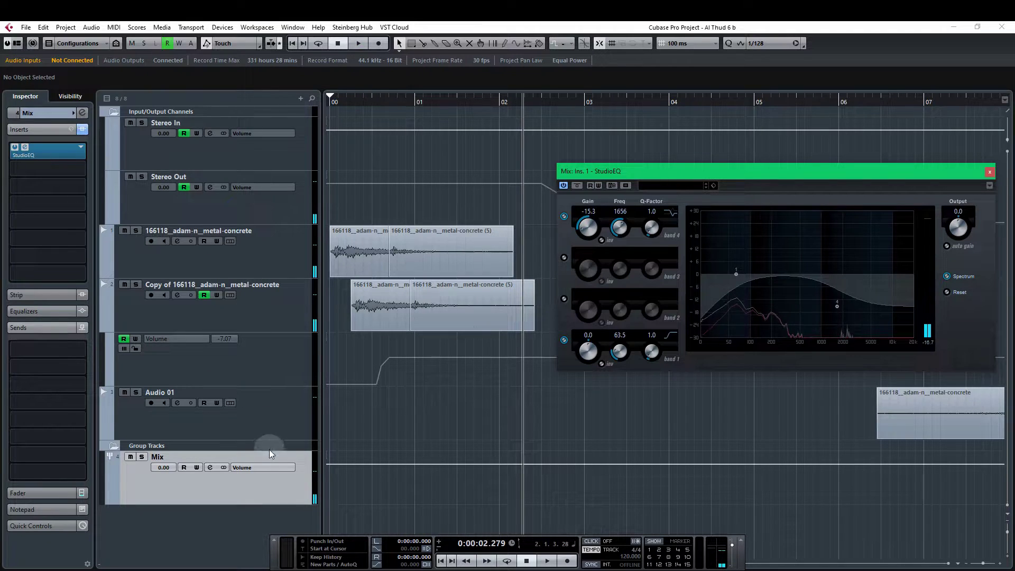
click(21, 154)
text(mor)
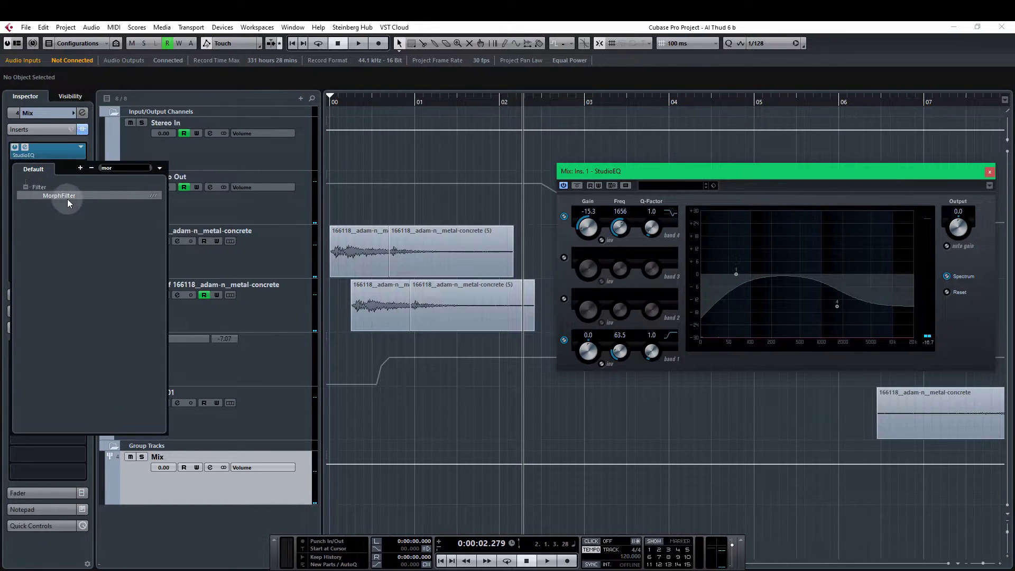
click(63, 196)
Step: Lower MorphFilter's resonance factor to 12 and audition the mix through it
key(space)
drag(762, 289, 678, 294)
key(space)
key(space)
key(space)
key(space)
drag(714, 226, 555, 256)
key(space)
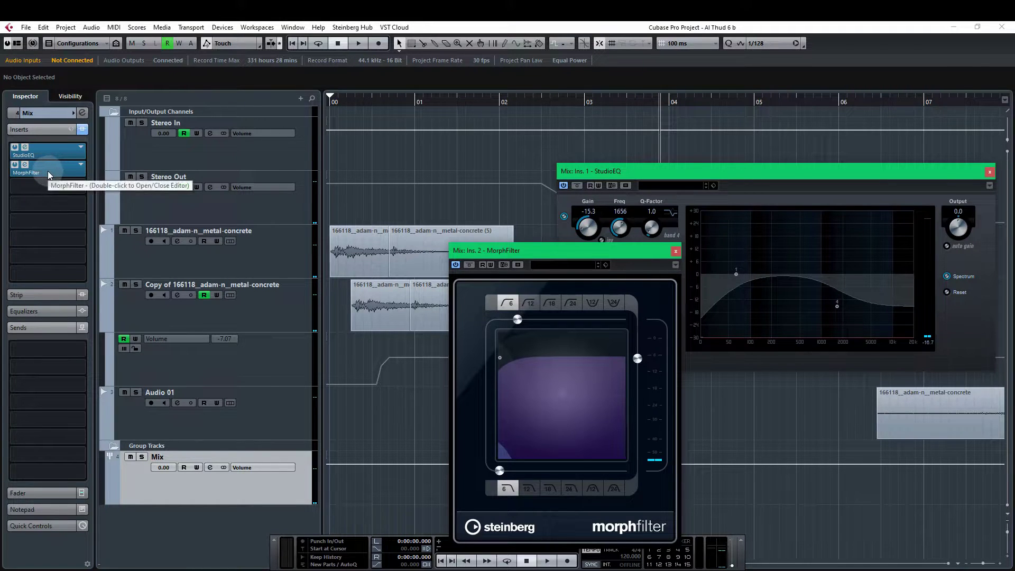
Step: Move MorphFilter ahead of StudioEQ in the Mix inserts and play back the mix
drag(48, 170, 54, 152)
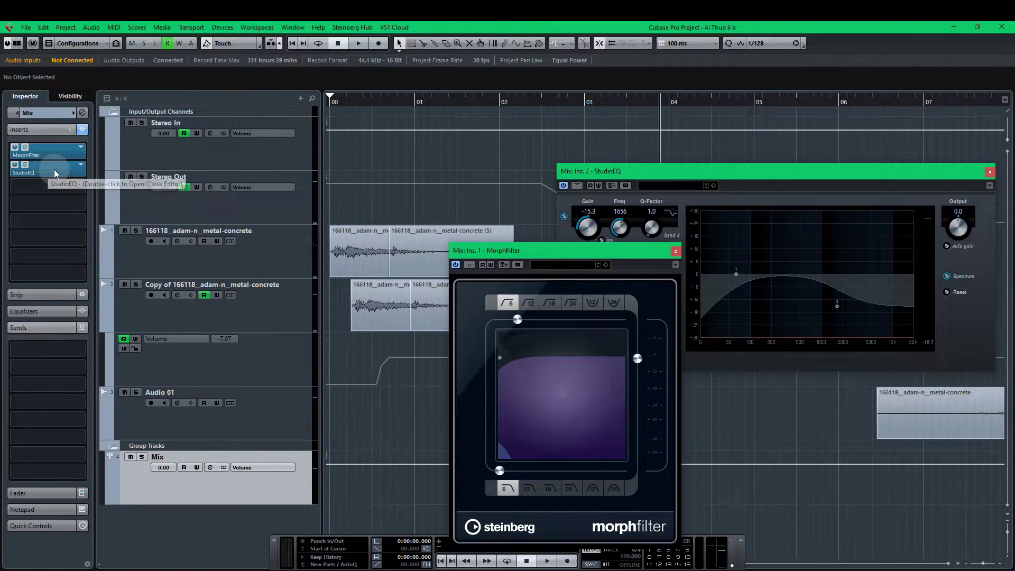
click(727, 199)
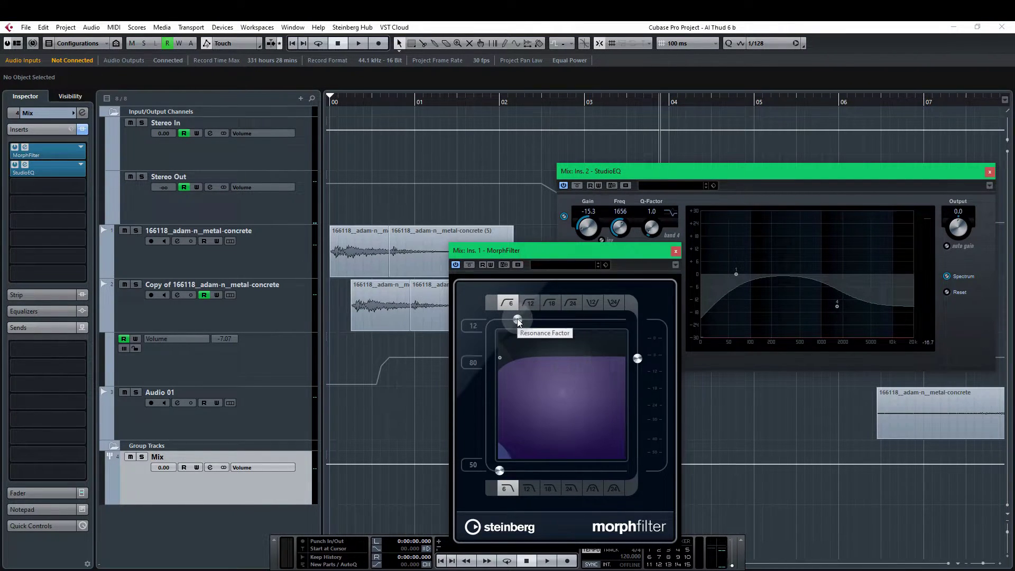
key(space)
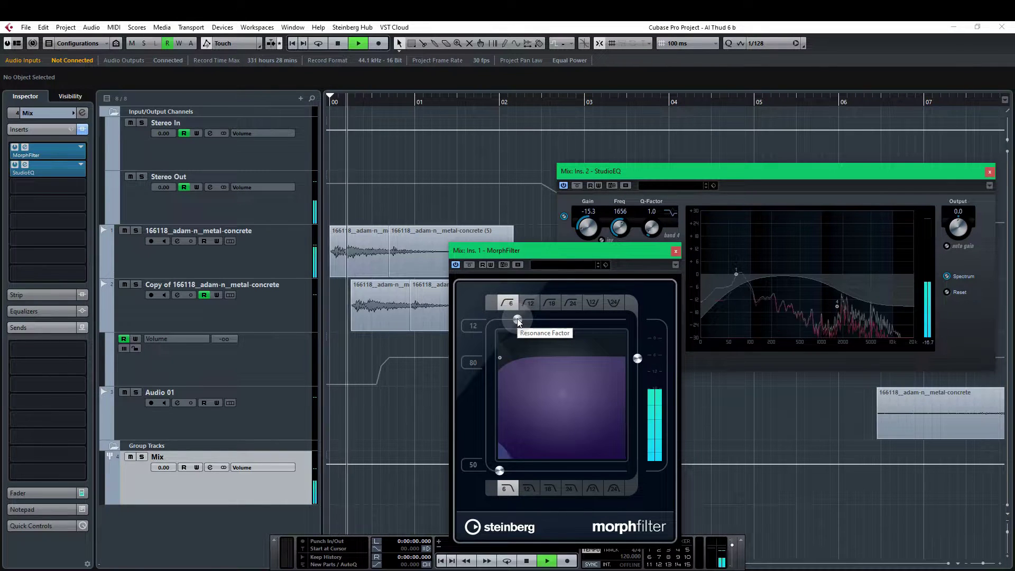
Step: Set MorphFilter's resonance factor to 17 and morph factor to 94, and fine-tune its frequency around 117 Hz during playback
drag(550, 254, 637, 219)
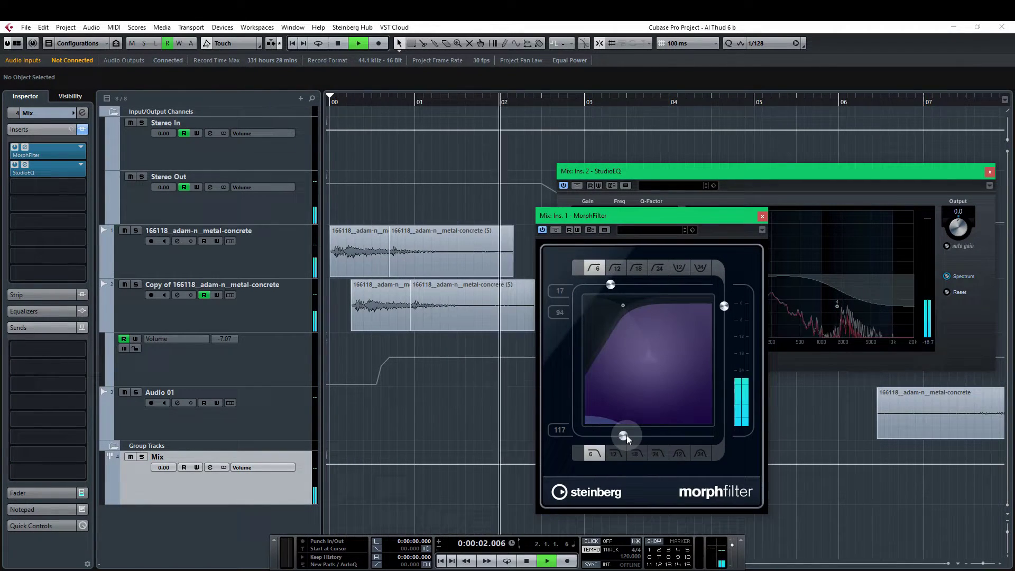
key(space)
key(space)
drag(627, 435, 619, 436)
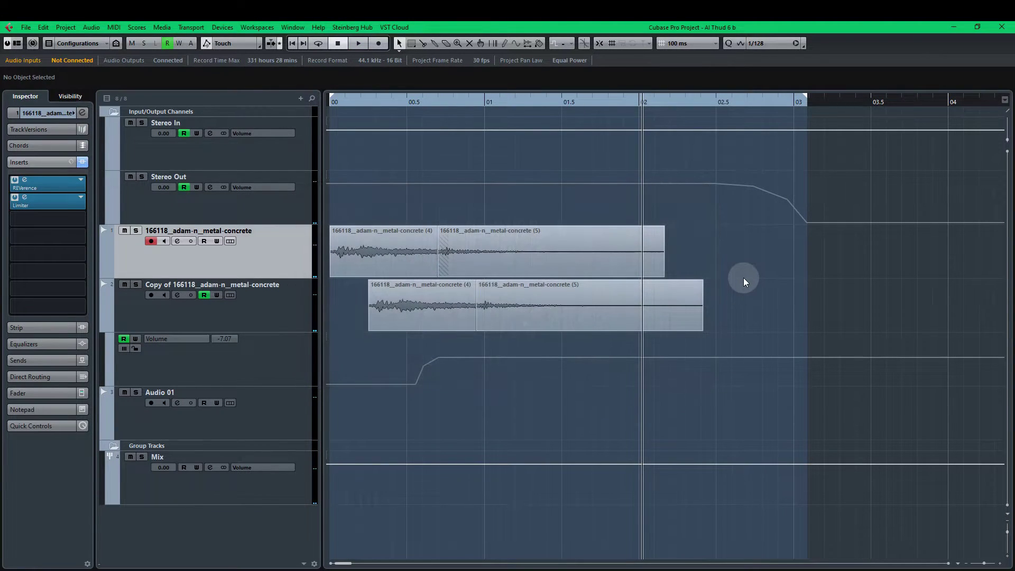
Step: Check the mix's loudness in the MixConsole during playback and set the Stereo Out Limiter's input to 6.4
key(space)
key(F3)
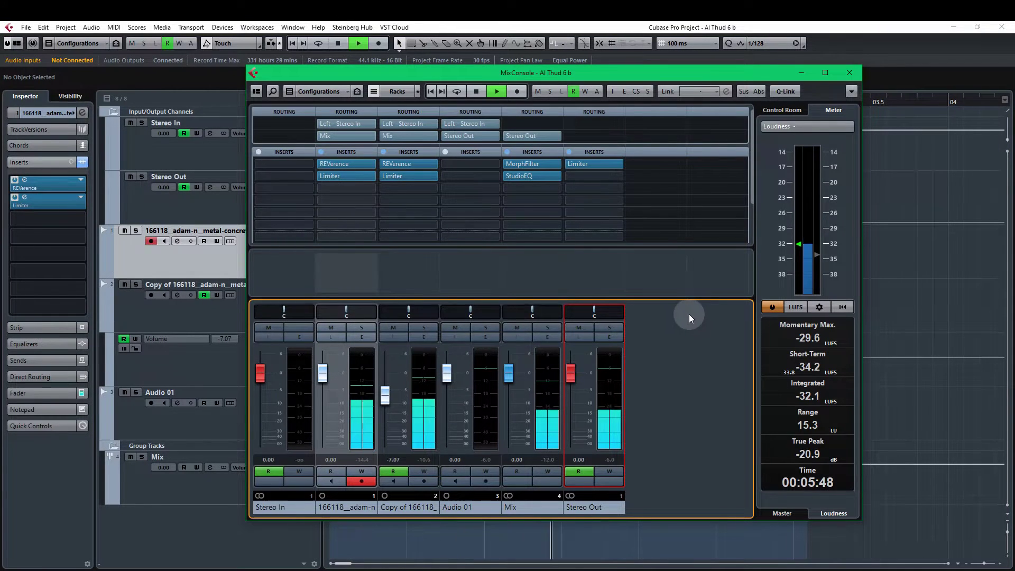
key(space)
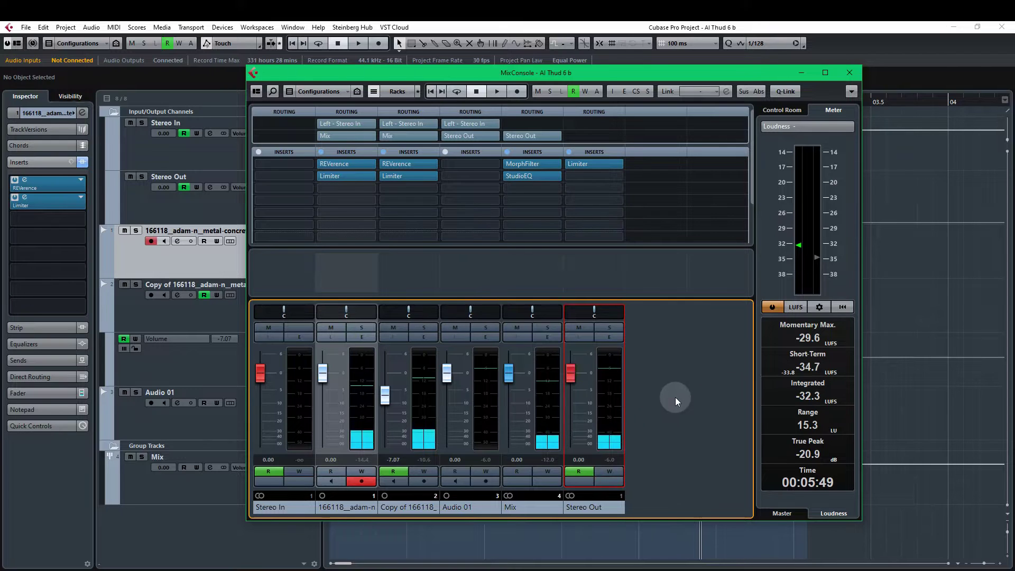
click(593, 167)
drag(804, 211, 624, 297)
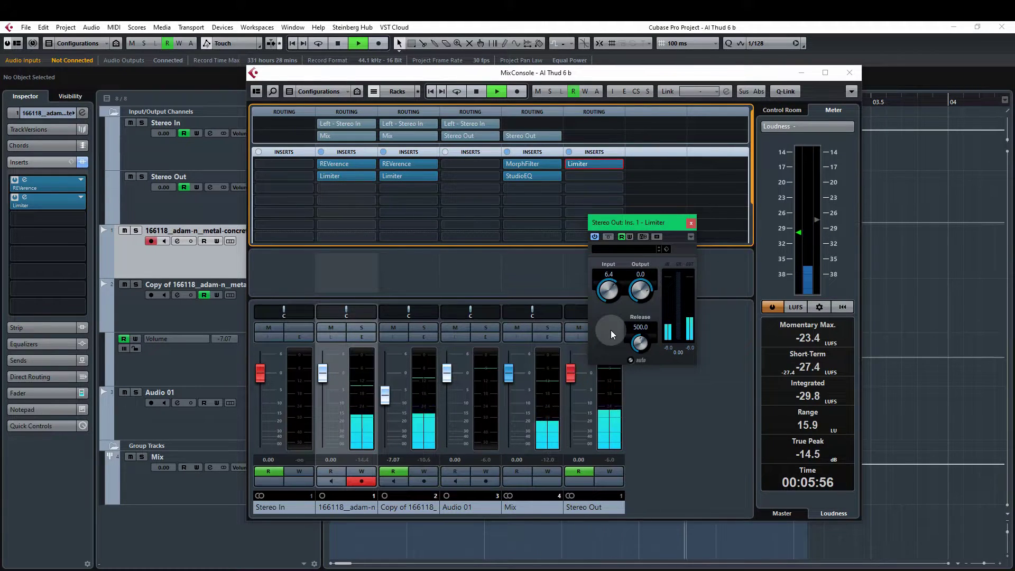
key(space)
click(691, 224)
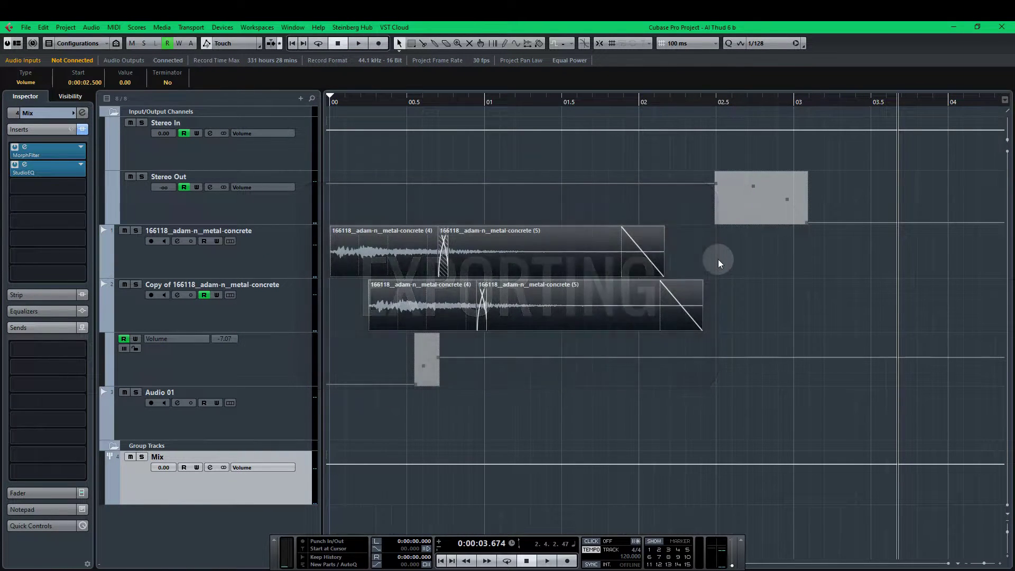
Step: Set the locators around the whole sound and its automation, and open the Audio Mixdown export
key(p)
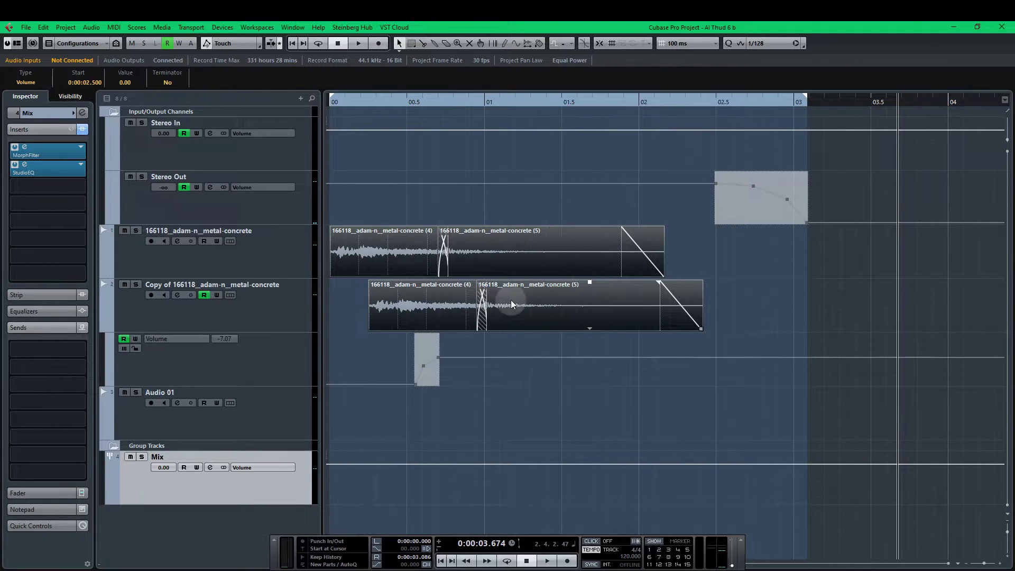
click(543, 252)
click(26, 27)
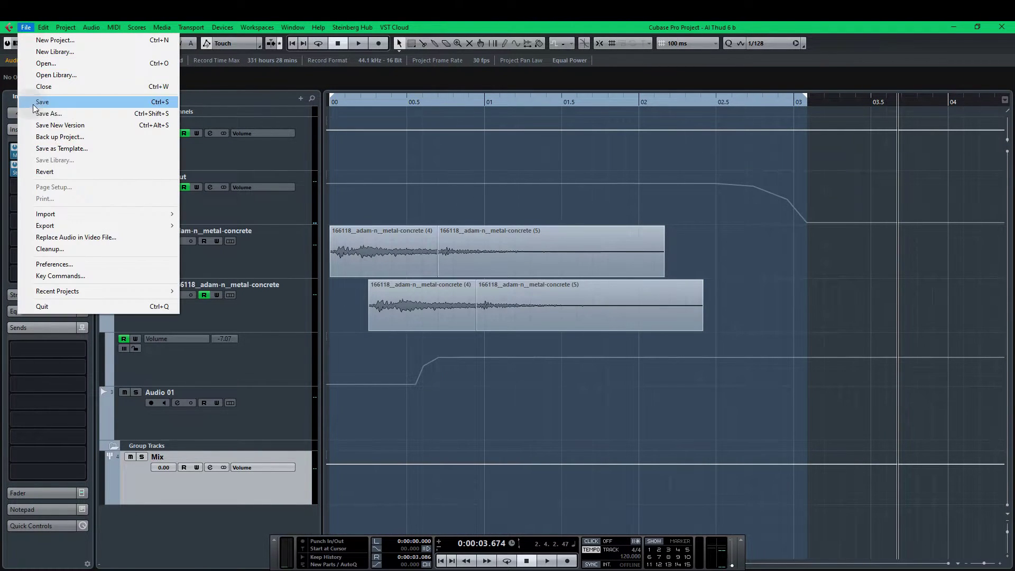
mouse_move(76, 231)
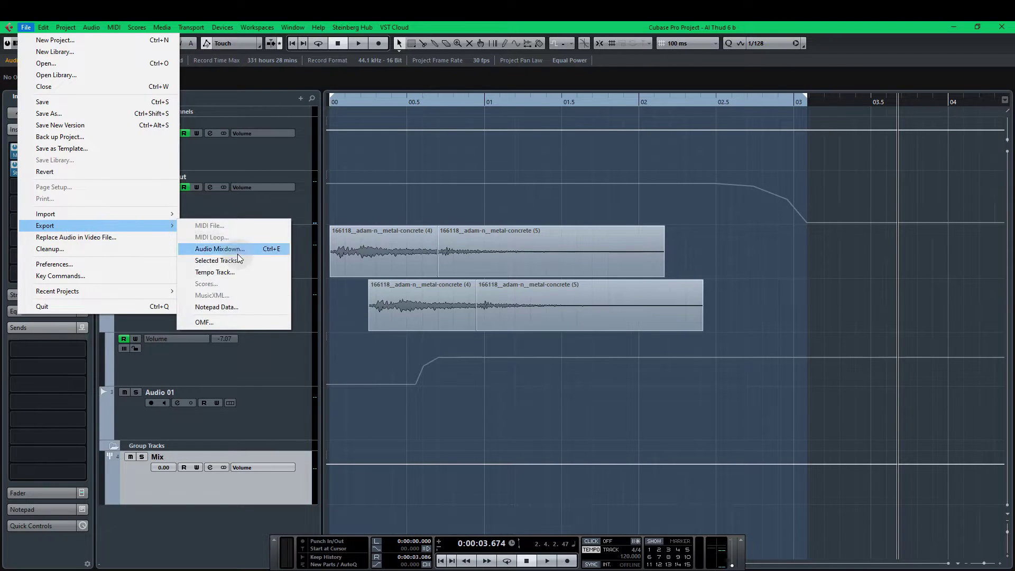
click(272, 249)
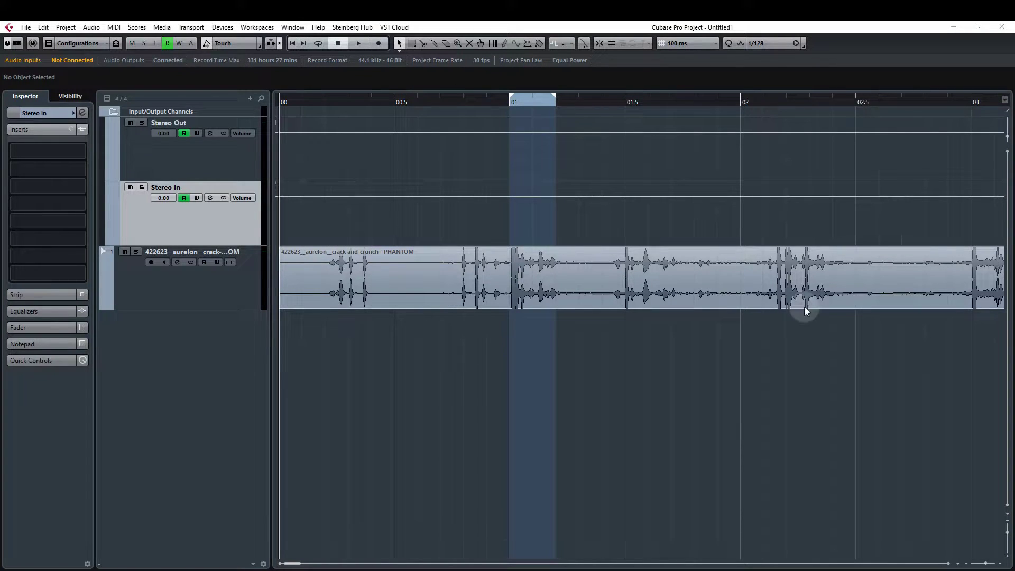
Step: Audition the crack-and-crunch recording, including its last hit around 3 seconds
click(518, 353)
key(g)
key(space)
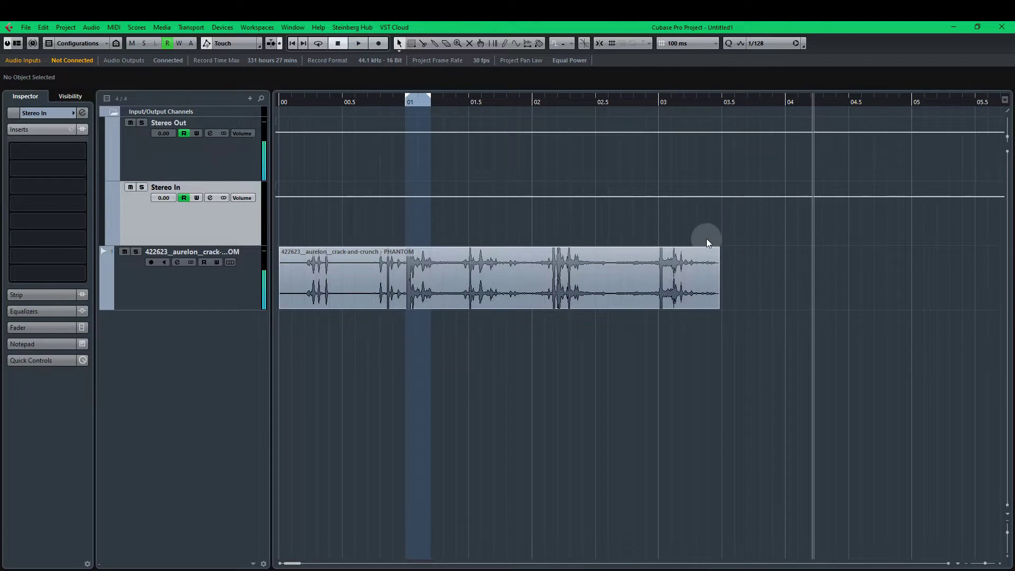
key(space)
click(649, 103)
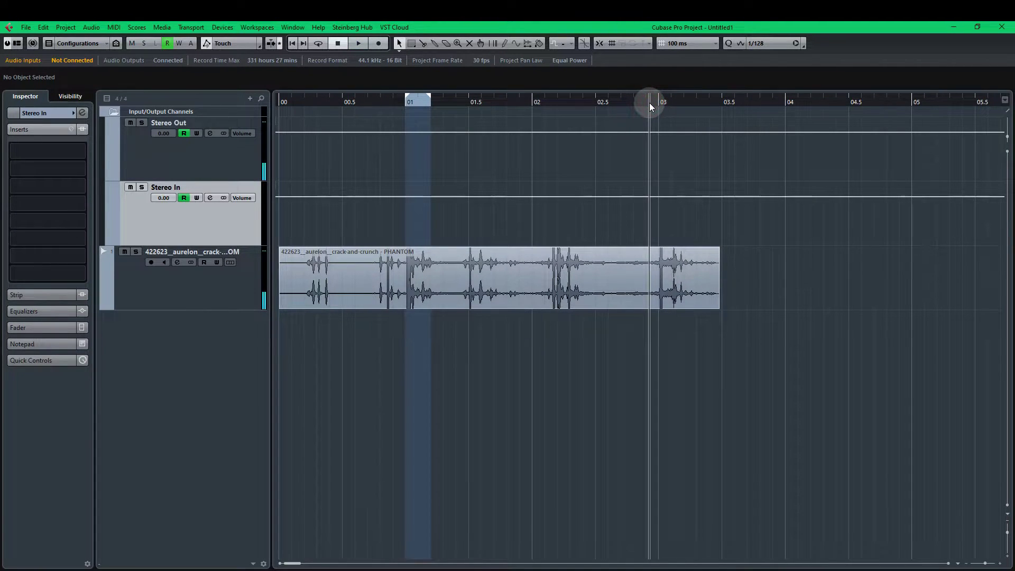
key(space)
key(KP_0)
key(KP_0)
key(KP_0)
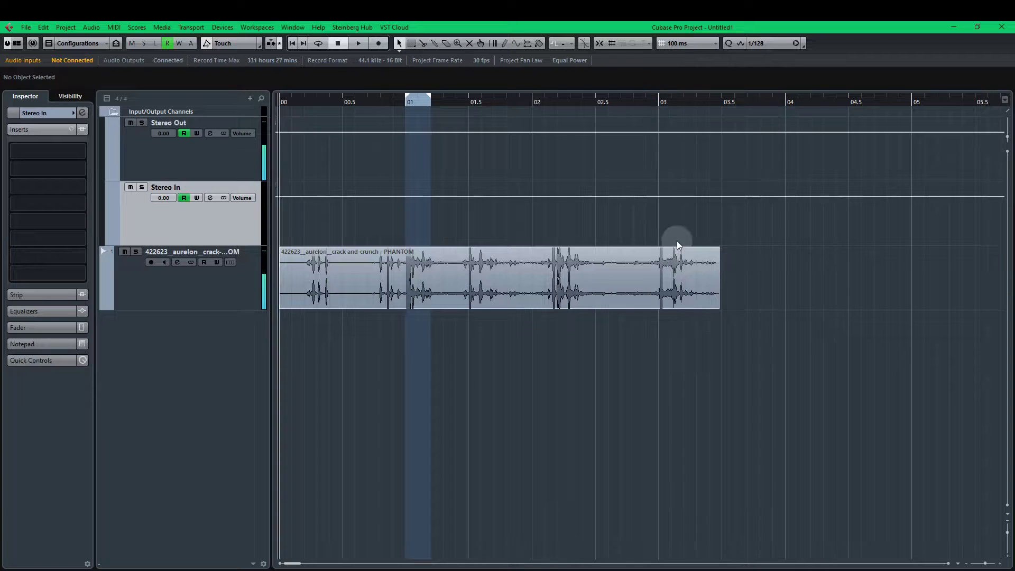
Step: Split the crack-and-crunch recording just before the hit near 3.01 seconds and delete everything ahead of it
scroll(684, 270, up, 3)
scroll(601, 278, up, 3)
scroll(666, 272, up, 5)
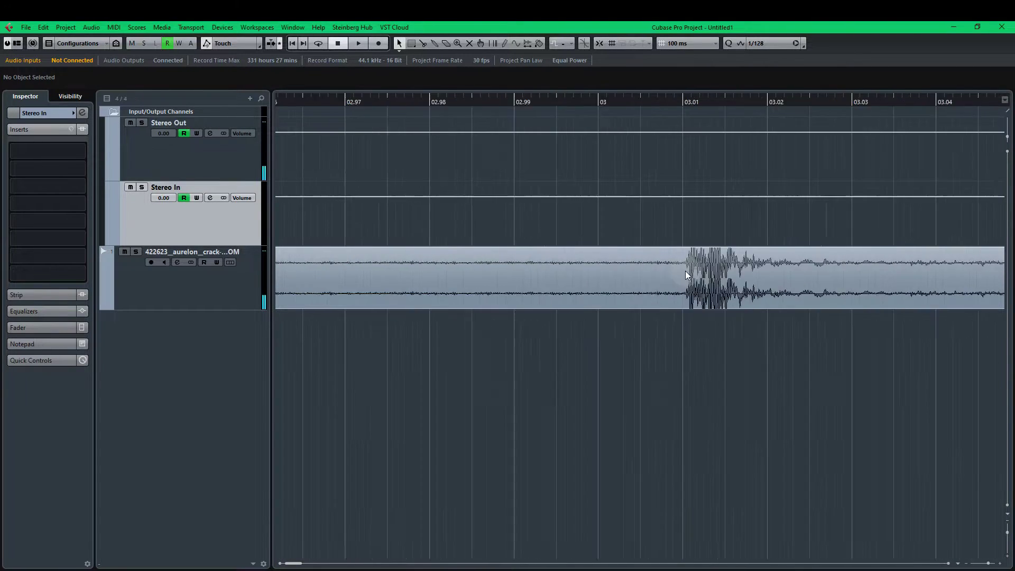
scroll(679, 269, down, 3)
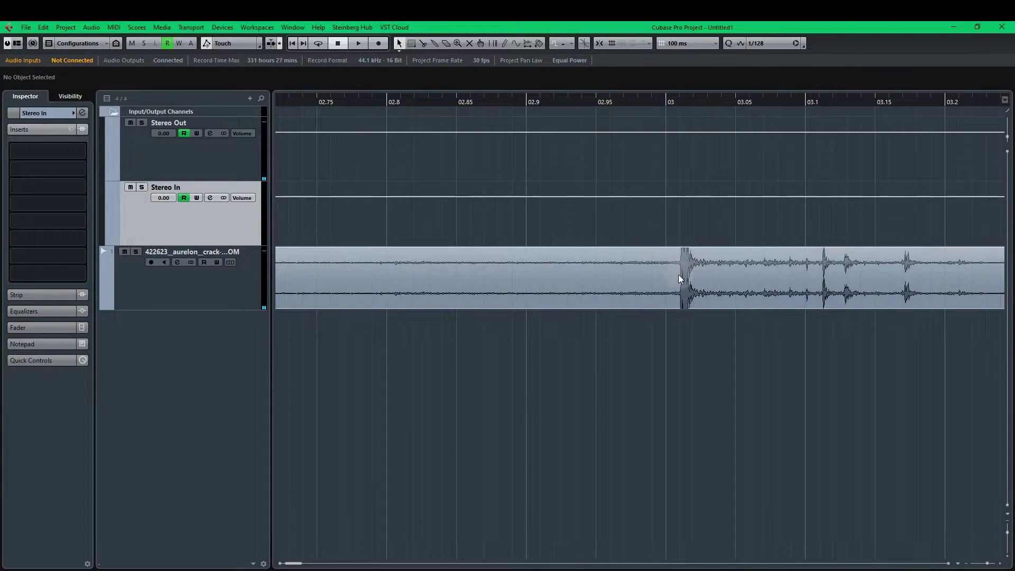
scroll(680, 265, up, 12)
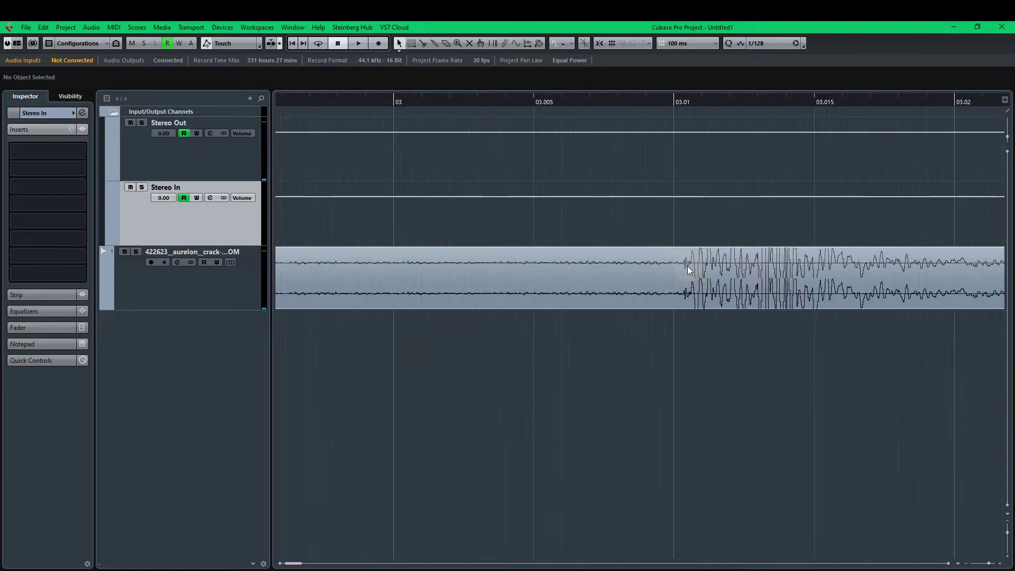
scroll(673, 266, up, 6)
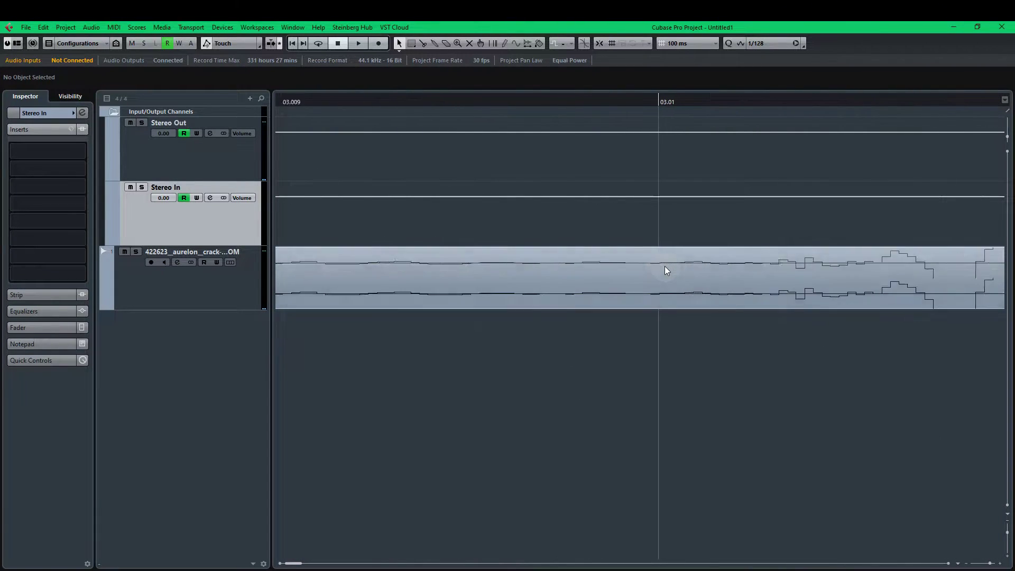
alt+click(626, 264)
click(565, 278)
key(Delete)
scroll(495, 274, down, 8)
scroll(462, 290, down, 10)
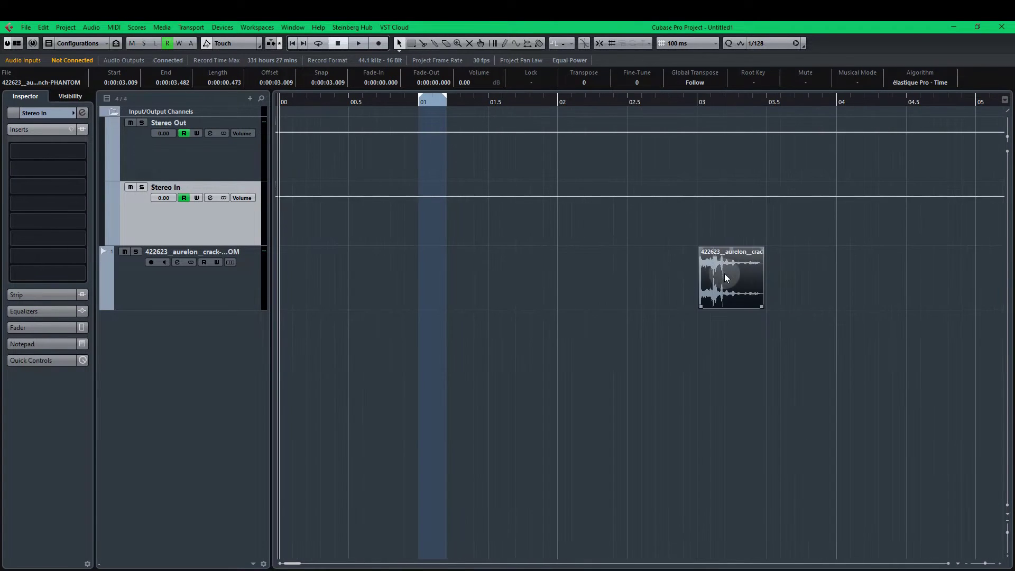
Step: Move the remaining crack-and-crunch clip to the project start and play it back
drag(715, 280, 298, 281)
scroll(297, 282, up, 4)
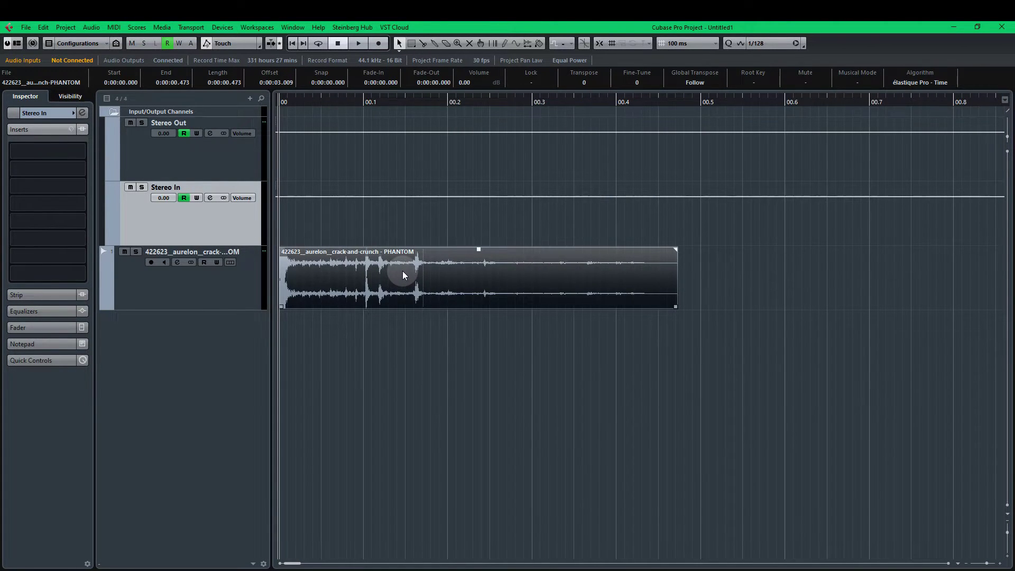
key(space)
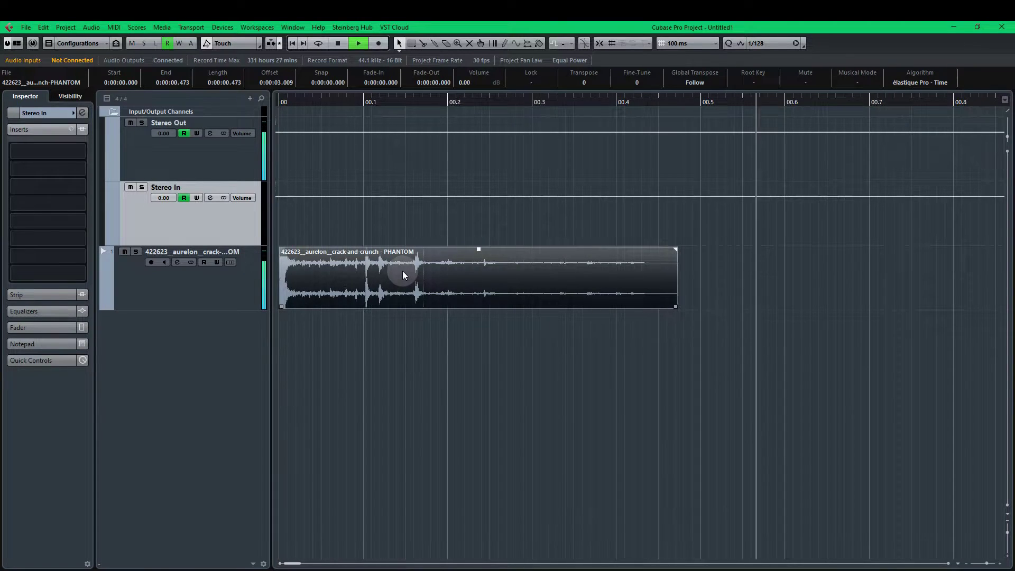
Step: Find the clip in the Pool and convert its file to mono, using the New Files option
right_click(363, 278)
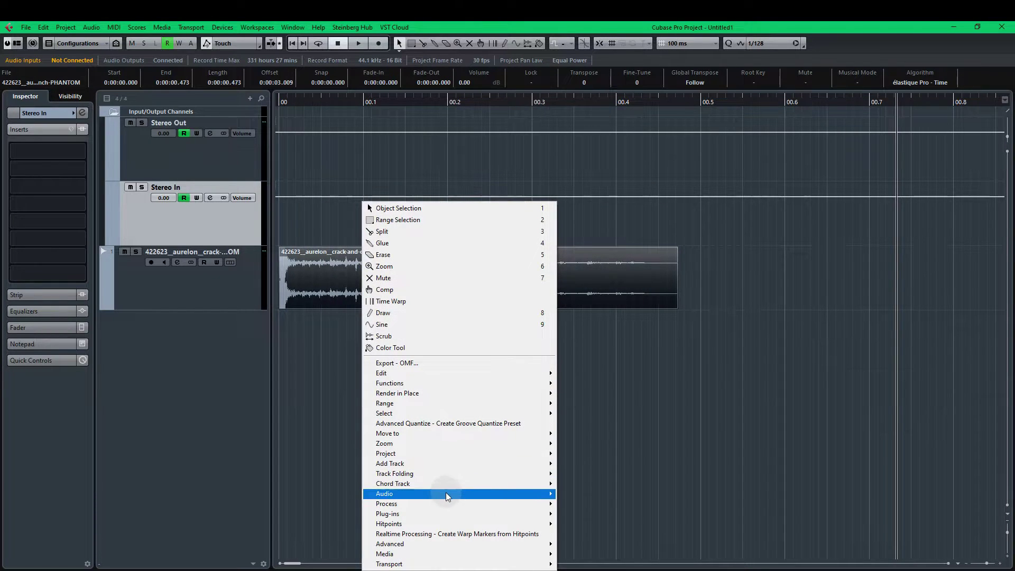
mouse_move(448, 497)
click(622, 437)
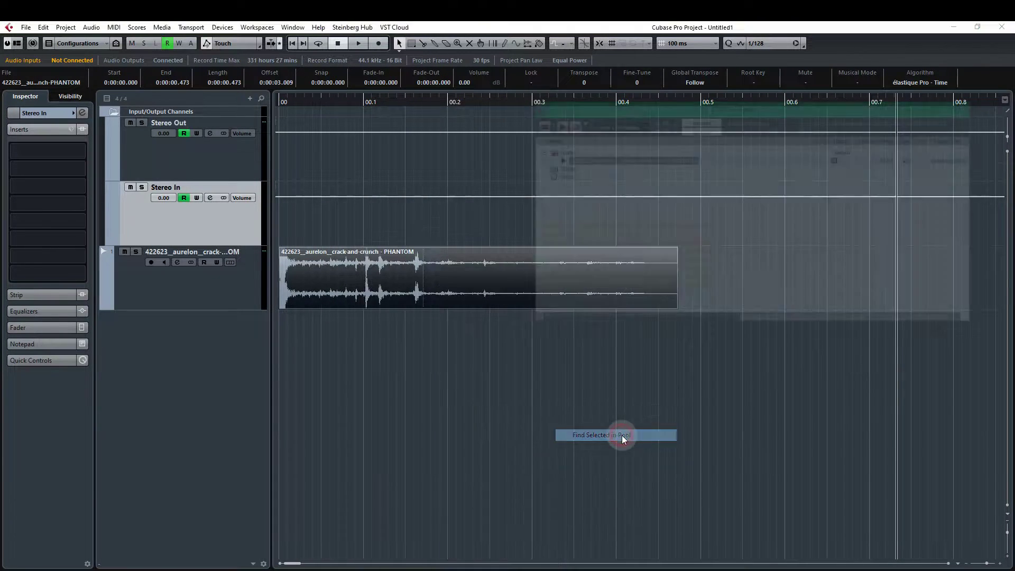
drag(742, 110, 518, 197)
right_click(437, 246)
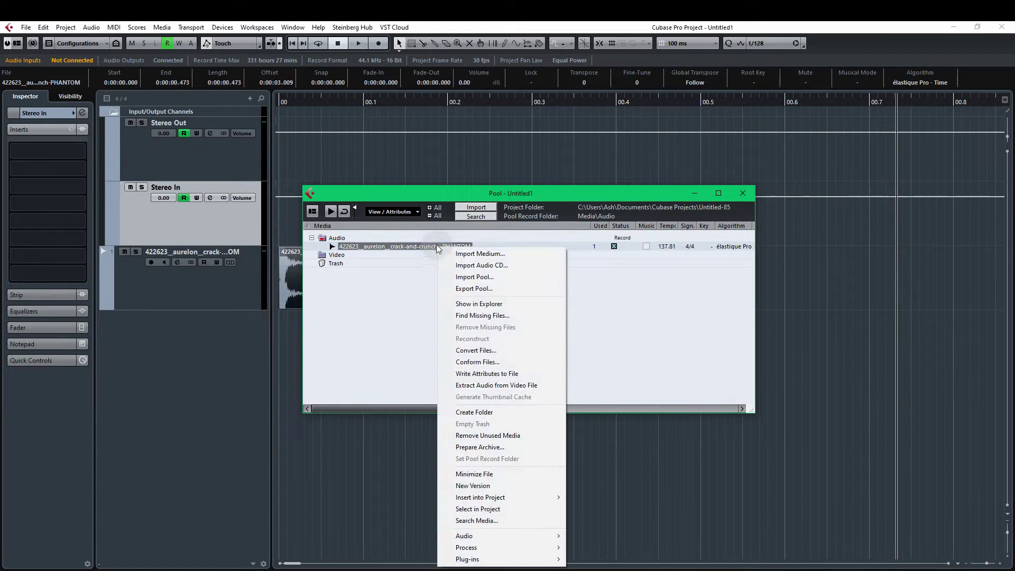
click(510, 353)
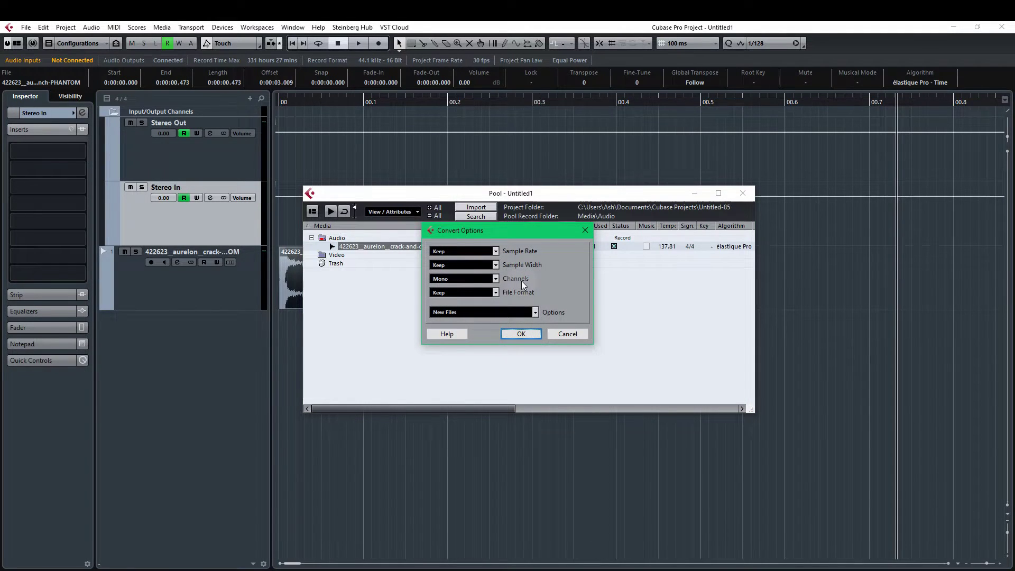
click(495, 279)
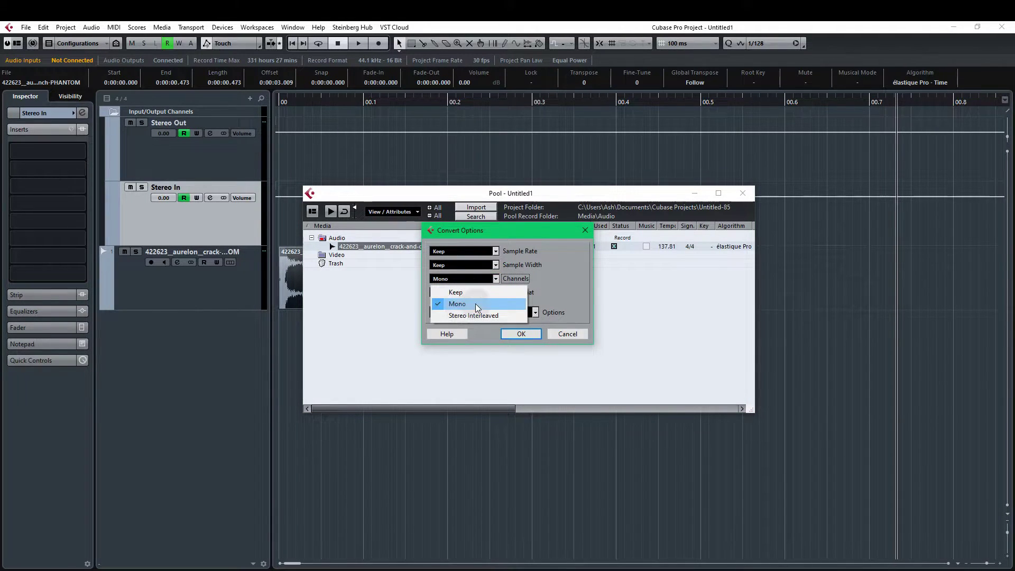
click(472, 277)
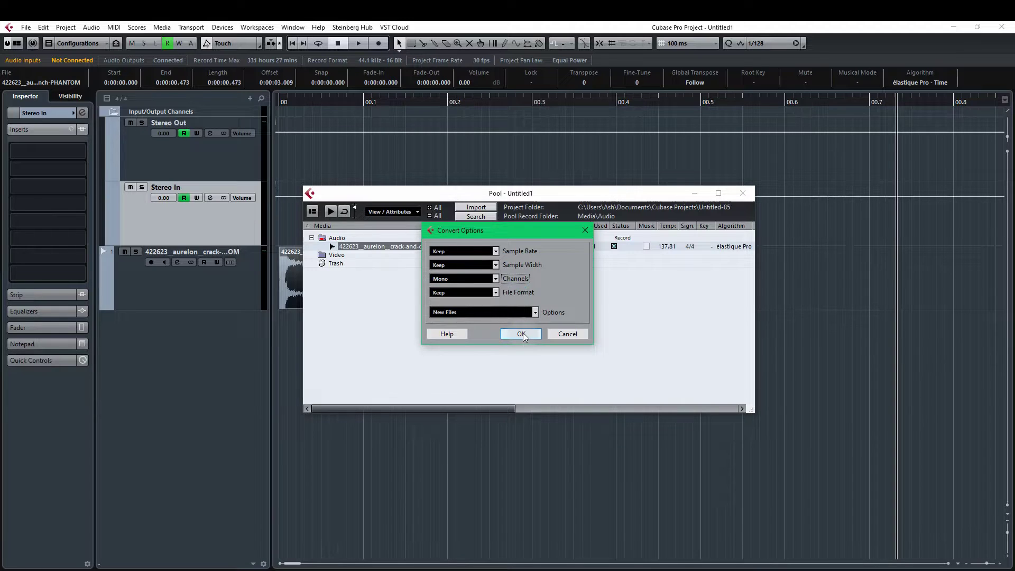
click(522, 332)
click(453, 256)
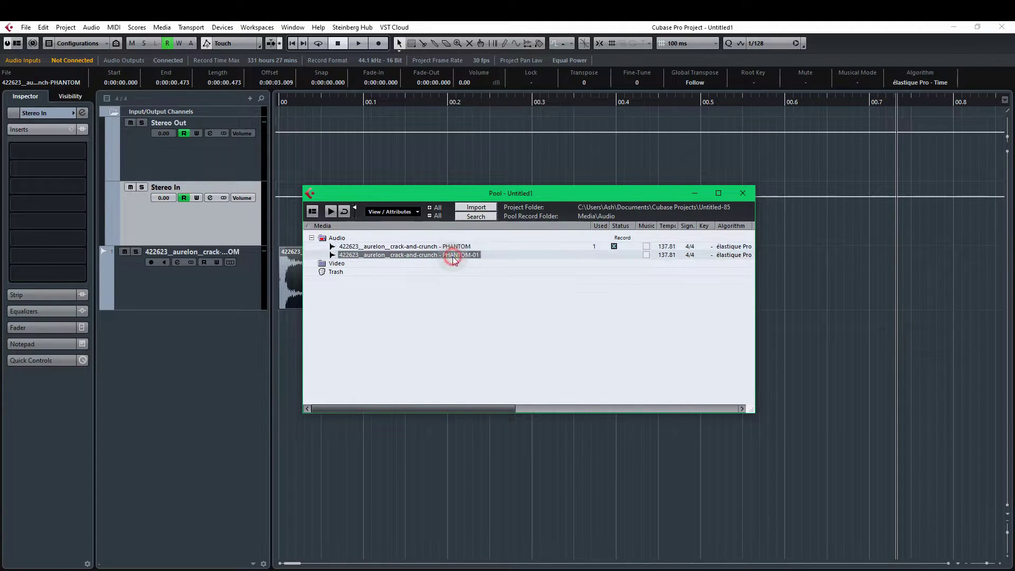
Step: Place the mono PHANTOM-01 file on a new track, split it just before the last hit and delete the earlier part
drag(479, 197, 686, 164)
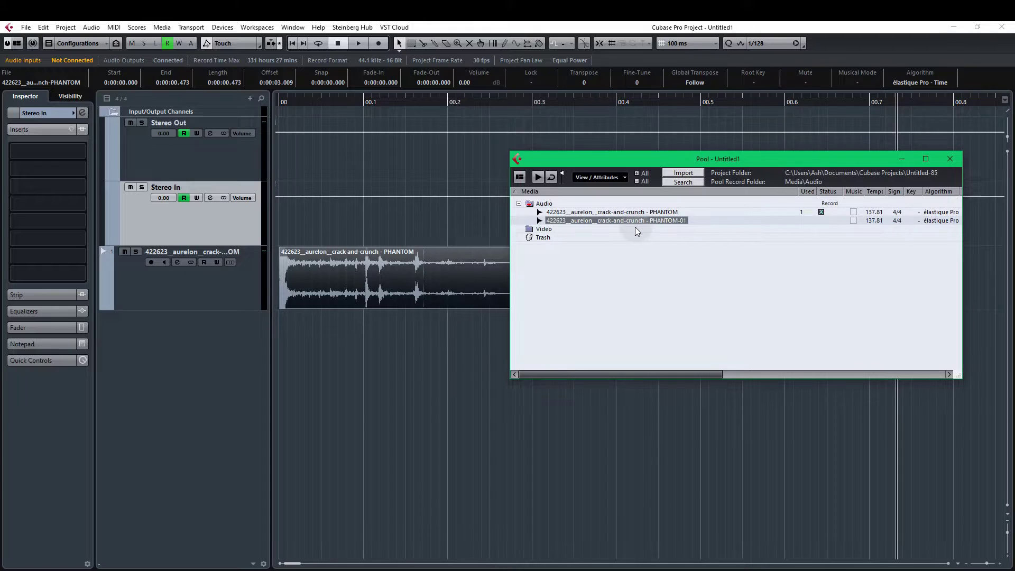
drag(633, 222, 281, 344)
scroll(651, 342, down, 3)
scroll(626, 342, right, 4)
scroll(485, 349, up, 10)
scroll(485, 349, up, 8)
key(3)
click(552, 353)
key(1)
click(508, 355)
key(Delete)
scroll(479, 353, down, 10)
Step: Move the trimmed mono clip to the project start, delete the stereo clip above it and play back the result
drag(479, 353, 277, 362)
scroll(277, 363, up, 3)
click(320, 291)
key(Delete)
key(space)
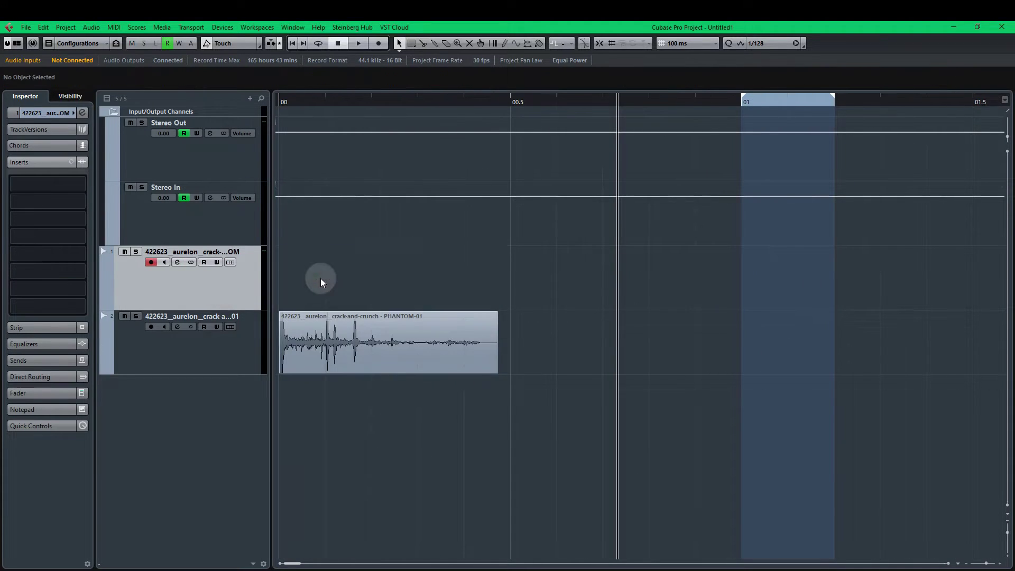
scroll(356, 348, up, 3)
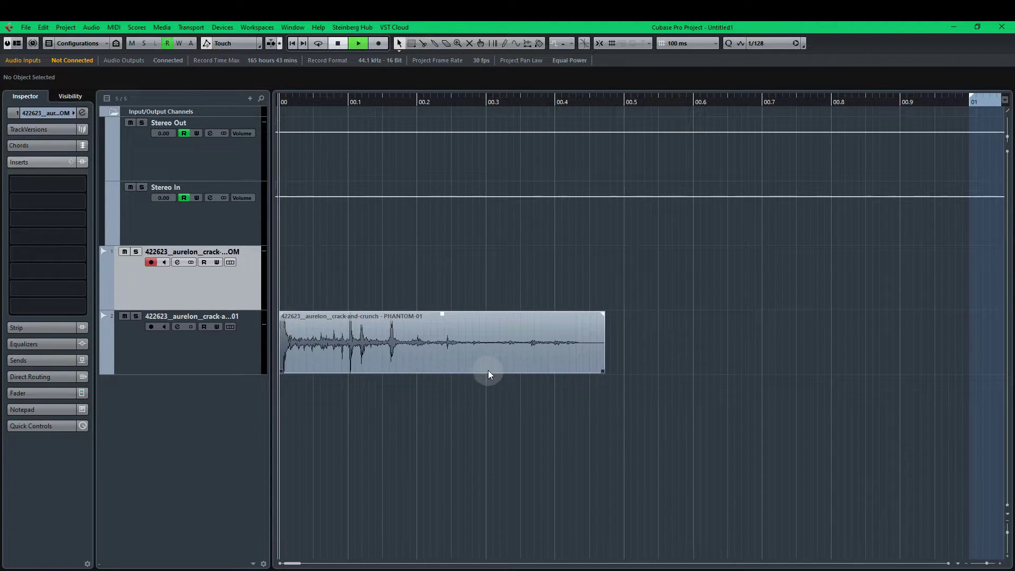
key(space)
Step: Split off the mono clip's quiet tail after about 0.3 seconds, audition it on its own and delete it
drag(510, 103, 485, 103)
key(alt+x)
drag(539, 350, 934, 329)
key(period)
key(space)
key(space)
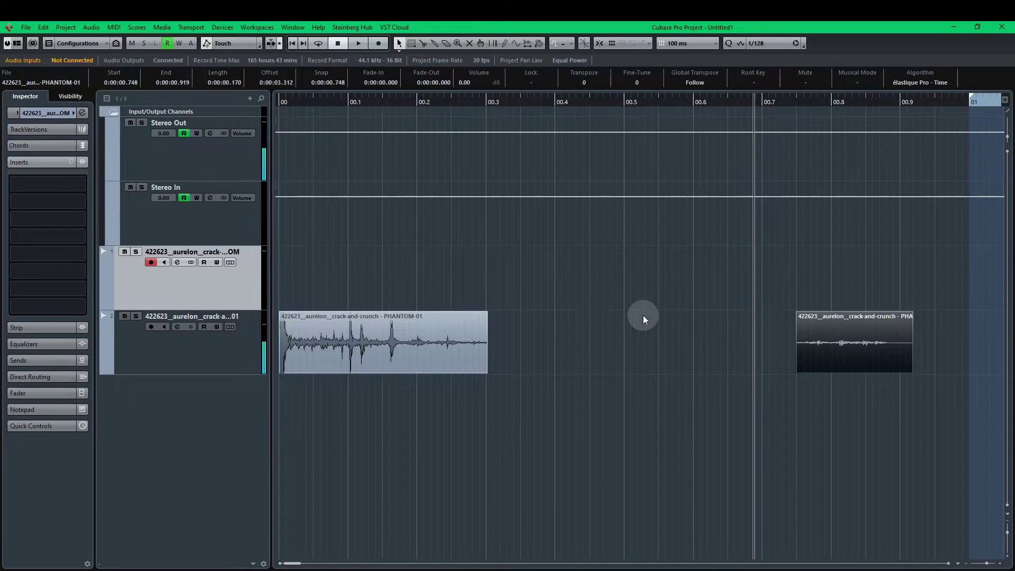
key(Delete)
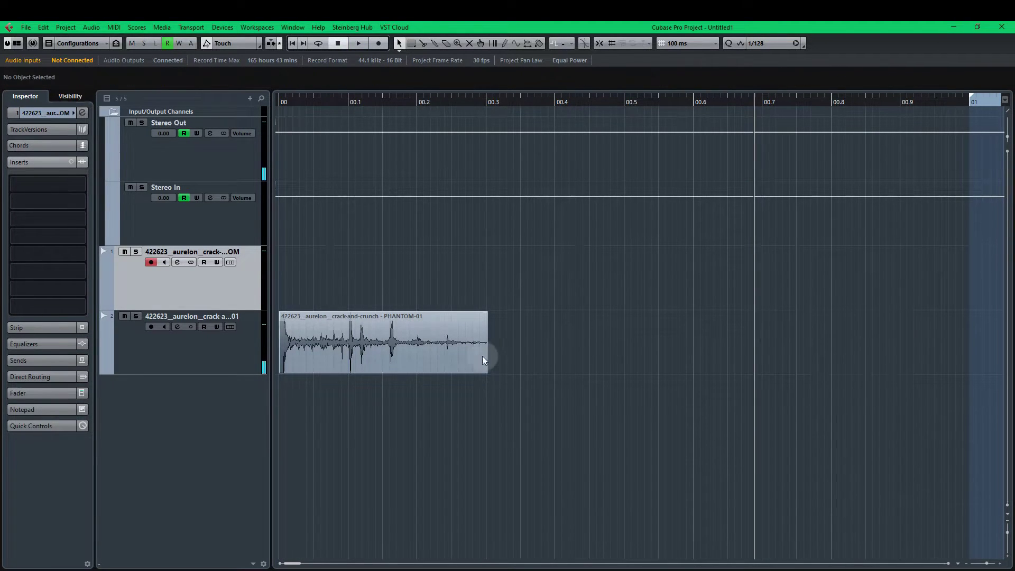
Step: Trim the end of the mono clip to 0.300 seconds
scroll(480, 350, up, 10)
click(552, 362)
scroll(564, 359, up, 5)
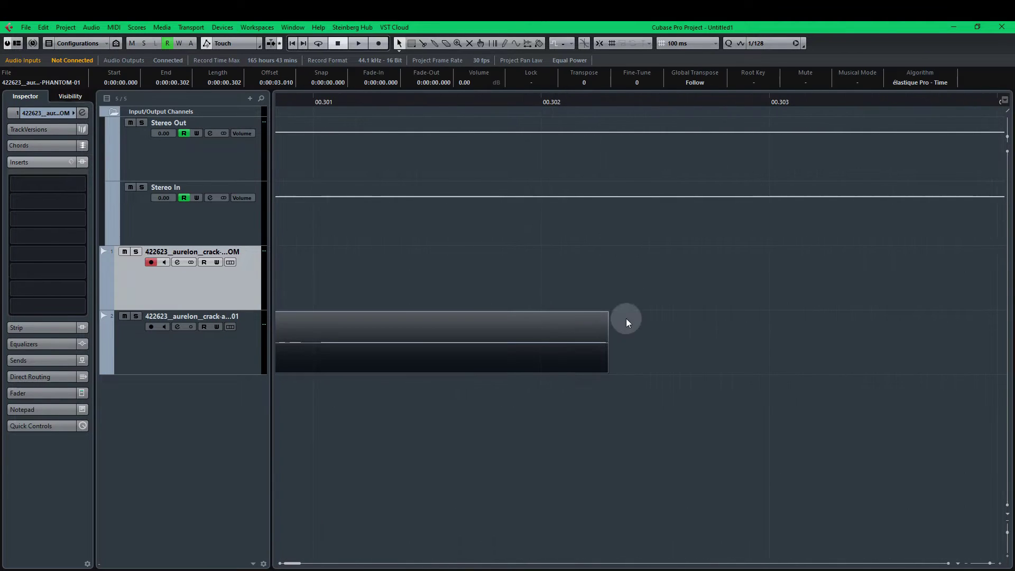
drag(605, 373, 310, 383)
drag(540, 391, 684, 343)
scroll(682, 344, down, 10)
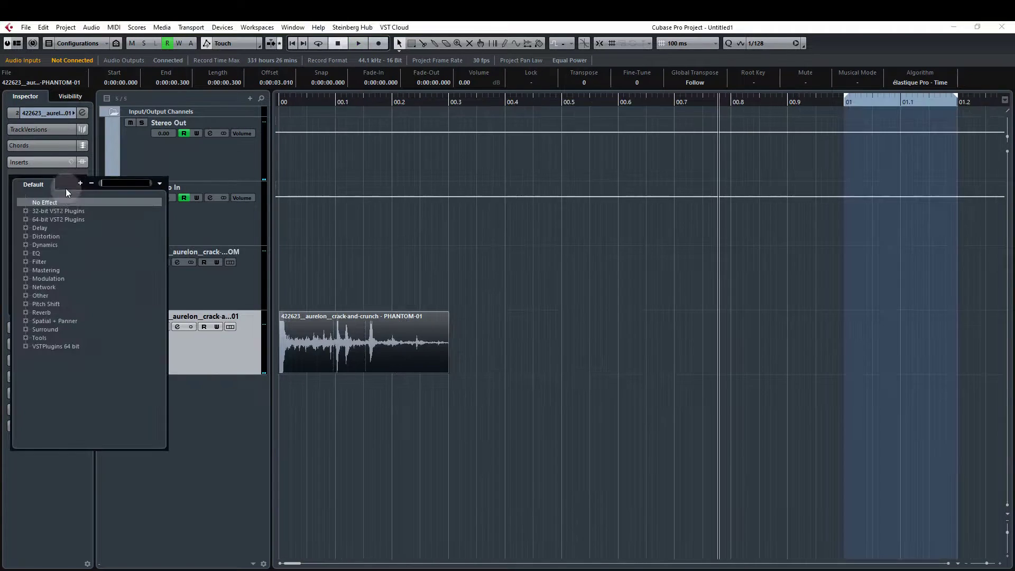
Step: Insert StudioEQ on the mono PHANTOM-01 track with its spectrum display on and play the clip through it
text(eq)
click(56, 269)
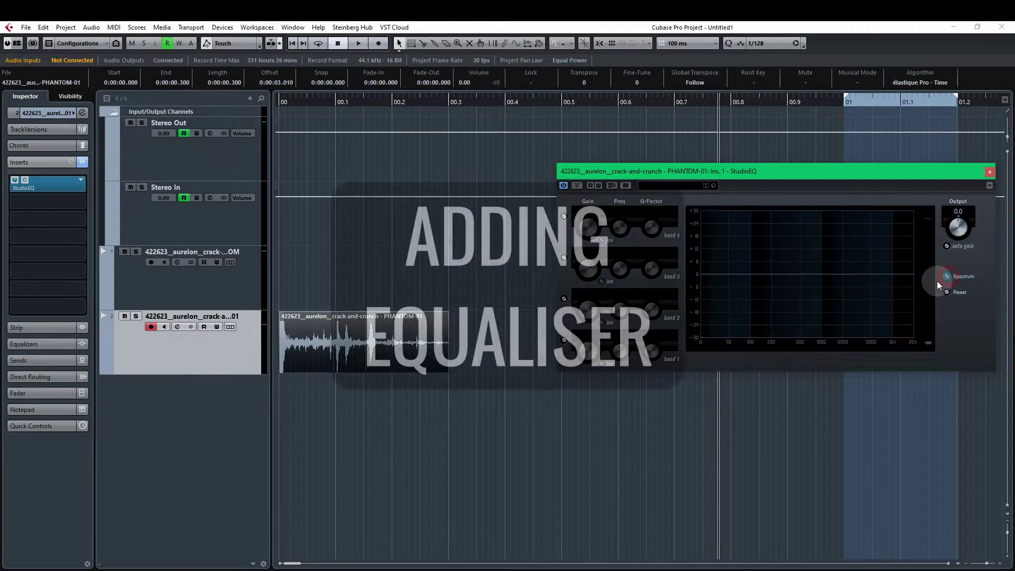
key(space)
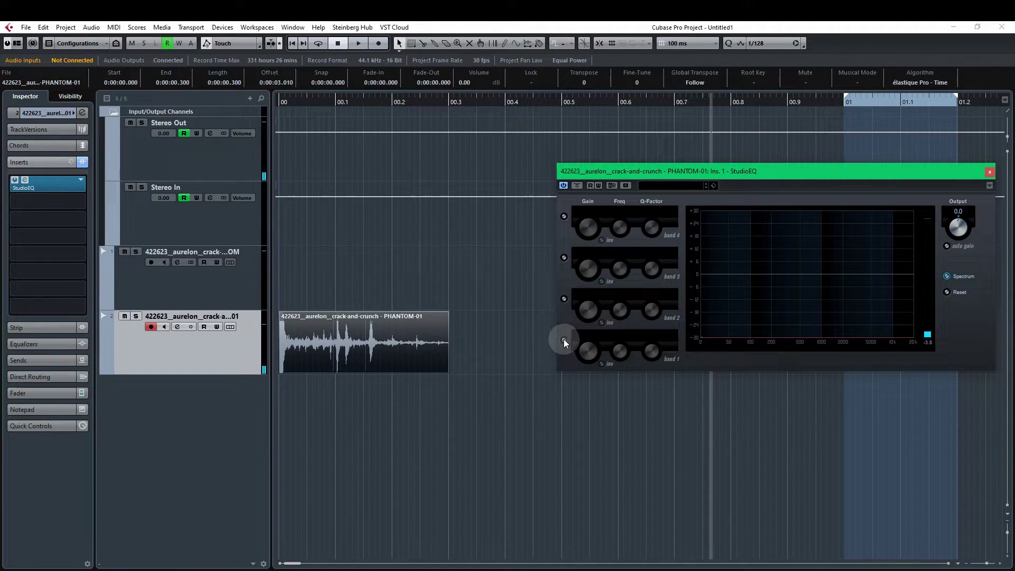
Step: Enable StudioEQ's band 1 and change its filter type to a low cut
click(564, 340)
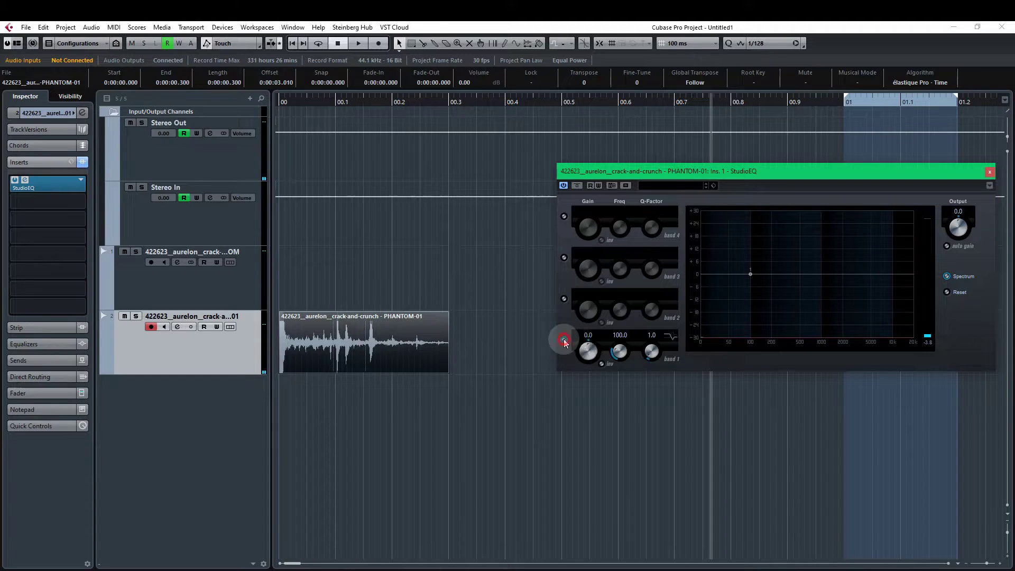
click(670, 336)
click(687, 382)
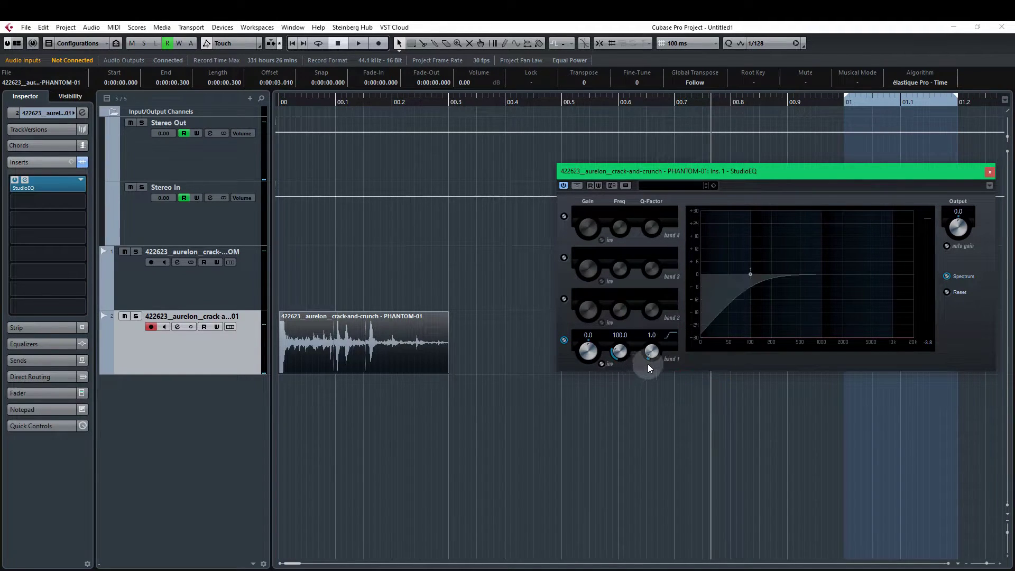
Step: Raise the low cut frequency of StudioEQ's band 1 to 205.6 Hz while auditioning the mono clip
key(space)
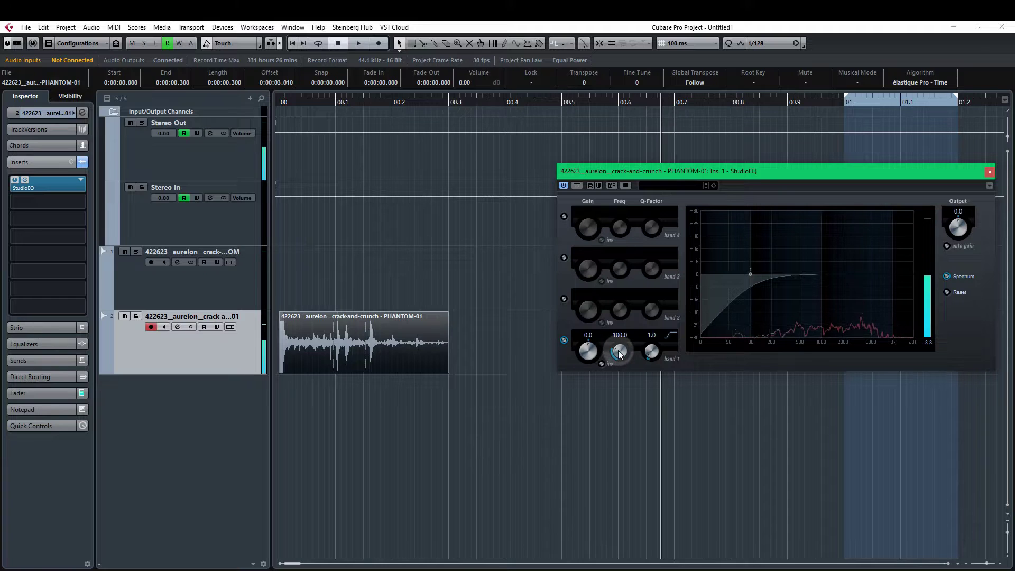
drag(618, 351, 621, 354)
key(space)
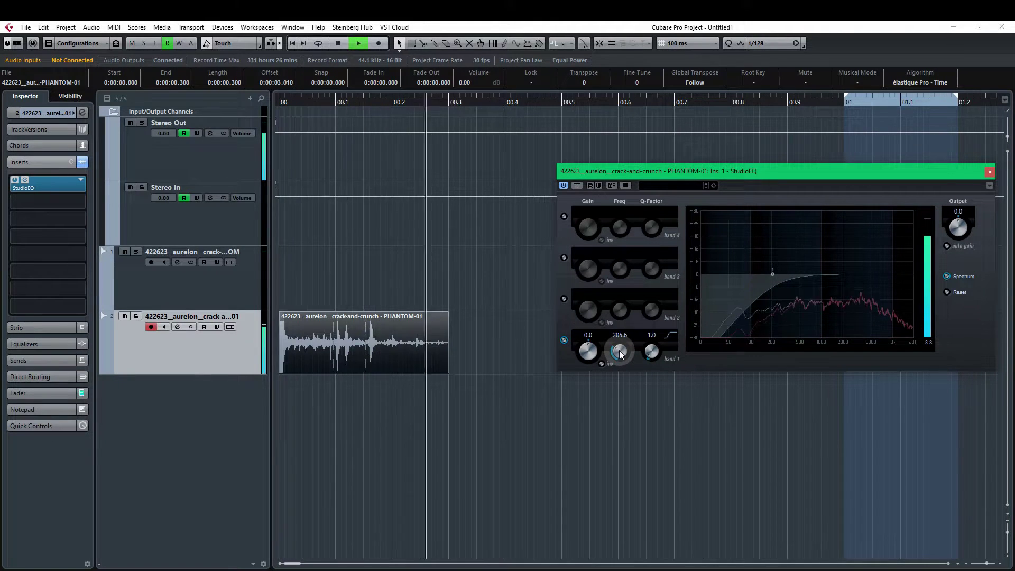
scroll(620, 353, up, 4)
key(space)
key(space)
scroll(621, 354, down, 2)
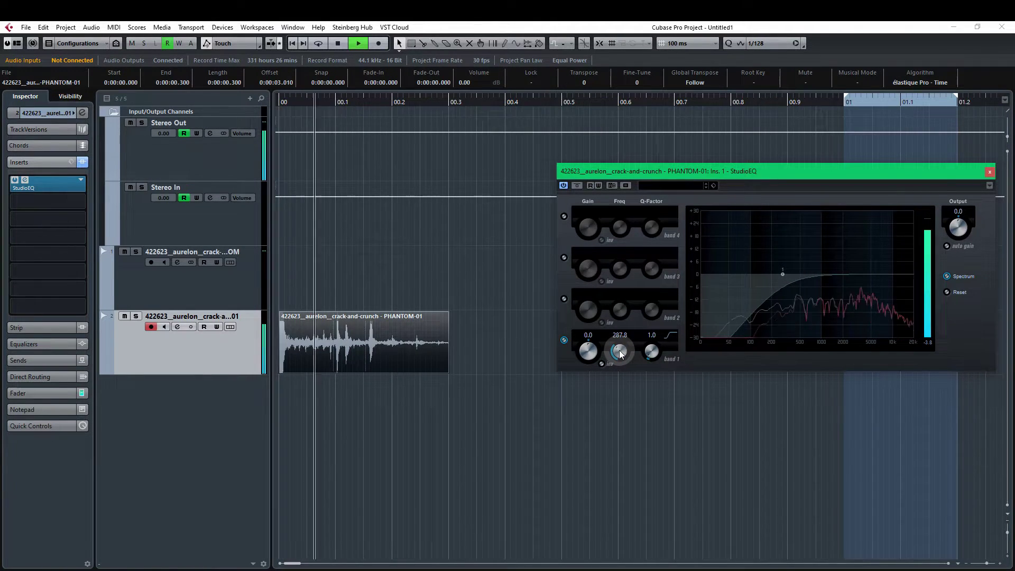
scroll(621, 354, down, 1)
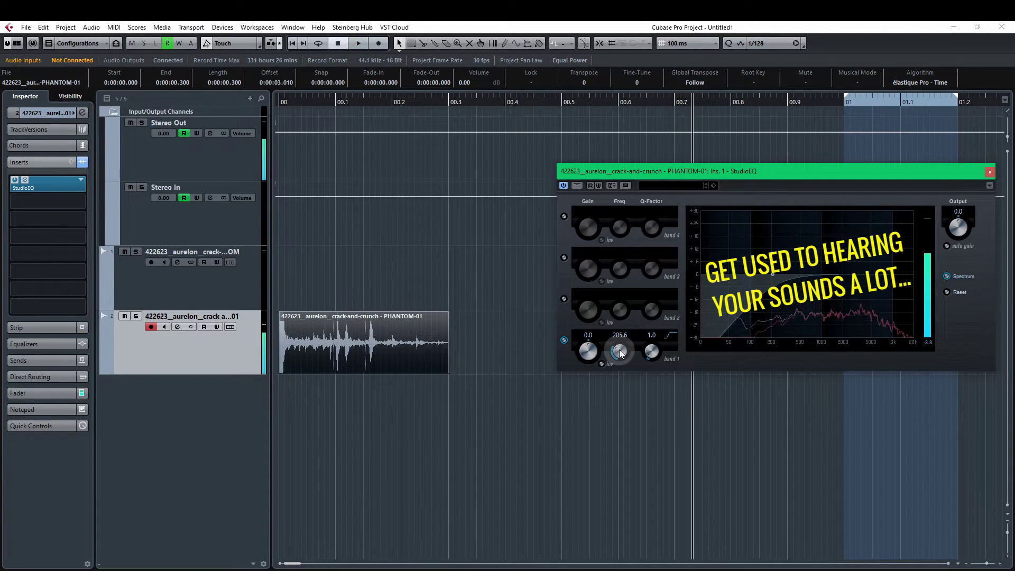
key(space)
Step: Enable StudioEQ's band 4 with a -3.8 dB gain at 1474 Hz, listen to the clip and close the equalizer
click(563, 215)
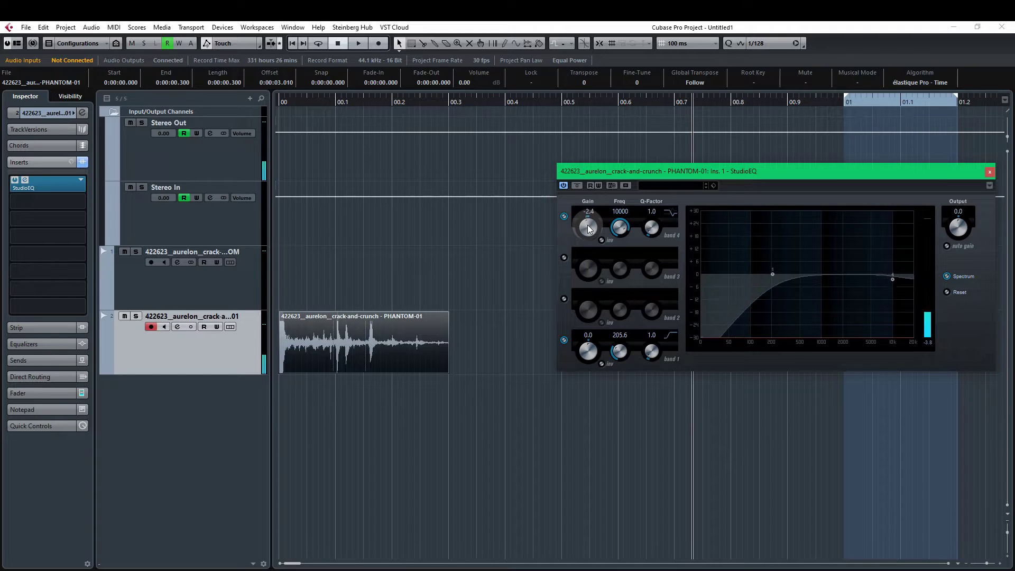
scroll(588, 227, up, 1)
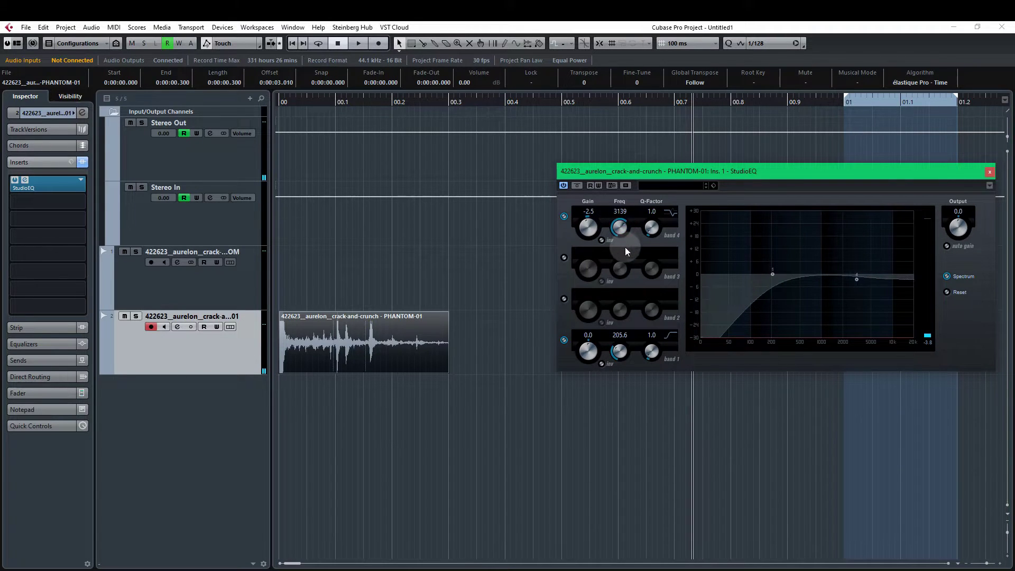
drag(625, 247, 589, 230)
key(space)
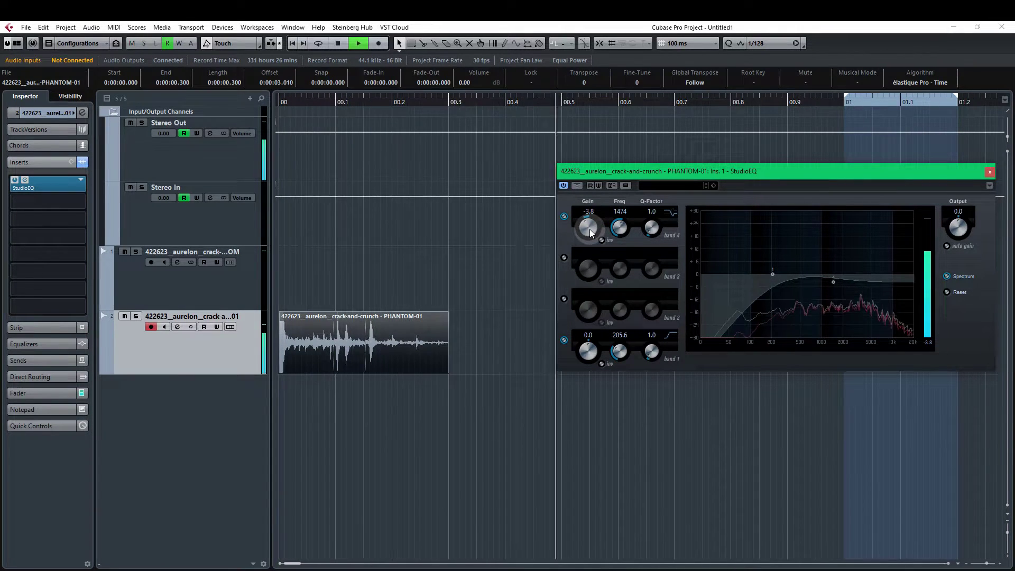
click(632, 303)
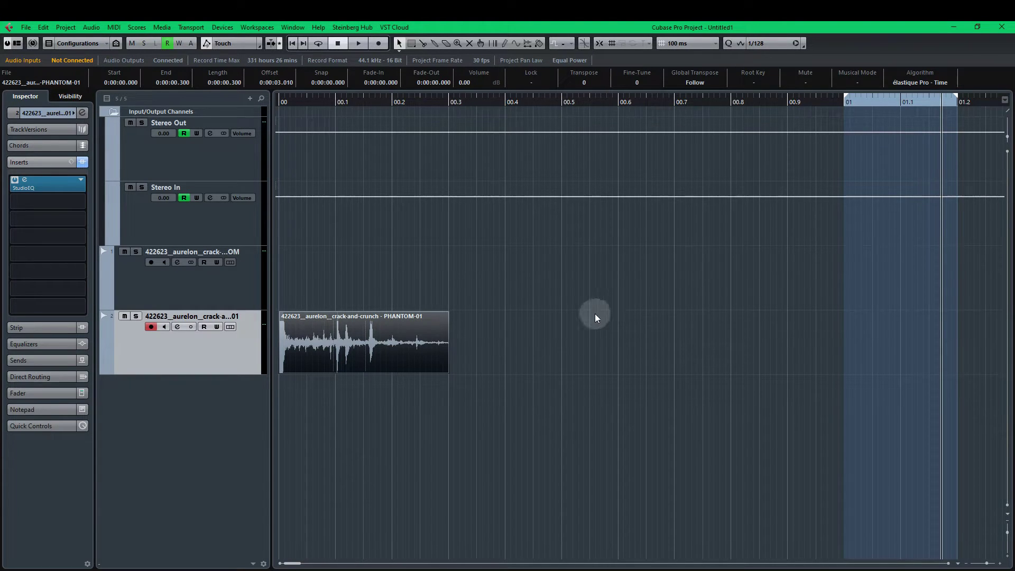
Step: Set the left and right locators to the start and end of the trimmed mono clip
click(442, 329)
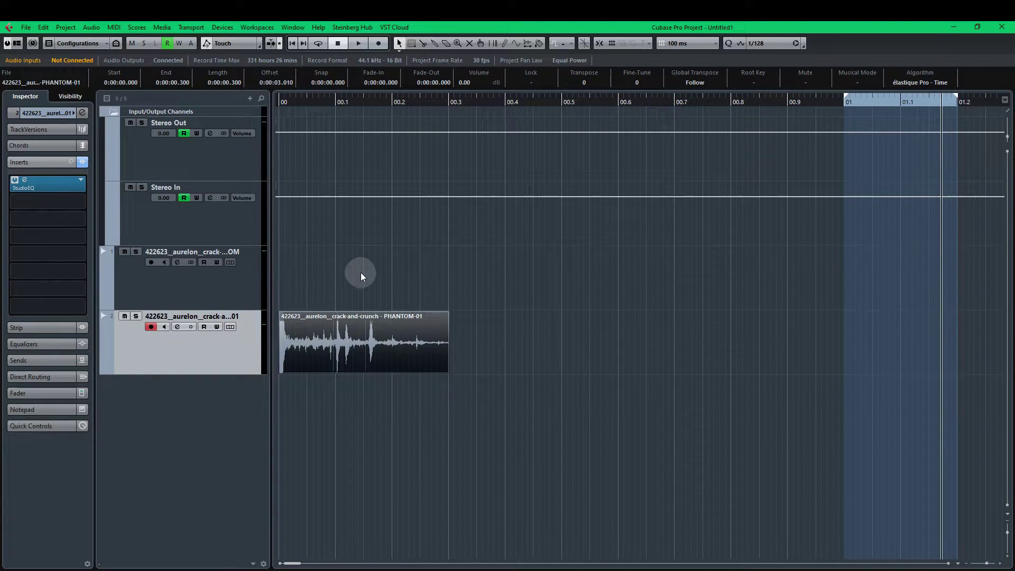
key(p)
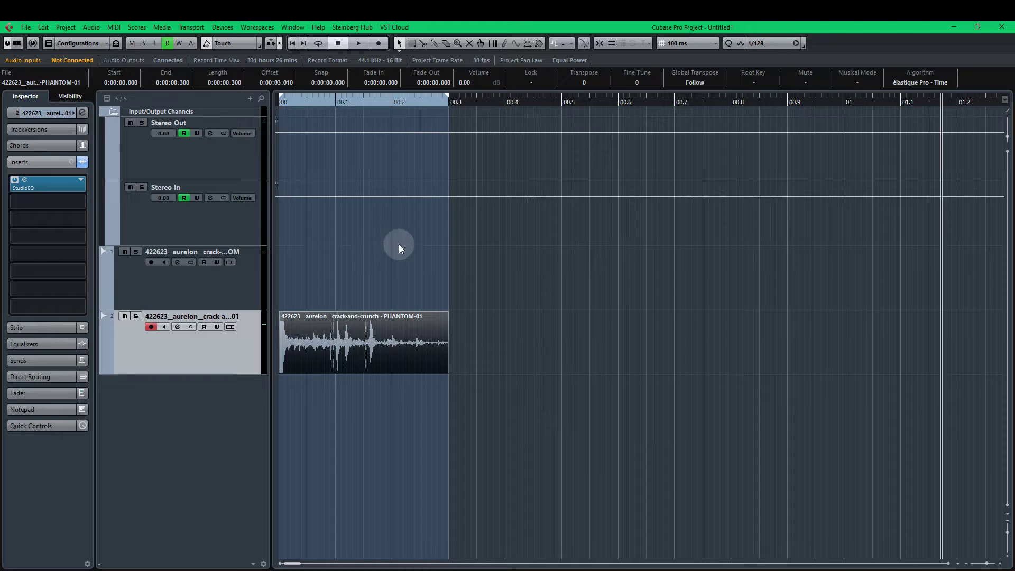
click(383, 341)
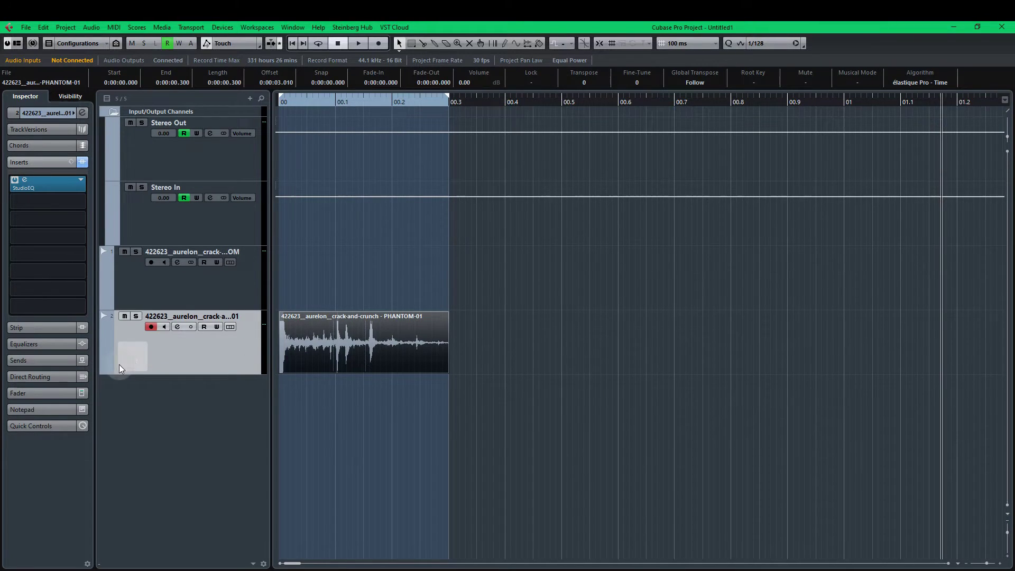
Step: Automate the mono track's volume with a curved fade to silence from about 0.285 s to 0.299 s, and play the result
click(104, 369)
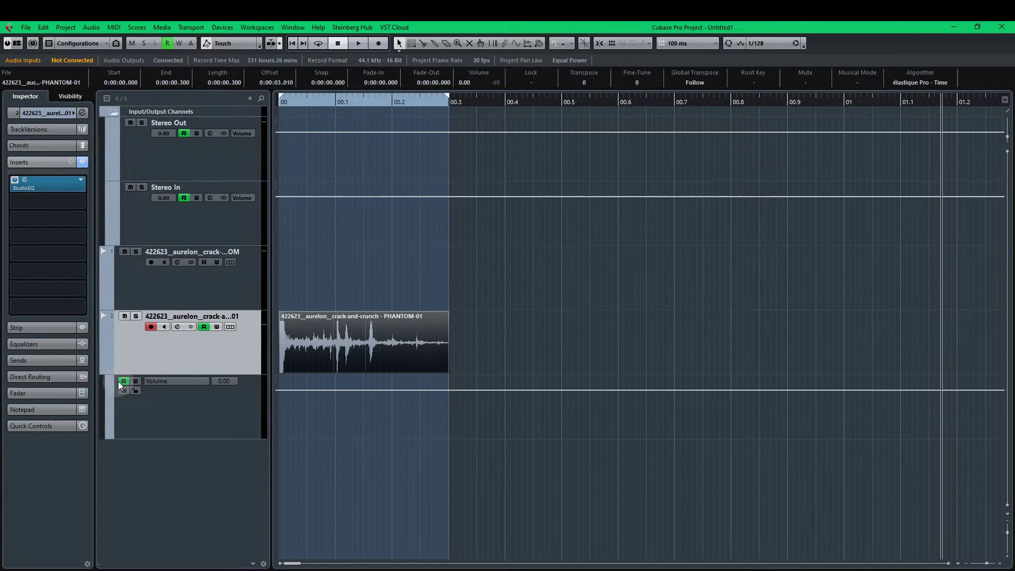
click(124, 383)
scroll(499, 404, up, 10)
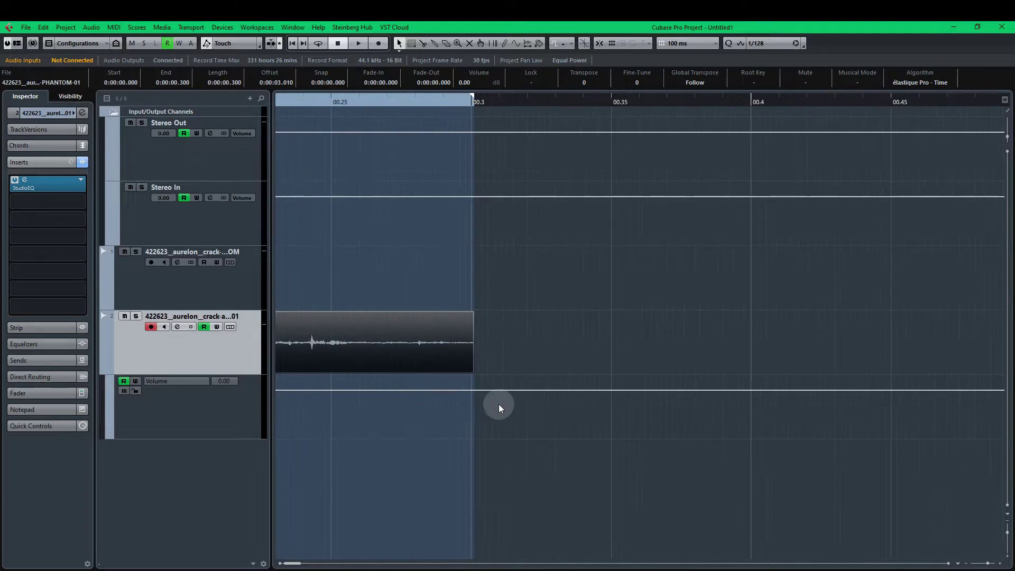
drag(383, 395, 526, 413)
click(454, 389)
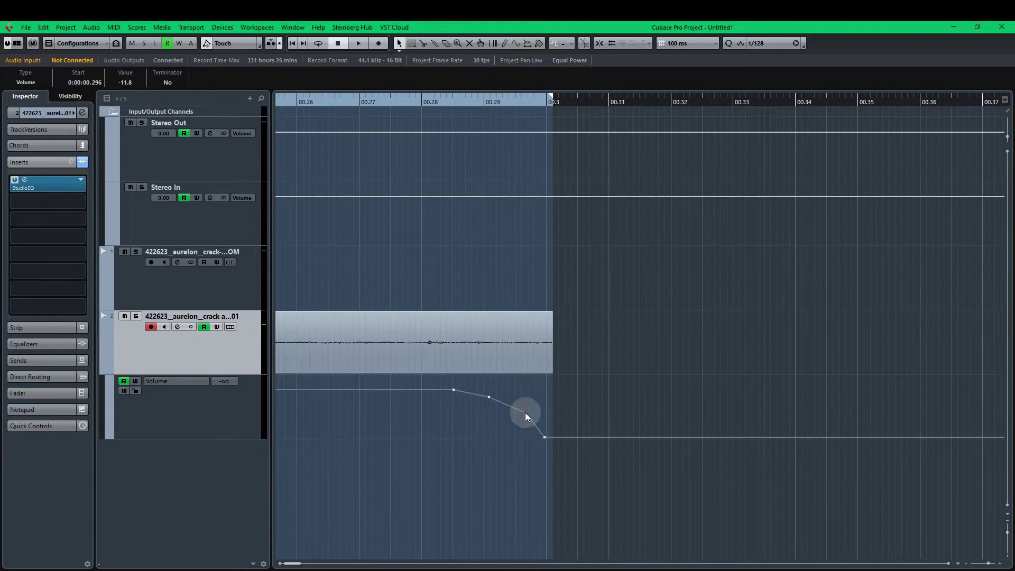
click(455, 417)
scroll(382, 408, down, 2)
scroll(542, 421, left, 2)
scroll(477, 424, down, 2)
scroll(673, 425, left, 1)
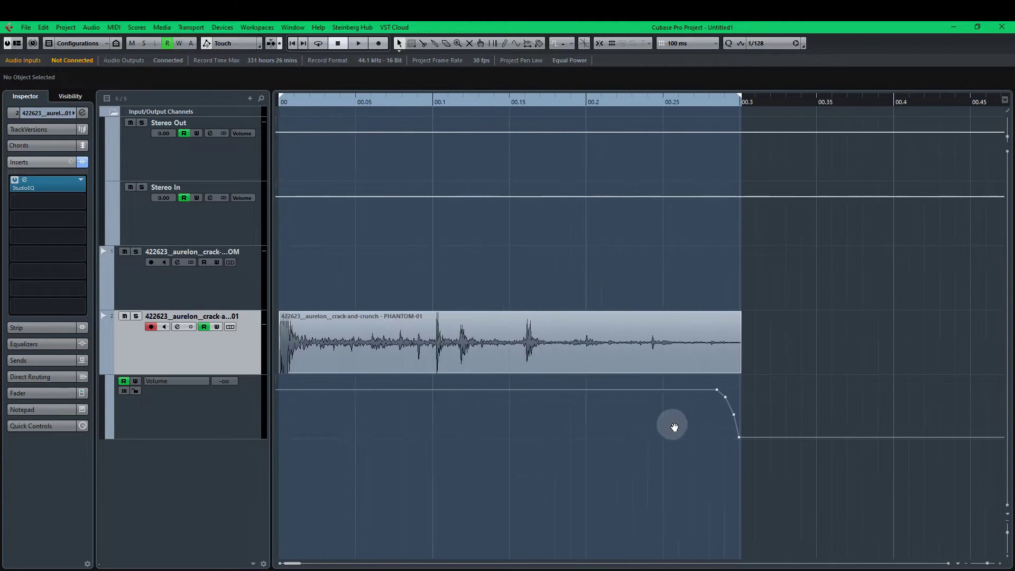
key(space)
scroll(444, 401, down, 2)
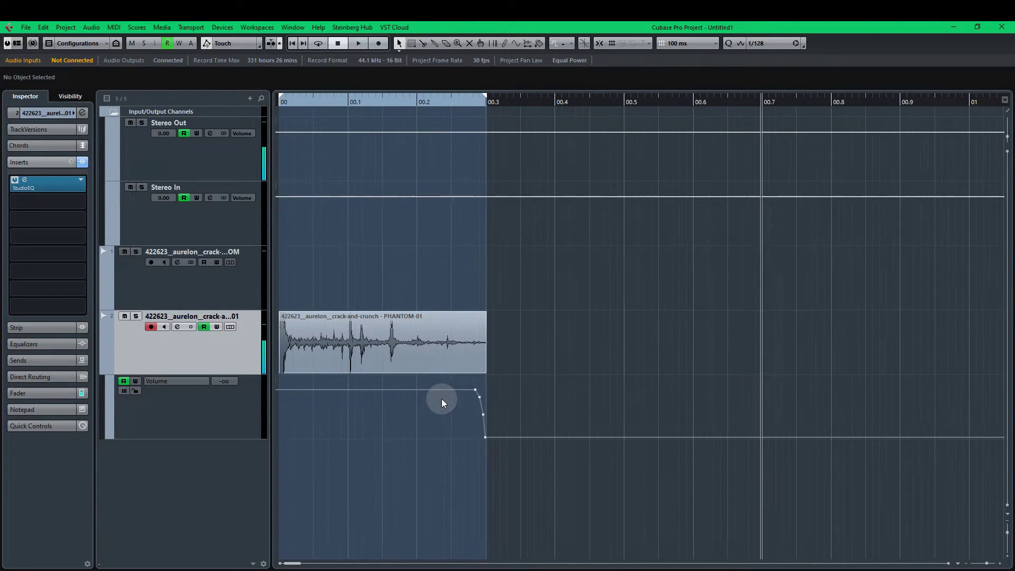
Step: Export the located range as a mono 44.100 kHz, 16 Bit Wave file named Alien_Phantom
key(ctrl+shift+e)
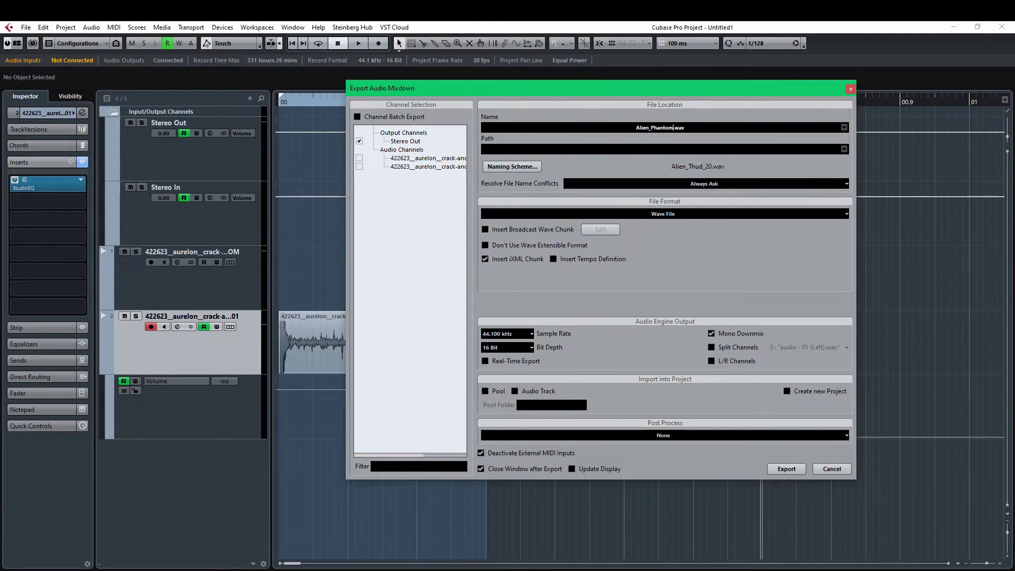
click(844, 149)
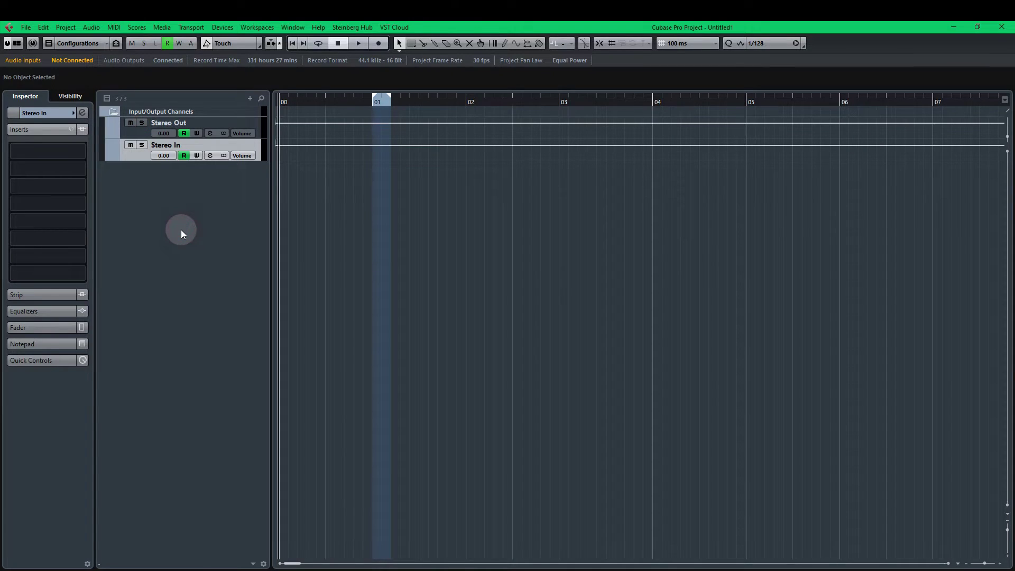
Step: Import the 410752 fax-de-pharmacie and 232728 printer recordings from the Raw Audio folder onto separate tracks at the project start
key(alt+Tab)
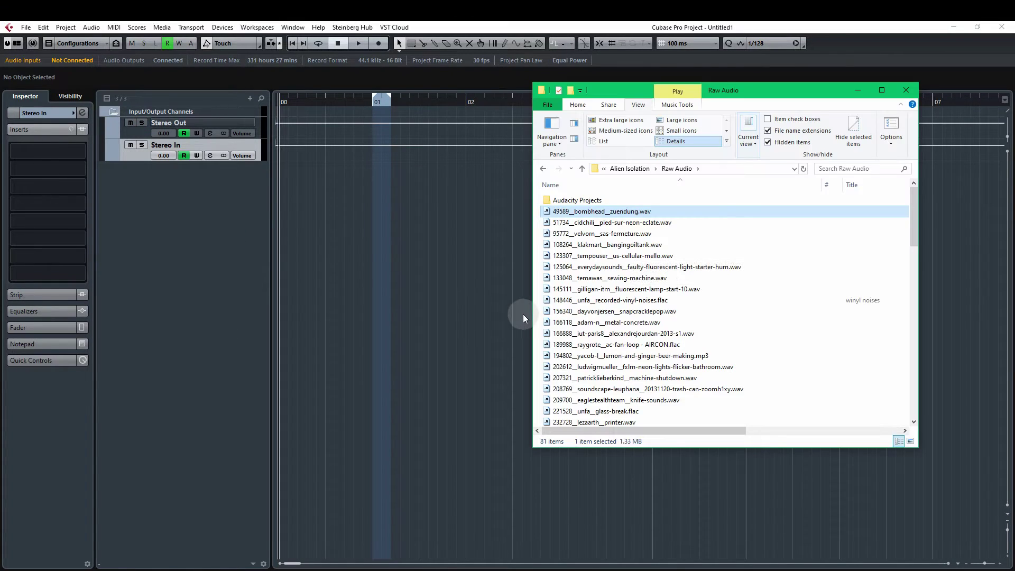
scroll(646, 246, down, 17)
click(646, 242)
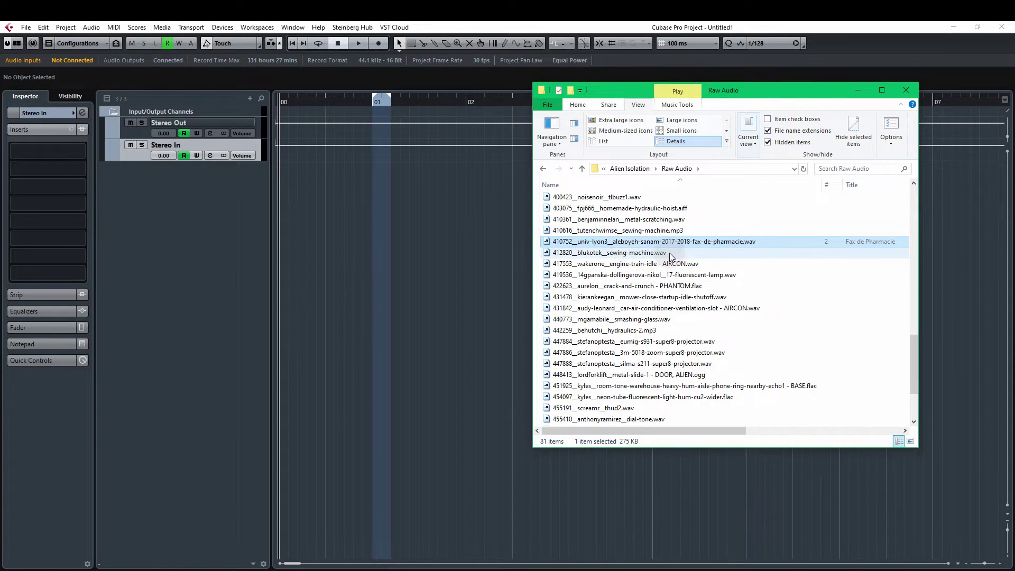
mouse_move(706, 244)
mouse_down()
mouse_move(332, 212)
mouse_move(277, 186)
mouse_up()
scroll(616, 254, up, 8)
click(616, 253)
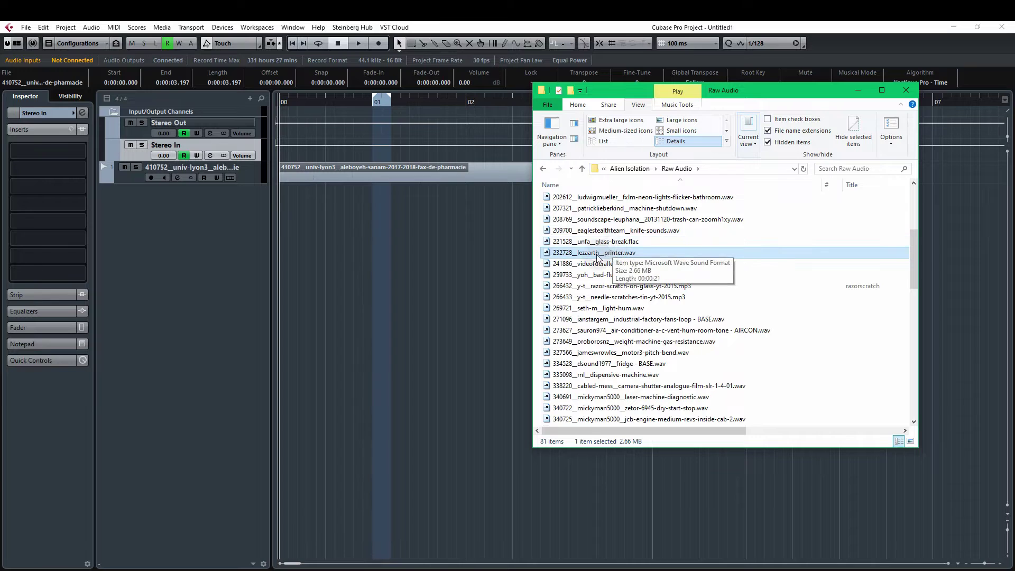
drag(627, 257, 278, 190)
Step: Solo the fax-de-pharmacie track and listen to its recording
click(228, 334)
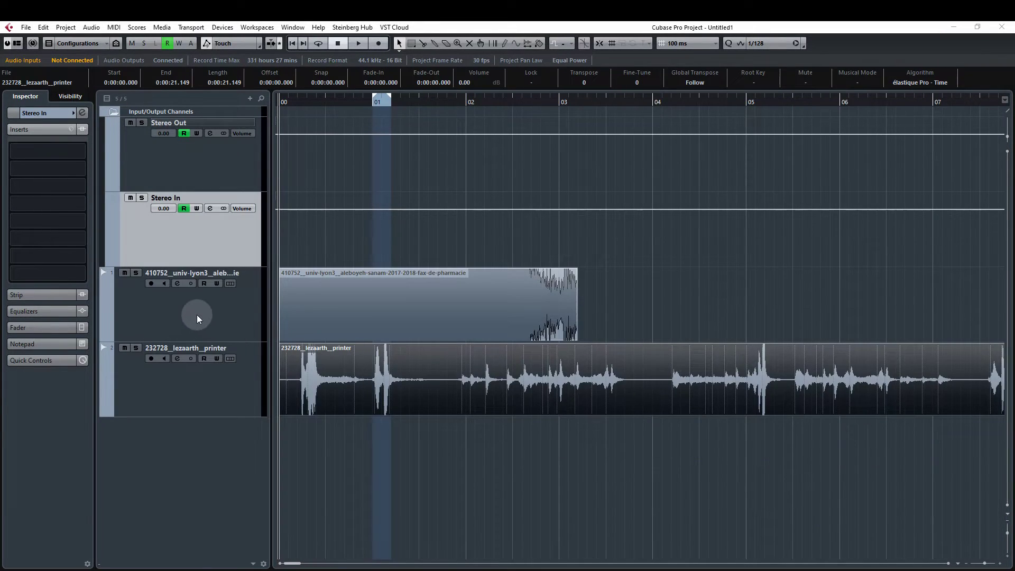
key(s)
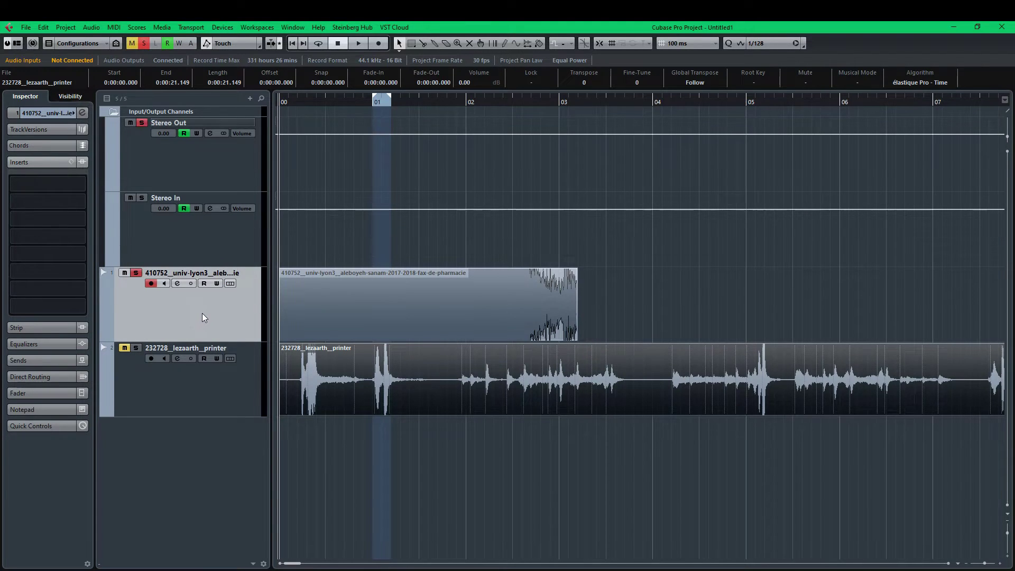
key(space)
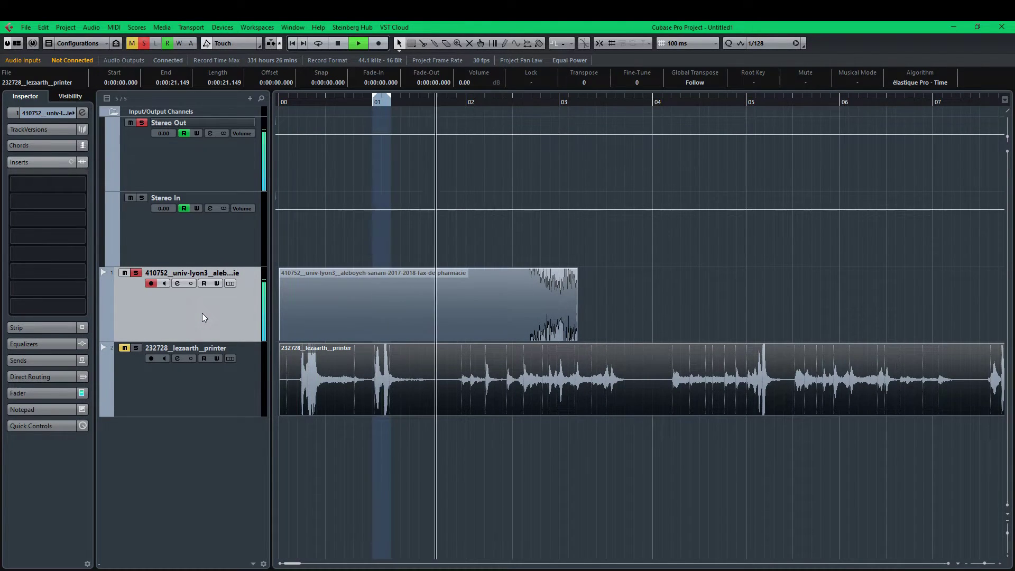
key(space)
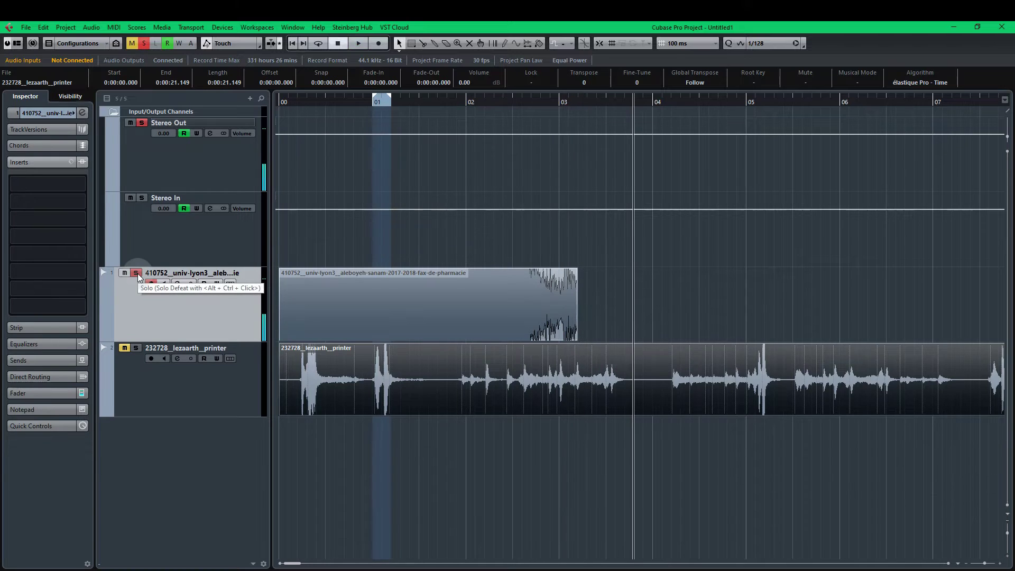
Step: Solo the printer track instead and listen to its recording from the project start
click(135, 273)
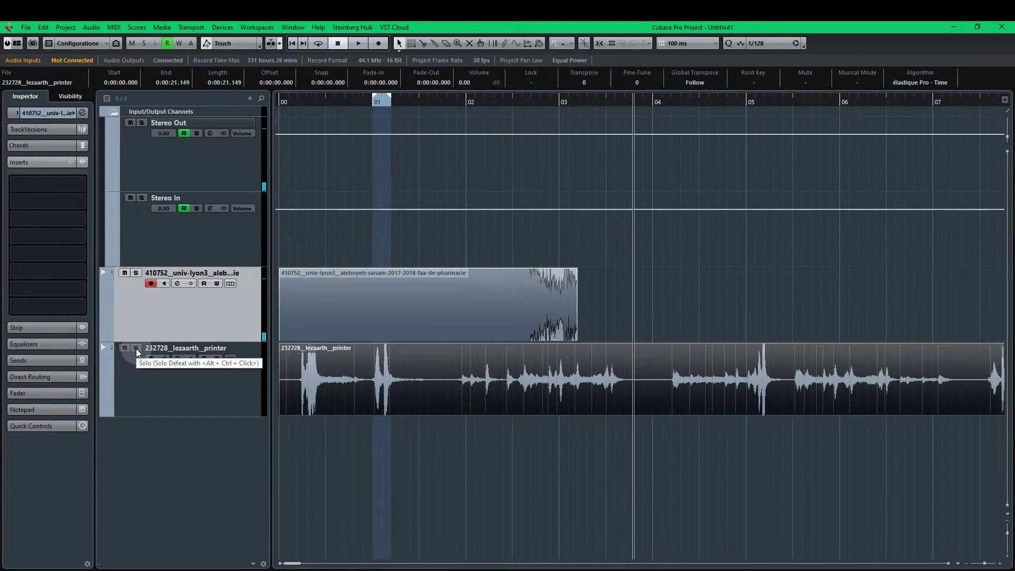
click(136, 348)
key(Home)
key(space)
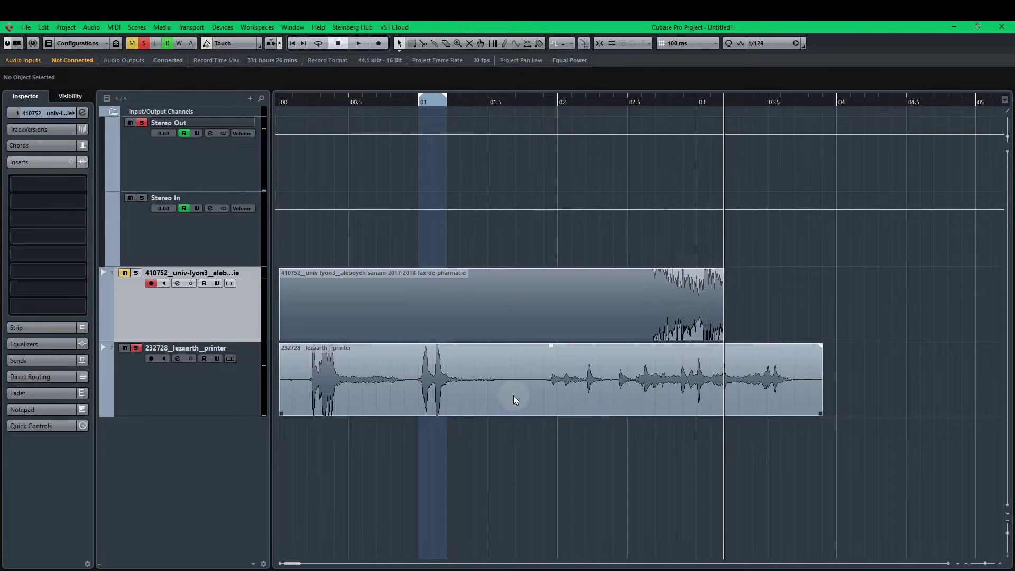
Step: Cut the printer clip's quiet piece from about 1.6 to 1.8 s and space the remaining parts, the second starting at 3.708 s
alt+click(516, 400)
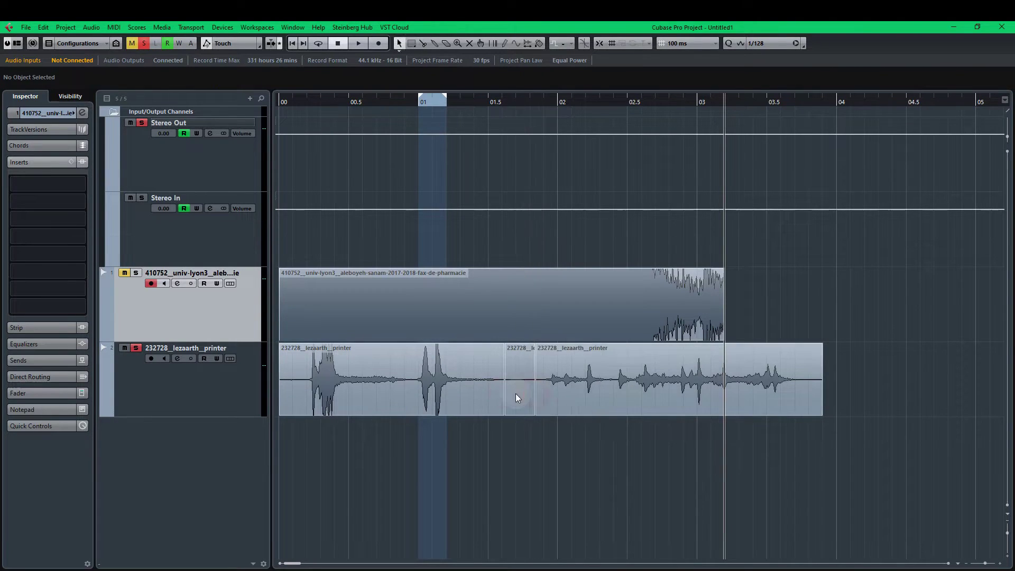
click(517, 397)
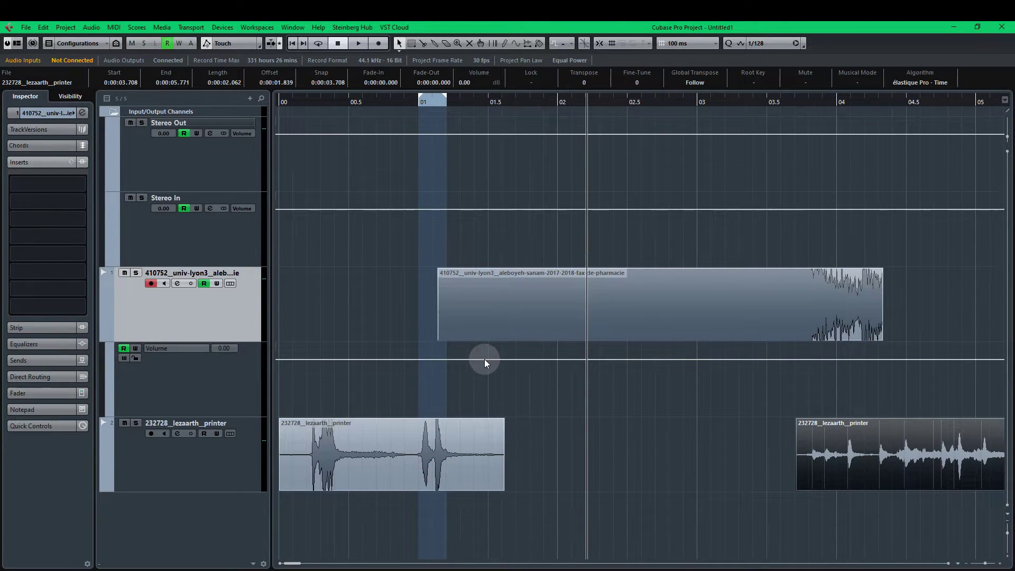
Step: Add volume automation points on the fax track at 1.513 s and 3.742 s and lower both to -3.95 dB
click(485, 359)
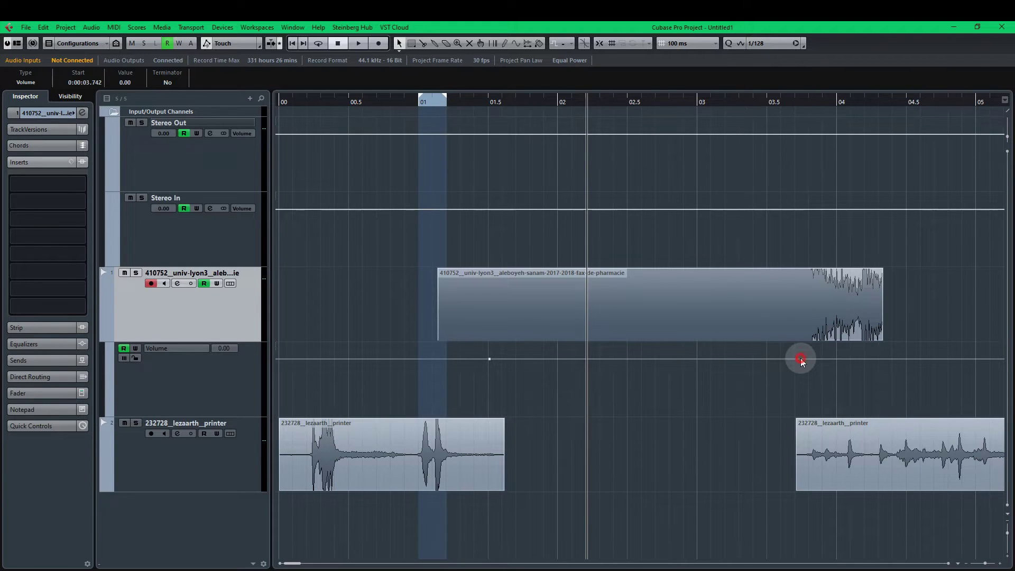
key(ctrl+a)
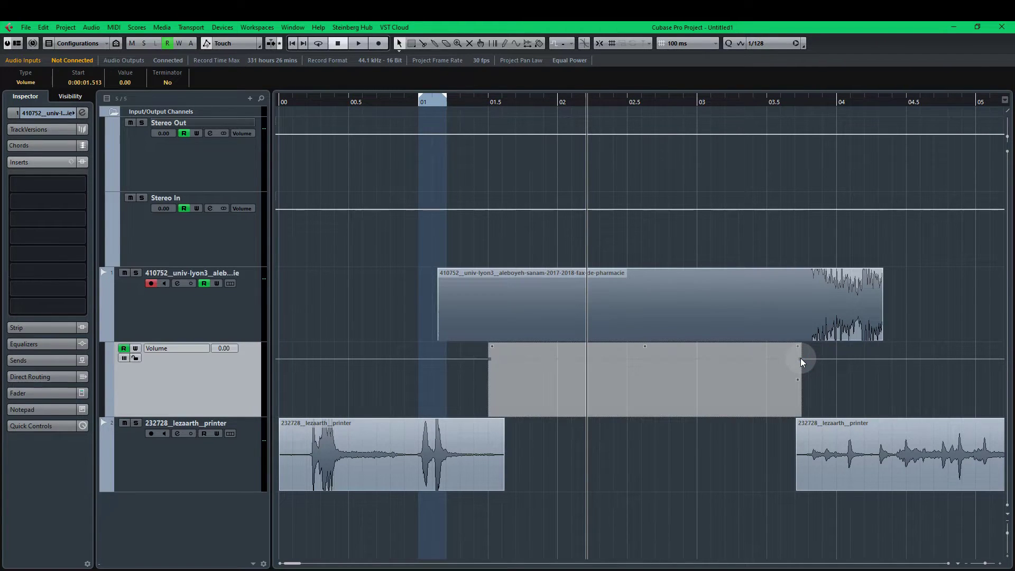
click(438, 380)
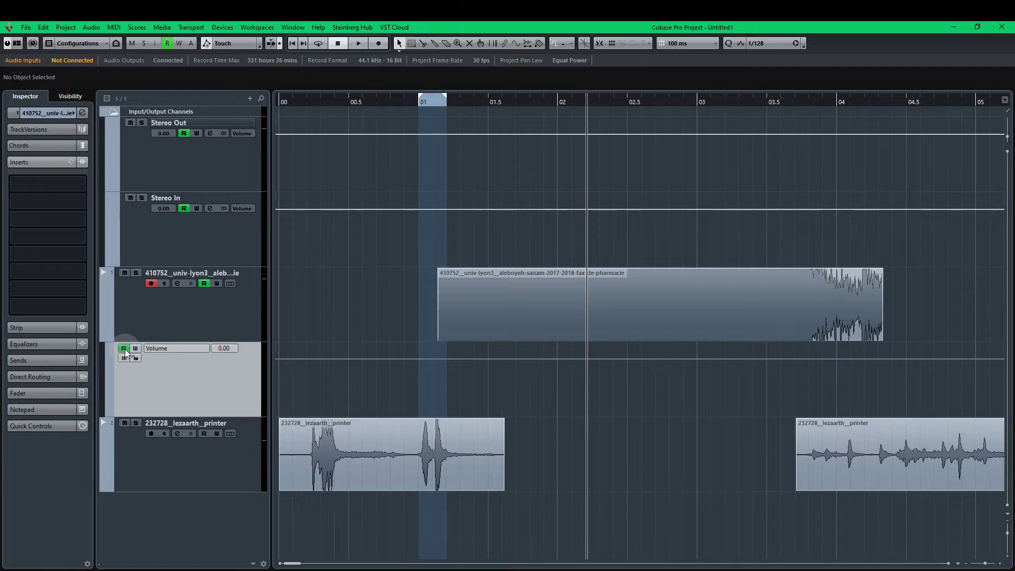
drag(512, 359, 565, 360)
key(ctrl+z)
drag(474, 350, 840, 370)
scroll(125, 84, down, 10)
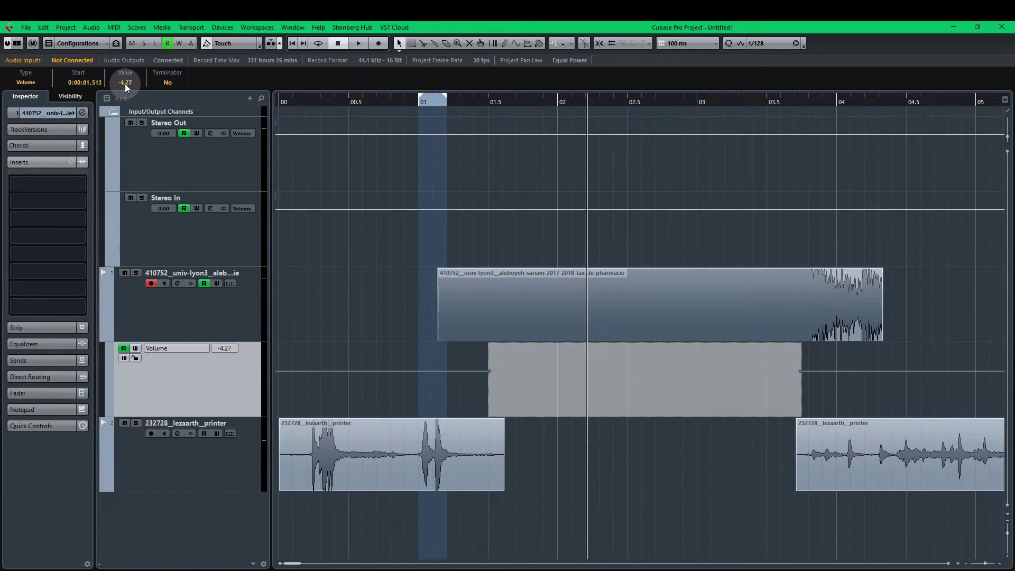
click(332, 273)
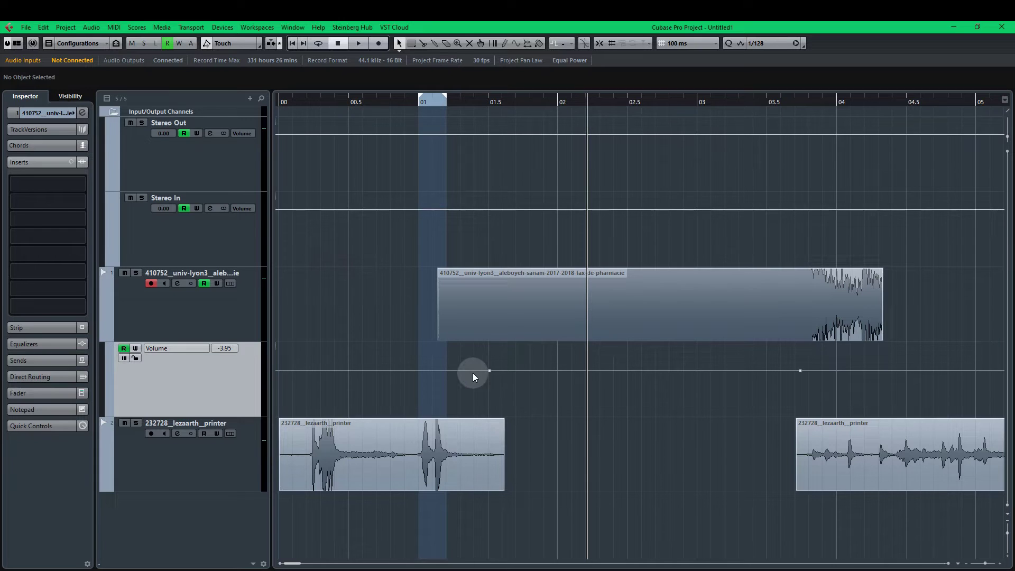
Step: Shape curved volume fades on the fax track, in from about 1.2 s and out to silence at about 4.05 s, and play them
mouse_move(471, 372)
mouse_down()
mouse_move(449, 429)
mouse_move(456, 381)
mouse_move(470, 373)
mouse_up()
drag(850, 370, 843, 420)
drag(822, 393, 817, 376)
drag(832, 398, 832, 390)
key(KP_Decimal)
key(space)
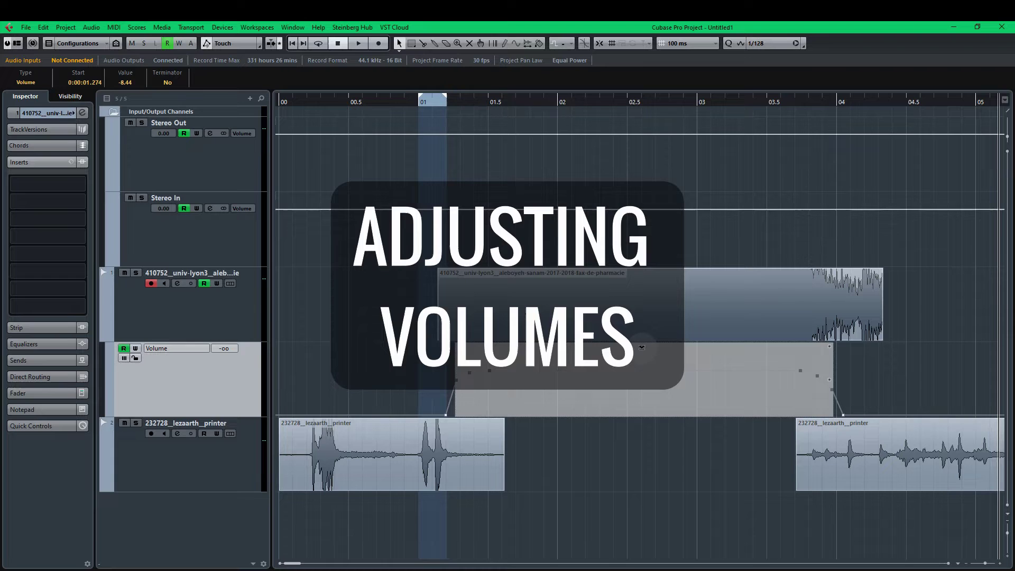
Step: Lower the fax track's volume plateau to -8.10 dB and adjust the fade-in and fade-out points to smooth both curves
drag(433, 366, 499, 403)
drag(470, 381, 464, 381)
drag(788, 364, 841, 402)
drag(800, 379, 807, 379)
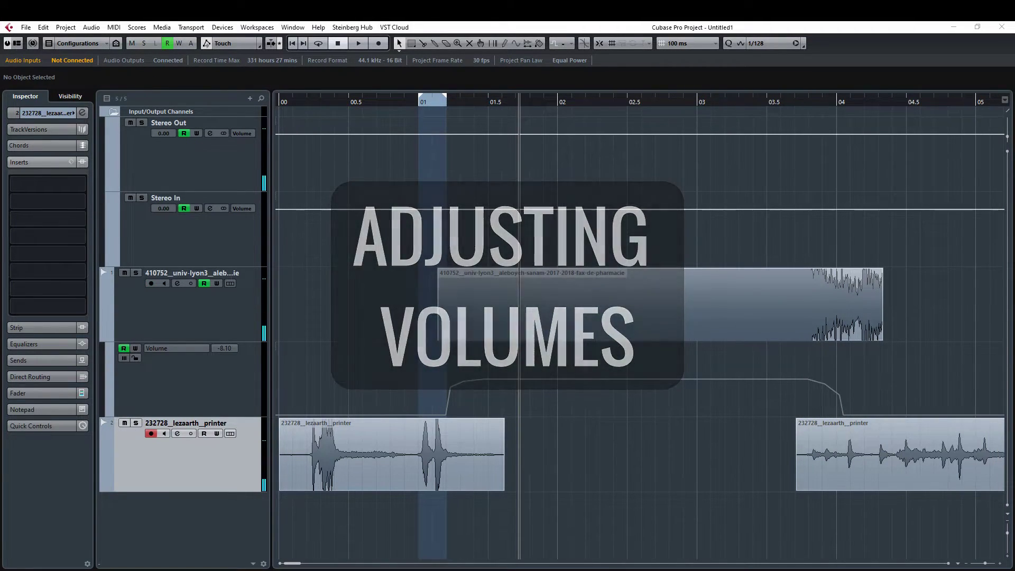
Step: Play the soloed printer track with the mixer open to check its level
click(320, 444)
click(345, 362)
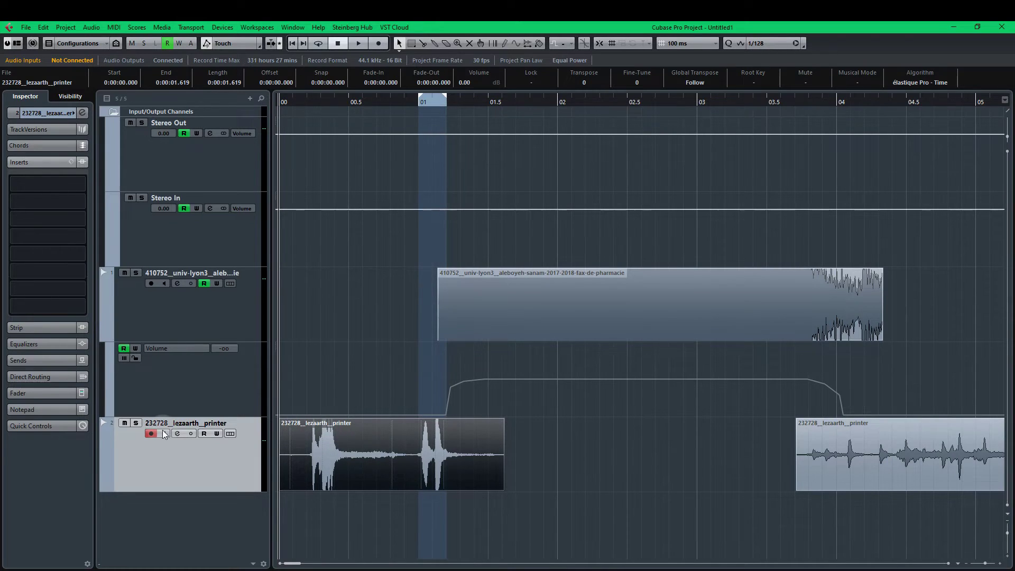
key(F3)
key(space)
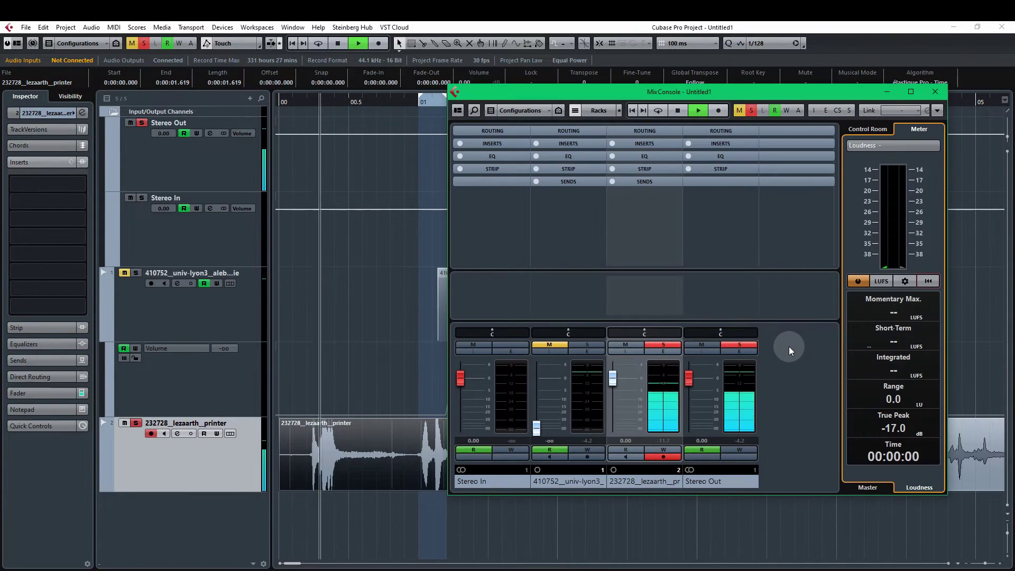
key(space)
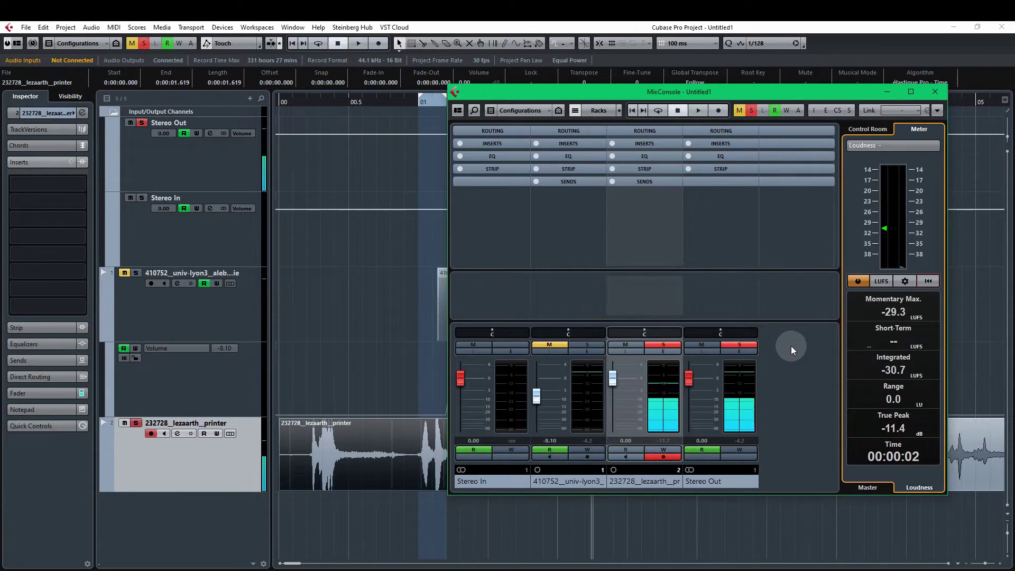
Step: Insert a Limiter as the first effect on the printer track and raise its input gain
click(53, 184)
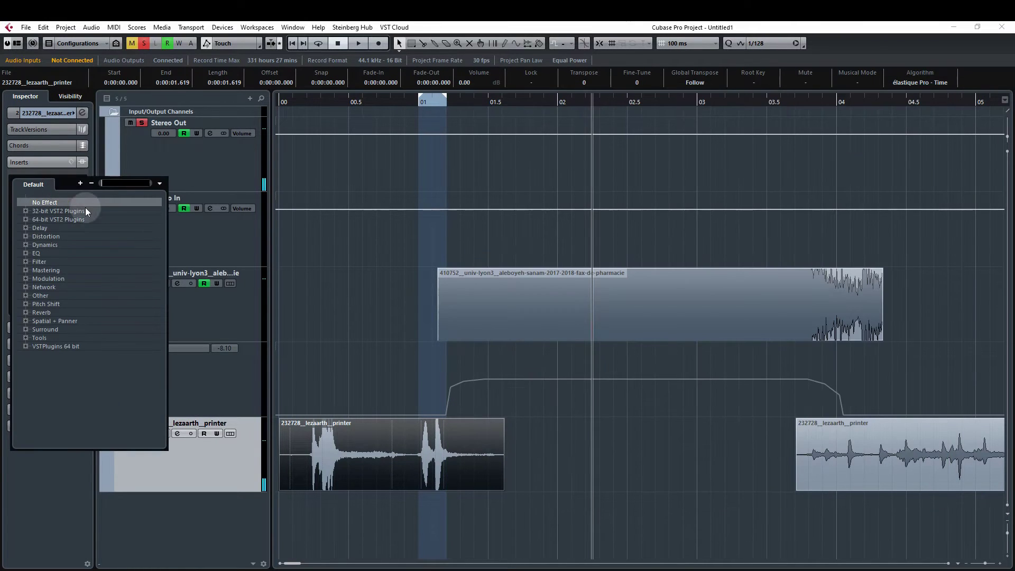
text(limi)
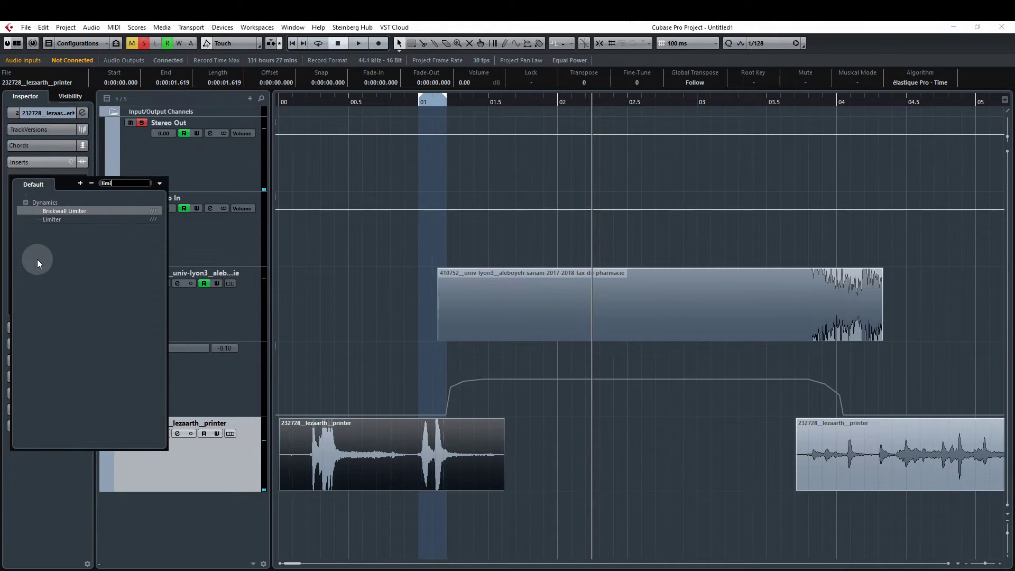
double_click(52, 219)
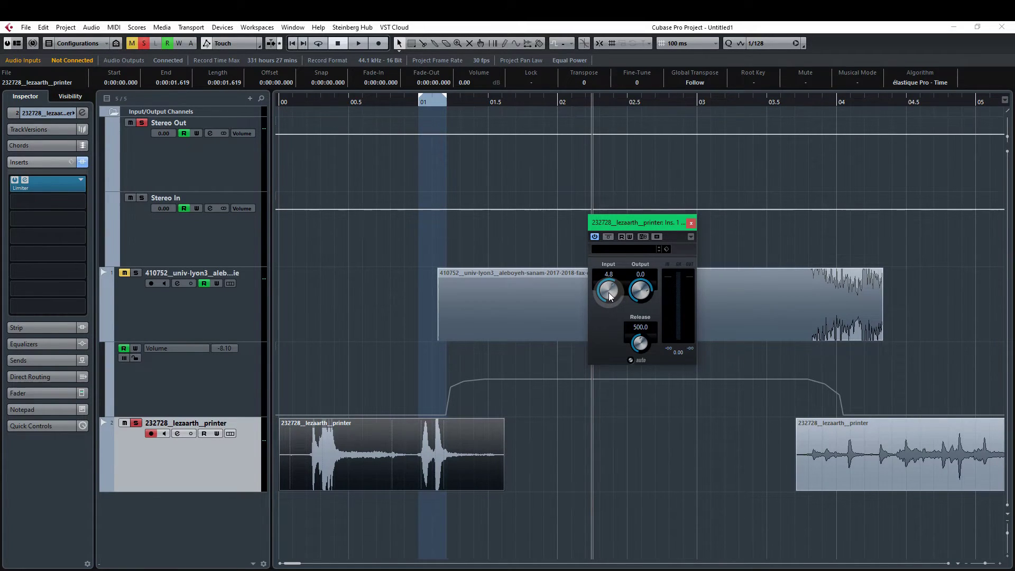
click(691, 223)
click(368, 257)
Step: Play the limited printer track from the project start to check its level in the mixer, and unsolo it
key(F3)
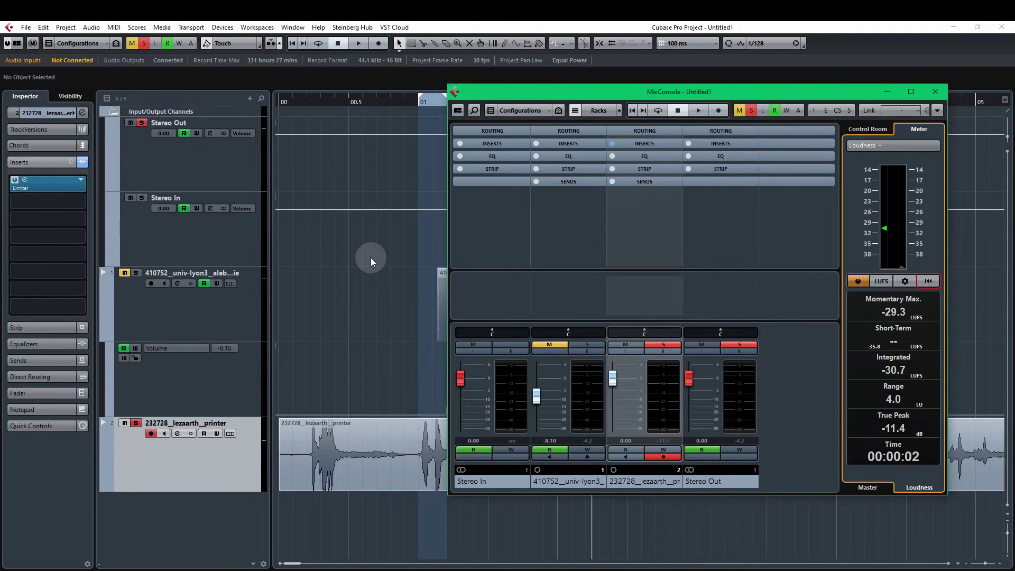
key(period)
key(space)
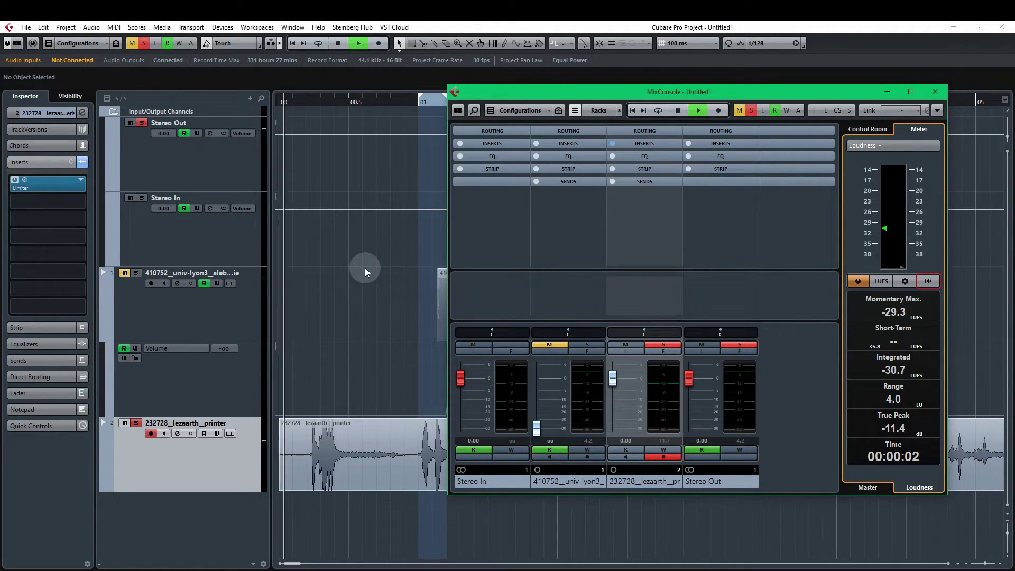
key(space)
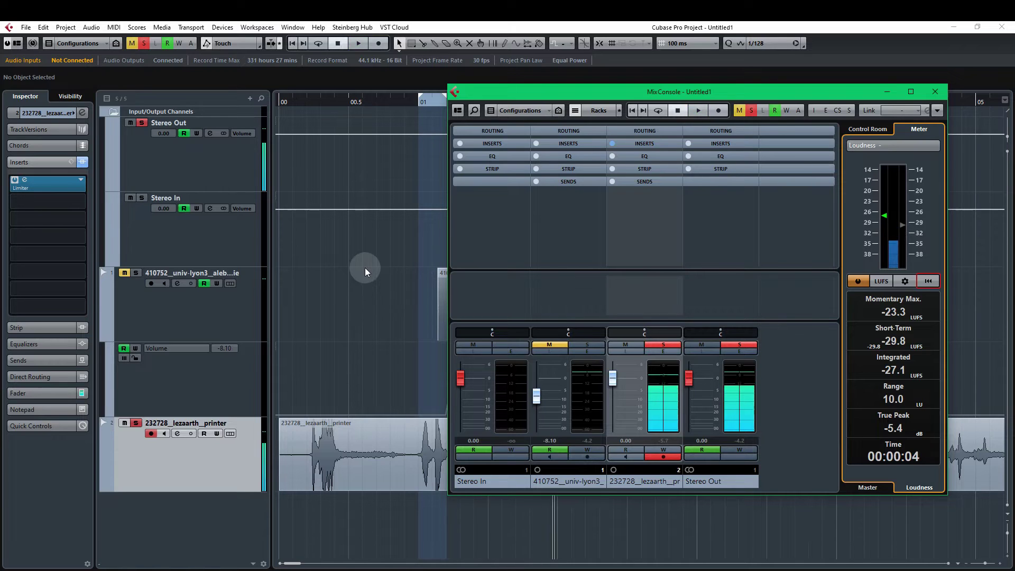
click(137, 422)
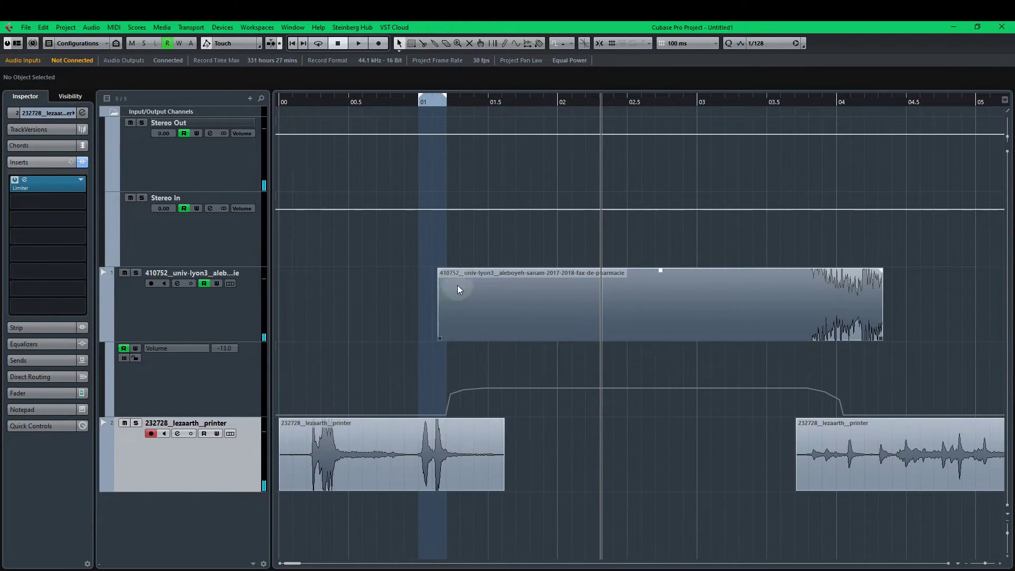
Step: Move the fax clip to start at 0.291 s, pull its volume fade-in points slightly earlier, and play from the start
drag(643, 319, 516, 314)
key(h)
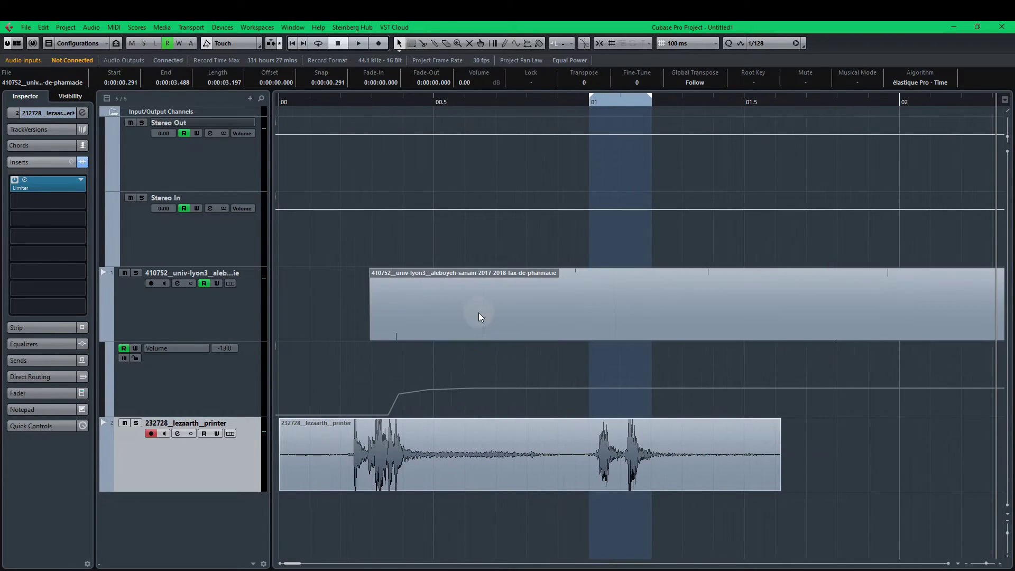
click(375, 415)
drag(388, 415, 380, 414)
drag(399, 393, 389, 397)
drag(428, 390, 409, 390)
drag(389, 397, 389, 397)
key(period)
key(space)
key(space)
Step: Show the printer track's volume automation, lower it from about 0.86 s to -9.51 dB at 0.957 s, and play it
click(103, 483)
scroll(544, 481, down, 1)
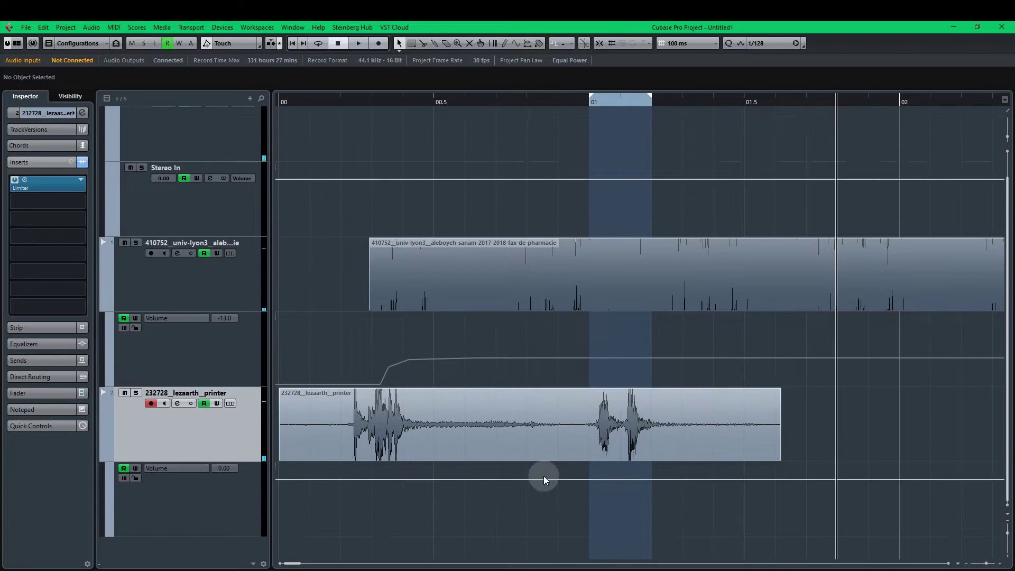
click(544, 478)
drag(575, 479, 576, 502)
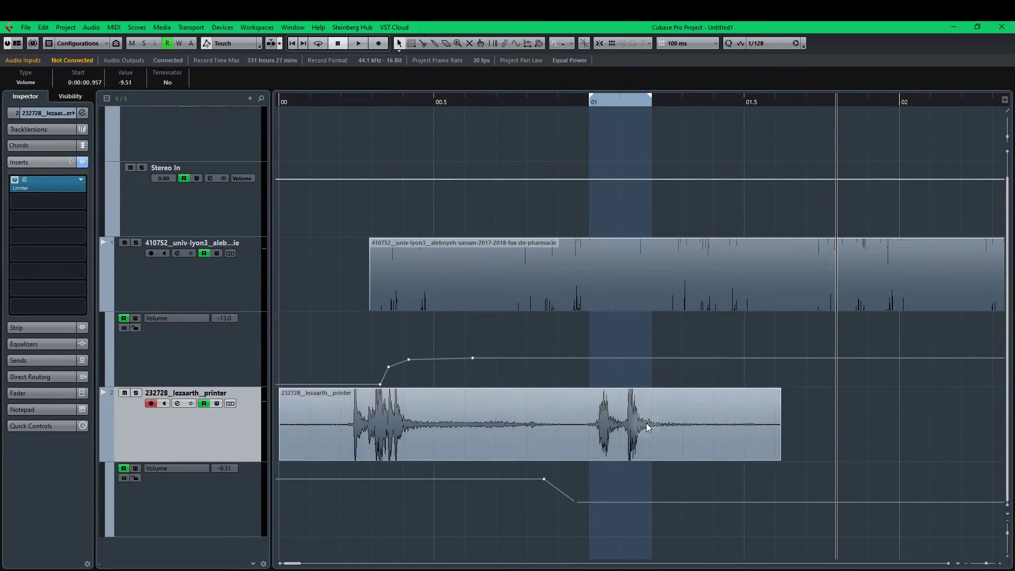
key(space)
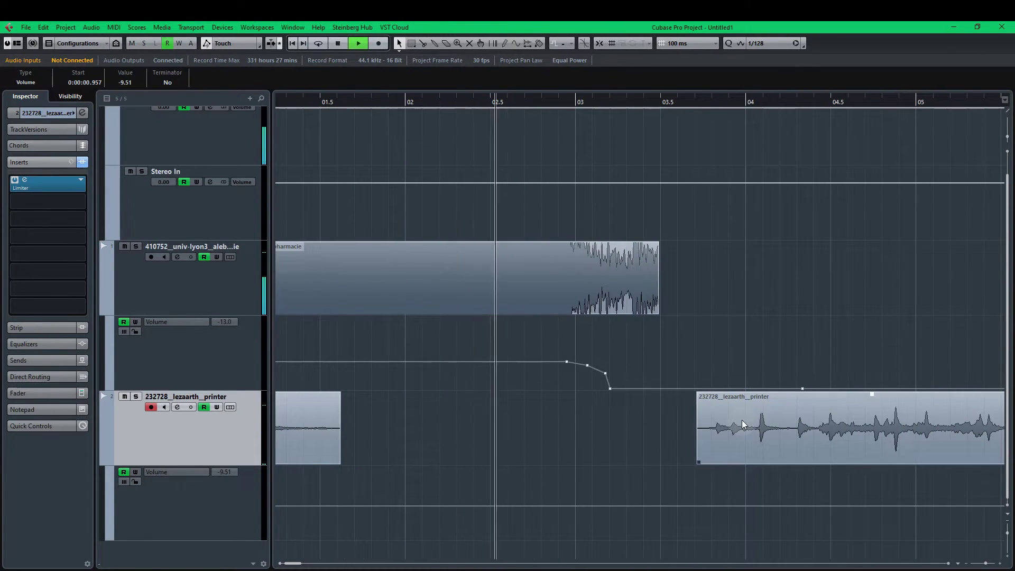
key(space)
Step: Shorten the fax track's curved volume fade-out to run from about 2.95 s to silence at about 3.09 s, and play it
drag(539, 101, 439, 133)
click(339, 103)
key(space)
key(space)
click(516, 361)
click(571, 365)
drag(620, 373, 582, 389)
drag(571, 365, 551, 362)
click(553, 362)
click(626, 370)
key(space)
key(space)
Step: Move the second printer clip earlier so that it starts at 2.182 s
scroll(673, 379, down, 2)
drag(978, 439, 608, 448)
drag(472, 458, 434, 458)
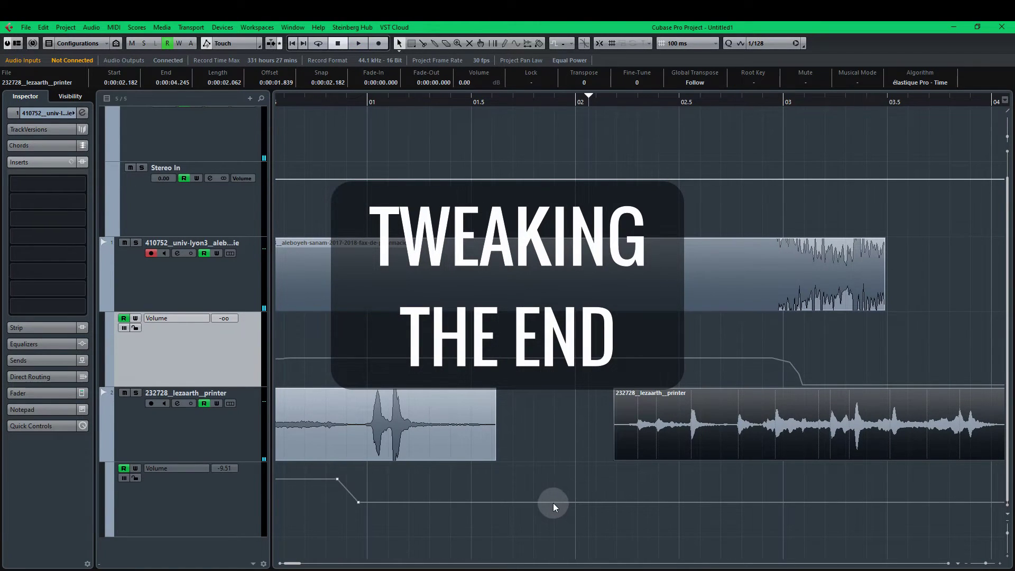
Step: Ramp the printer track's volume automation up from about 1.88 s to 0 dB at 2.020 s, and play it
click(551, 502)
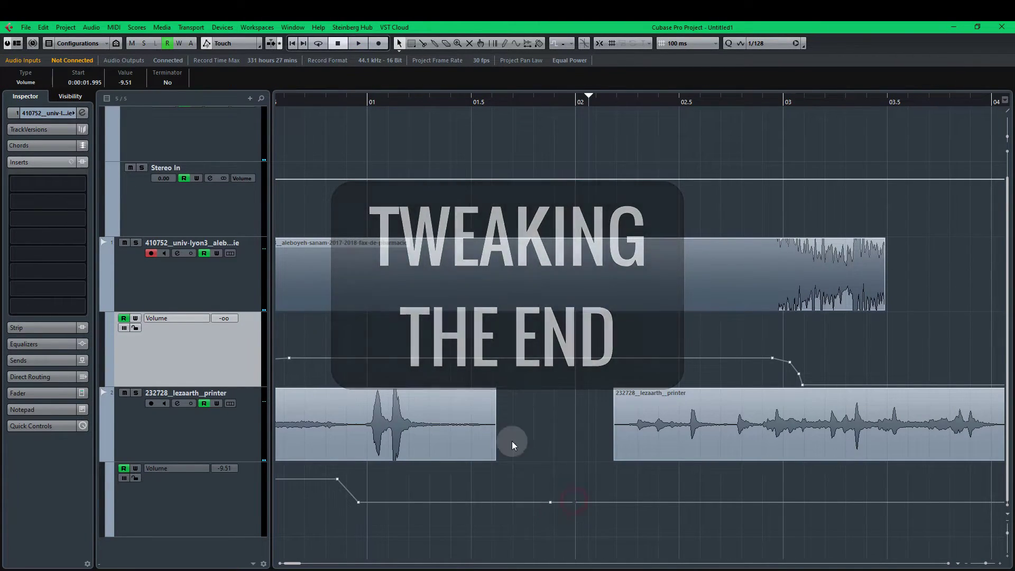
drag(574, 502, 578, 492)
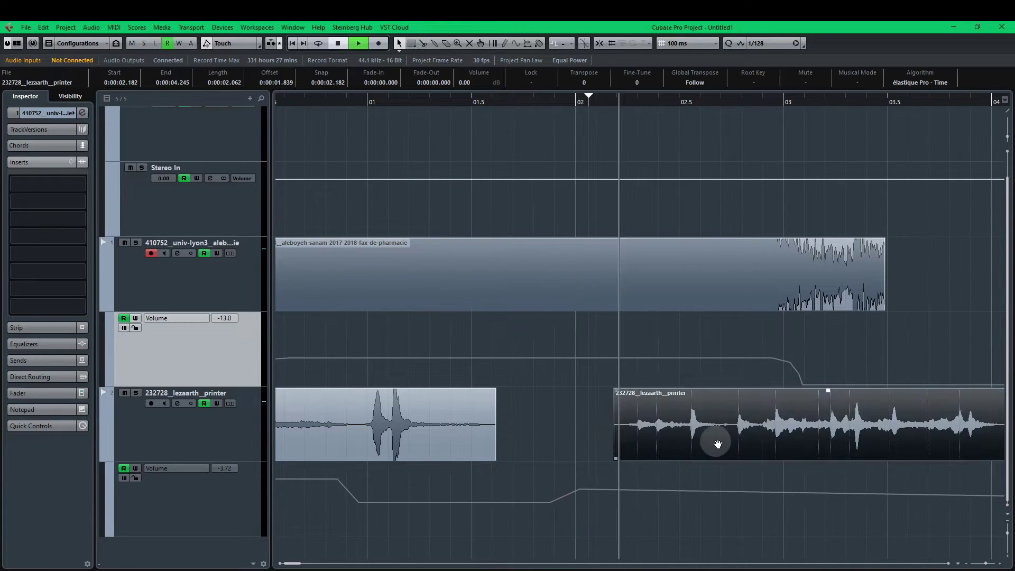
click(127, 83)
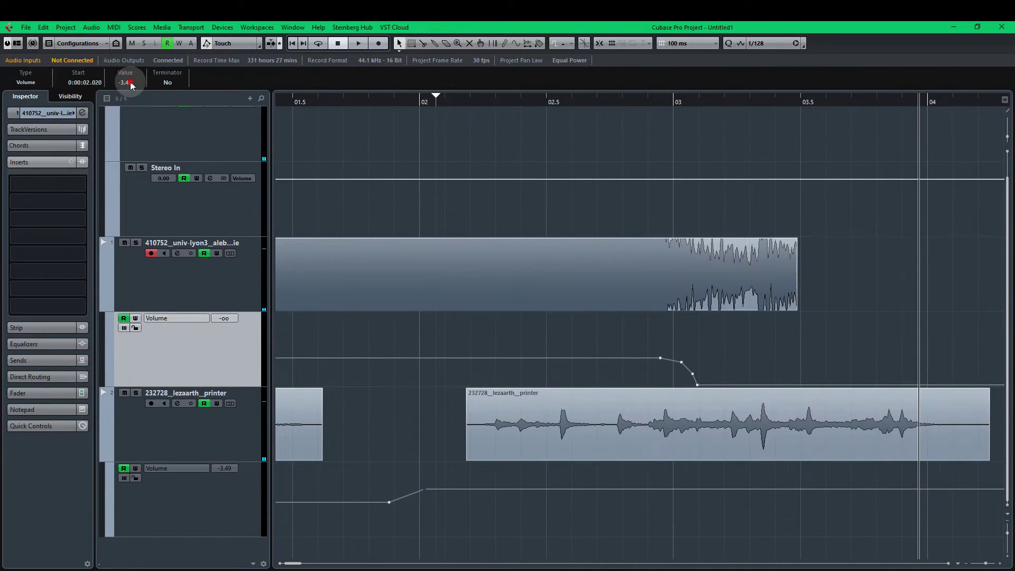
text(0)
key(Return)
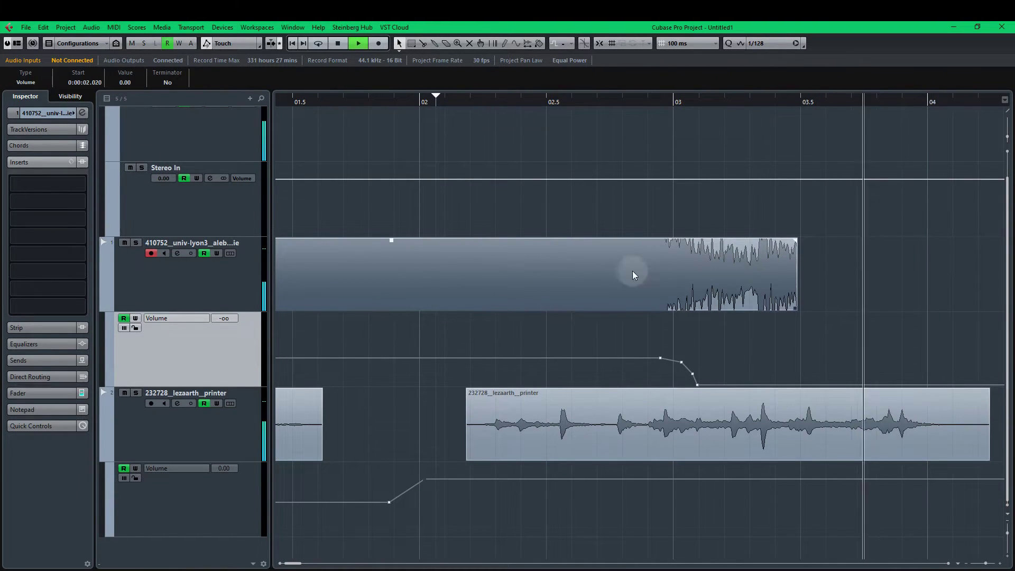
key(space)
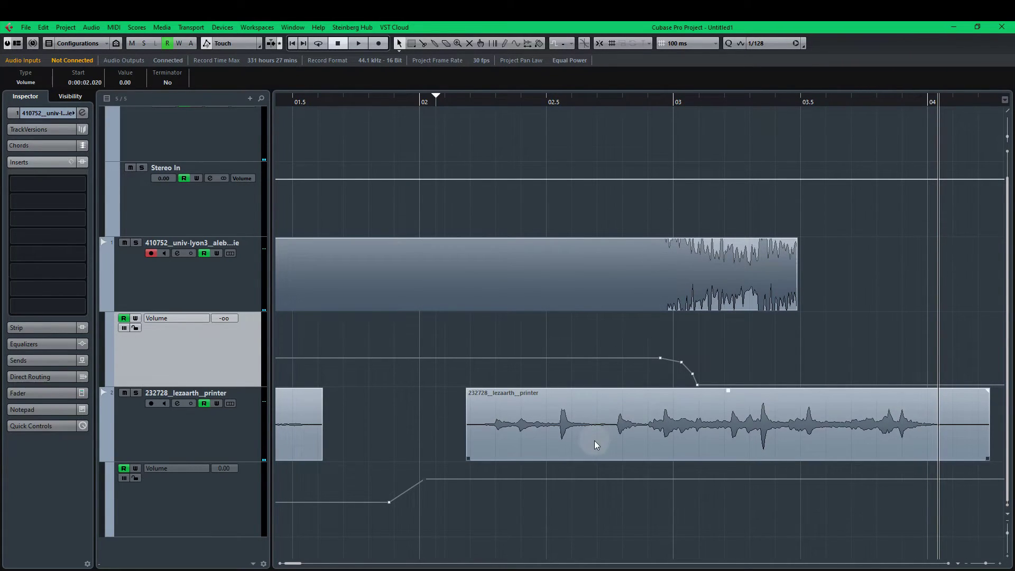
Step: Split the second printer clip at 2.777 s, delete the part before the cut, and play the result
scroll(622, 433, up, 15)
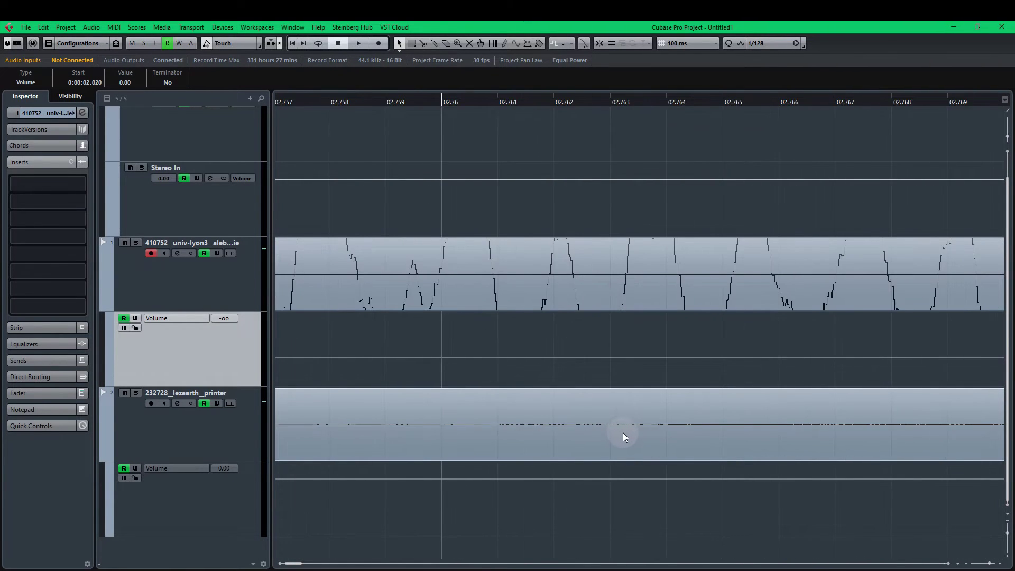
scroll(623, 432, down, 4)
scroll(735, 435, up, 6)
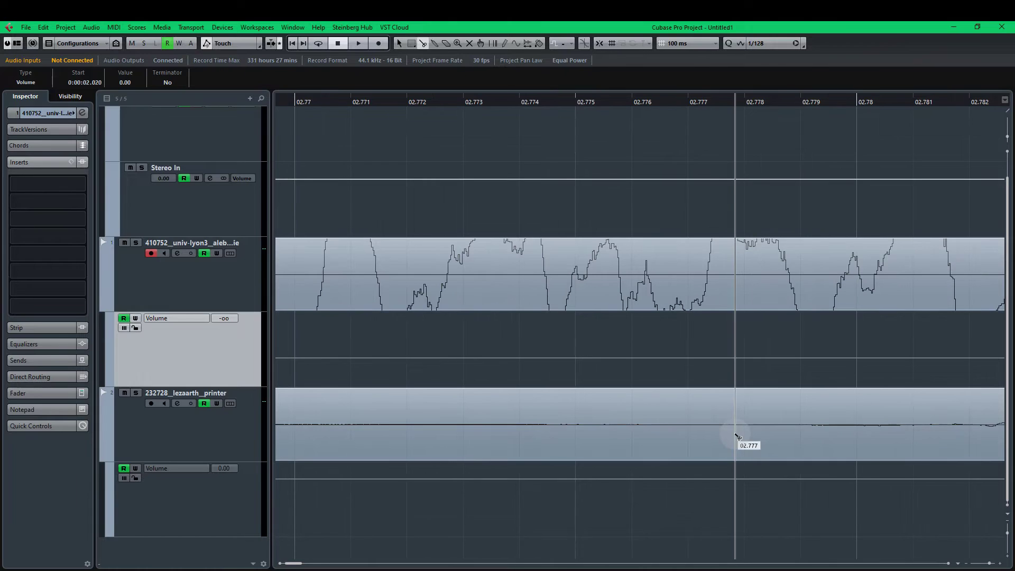
alt+click(727, 434)
scroll(661, 433, down, 4)
scroll(658, 432, down, 9)
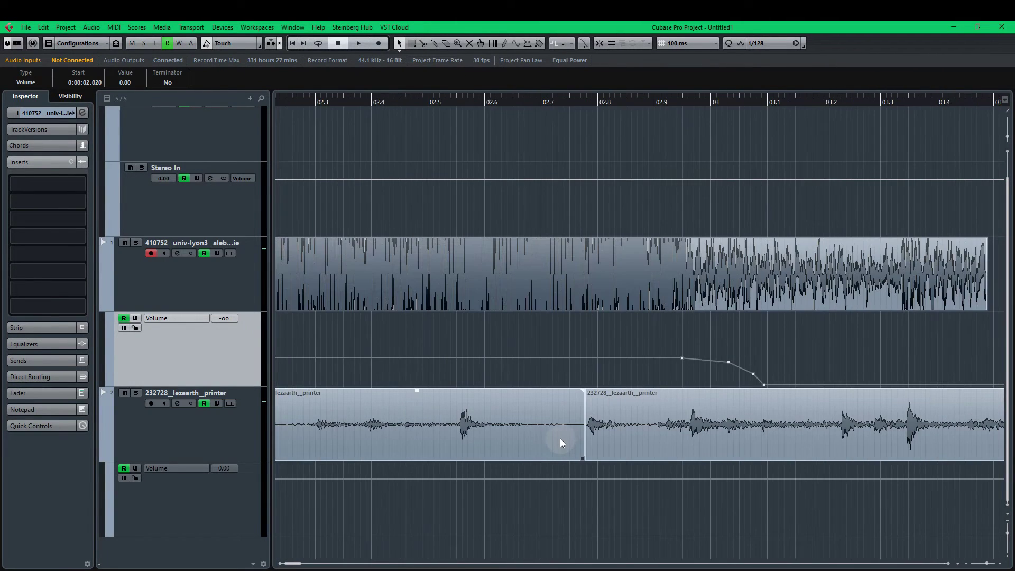
click(545, 434)
key(Delete)
scroll(544, 433, down, 6)
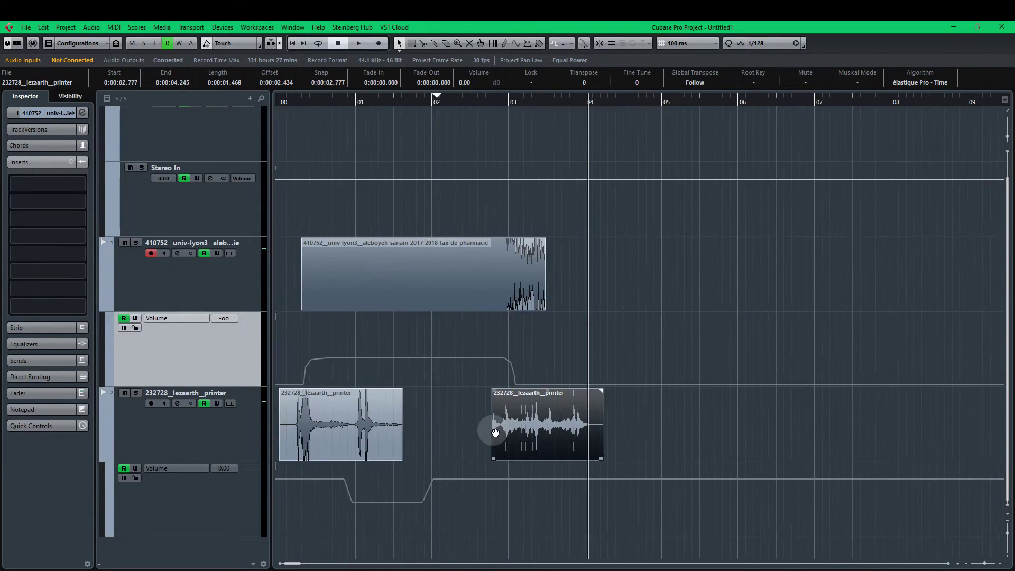
key(space)
Step: Raise the fax track's volume plateau between 0.625 s and about 2.95 s to -8.58 dB, and play it
click(479, 420)
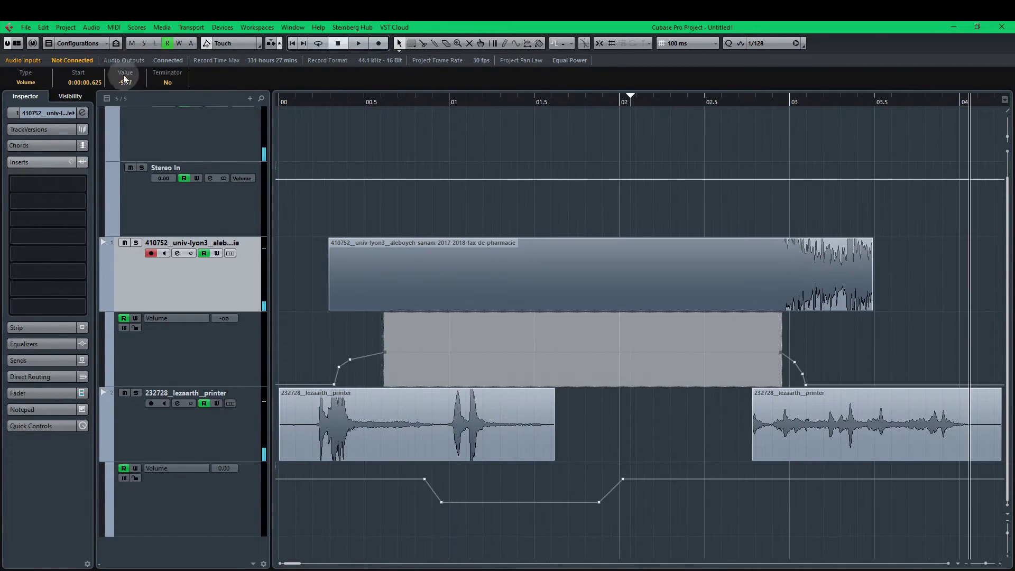
scroll(133, 82, up, 2)
key(space)
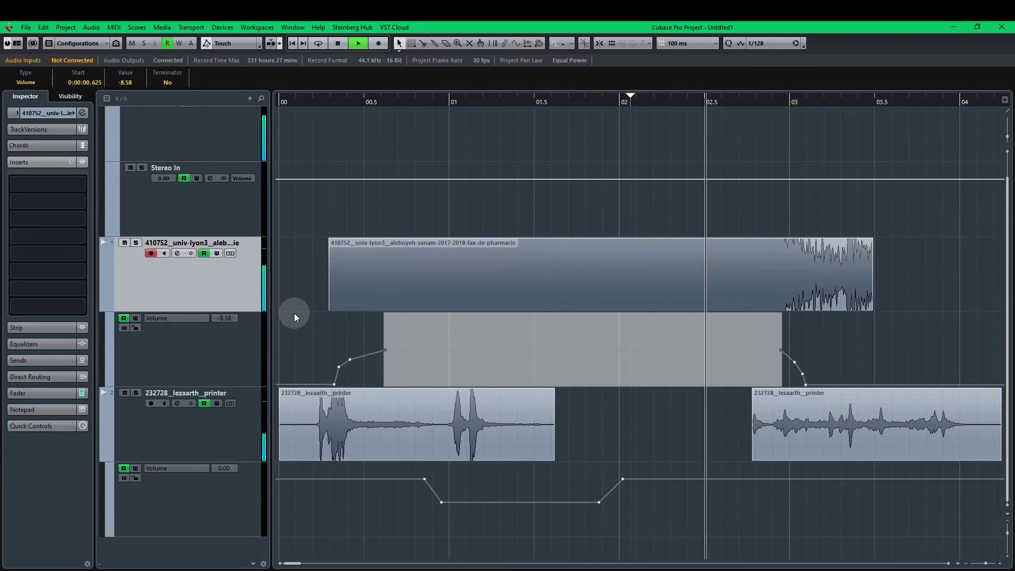
key(space)
click(675, 403)
Step: Tighten the fax track's volume fade-in to run from about 0.32 s to -8.58 dB at 0.425 s
ctrl+scroll(296, 344, up, 4)
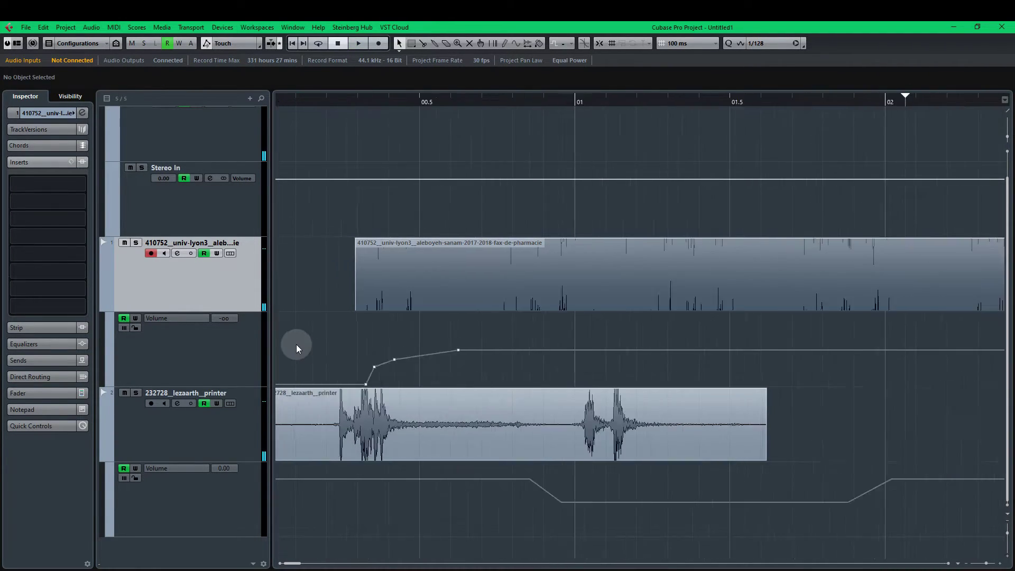
key(Home)
key(space)
key(space)
drag(413, 371, 420, 358)
drag(507, 347, 543, 375)
key(Delete)
Step: Play the layered fax and printer sound to check the fade-in and the ending
key(space)
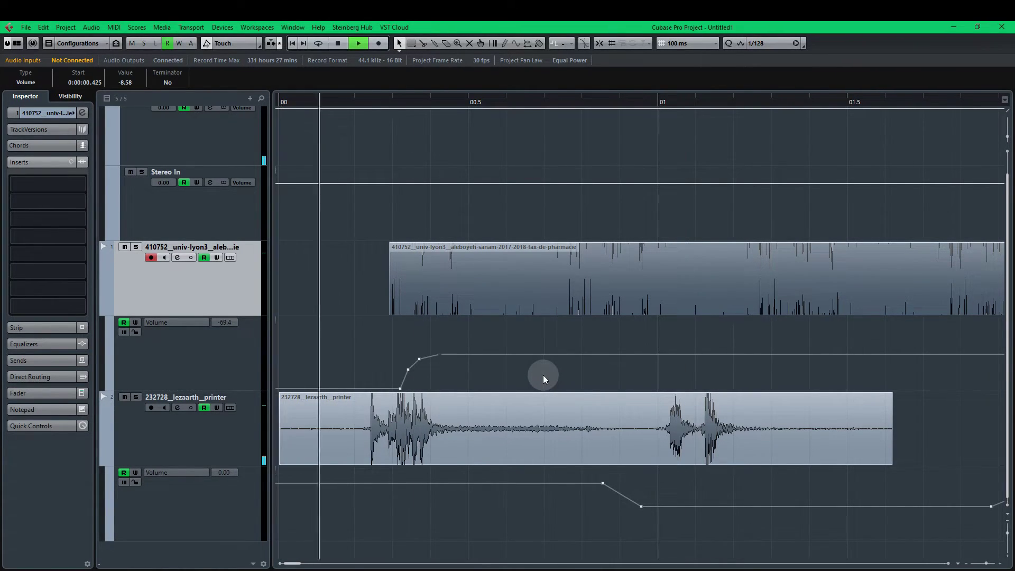
key(g)
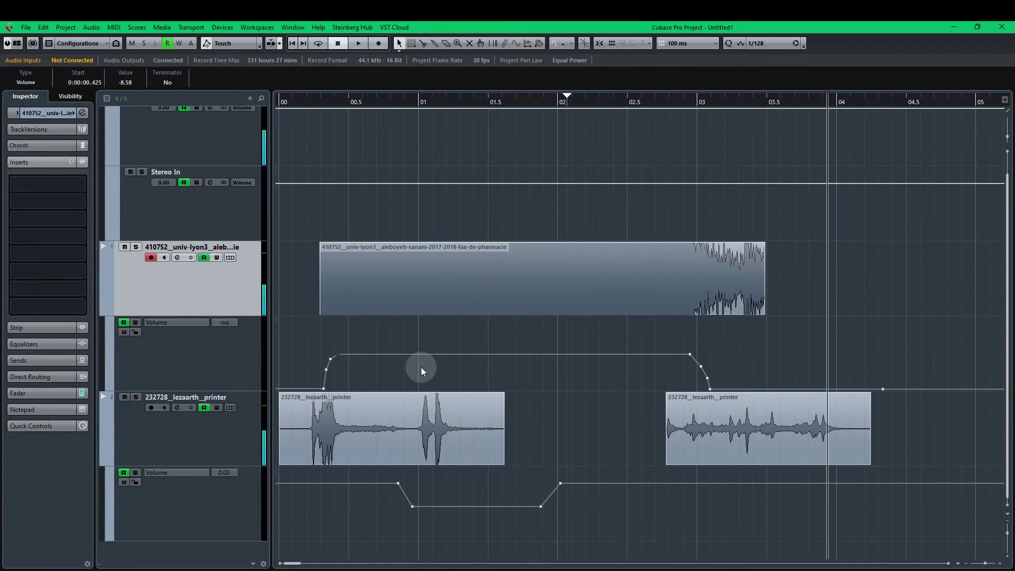
key(h)
key(h)
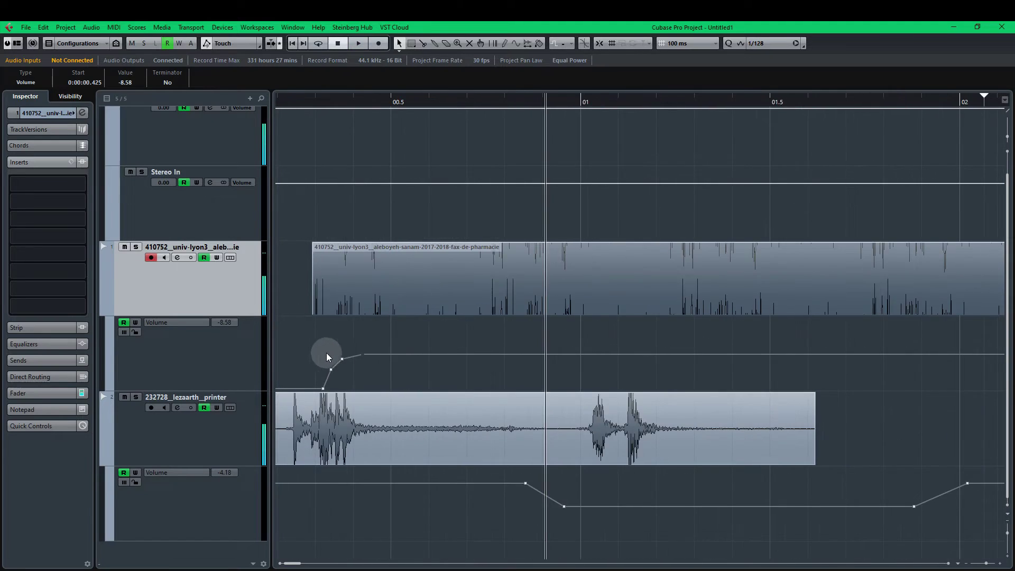
key(space)
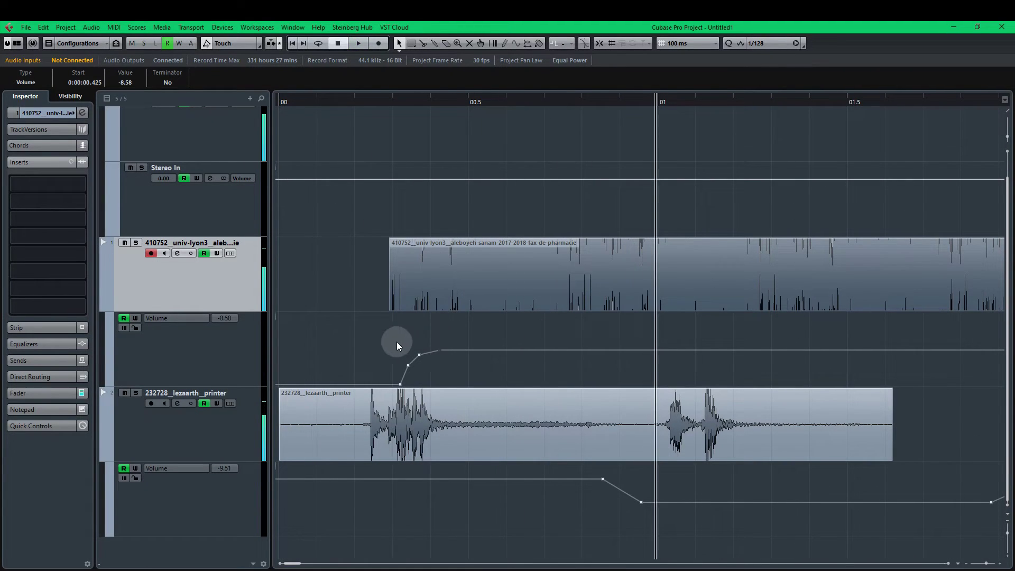
Step: Shift the fax track's volume fade-in to start at 0.370 s using a 10 ms nudge grid, and play it
drag(448, 333, 395, 385)
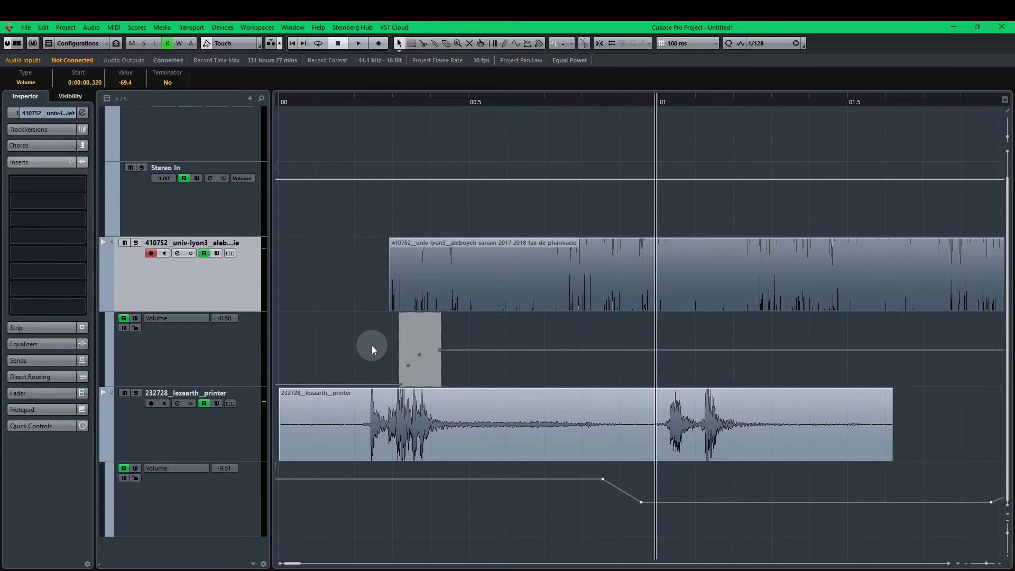
key(ctrl+Right)
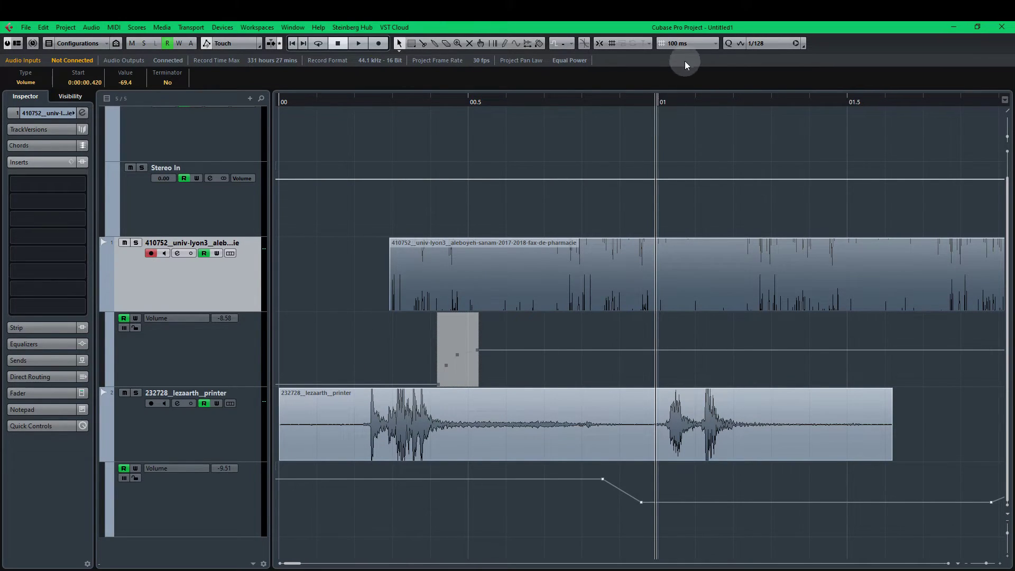
click(689, 43)
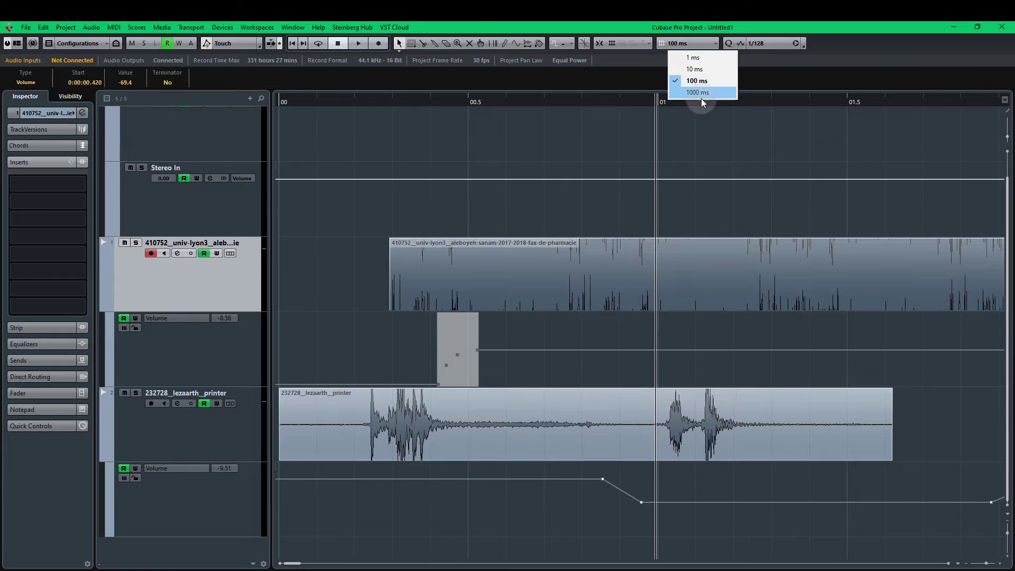
click(527, 147)
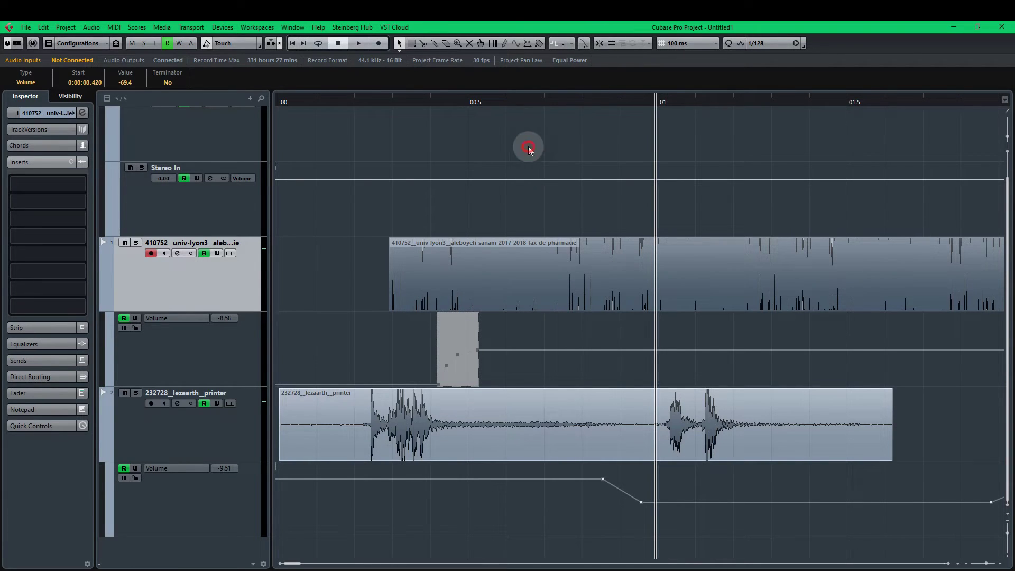
key(space)
key(space)
key(ctrl+Left)
scroll(691, 41, up, 1)
key(ctrl+Right)
key(ctrl+Right)
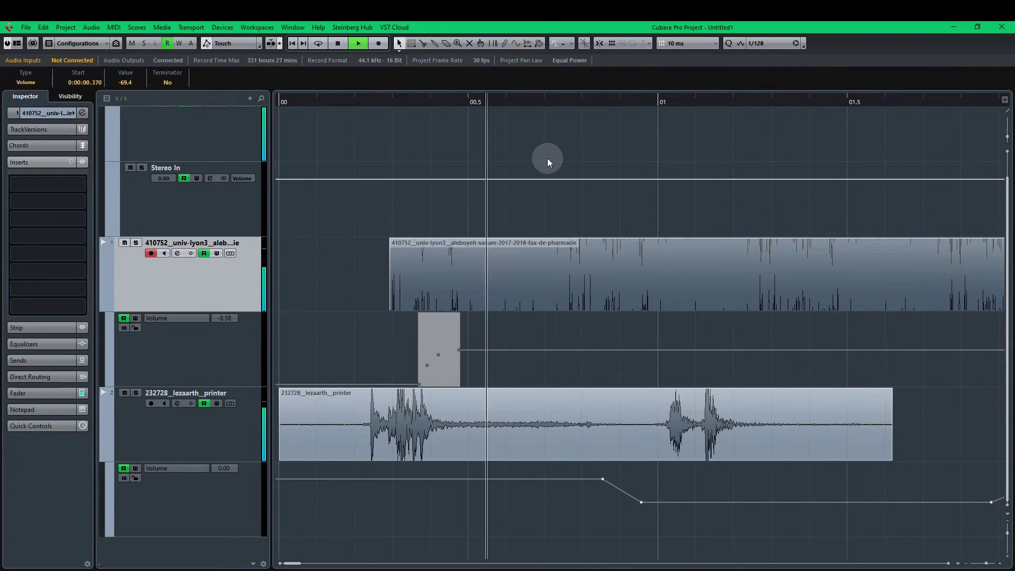
key(g)
click(523, 503)
shift+click(595, 502)
scroll(128, 85, up, 4)
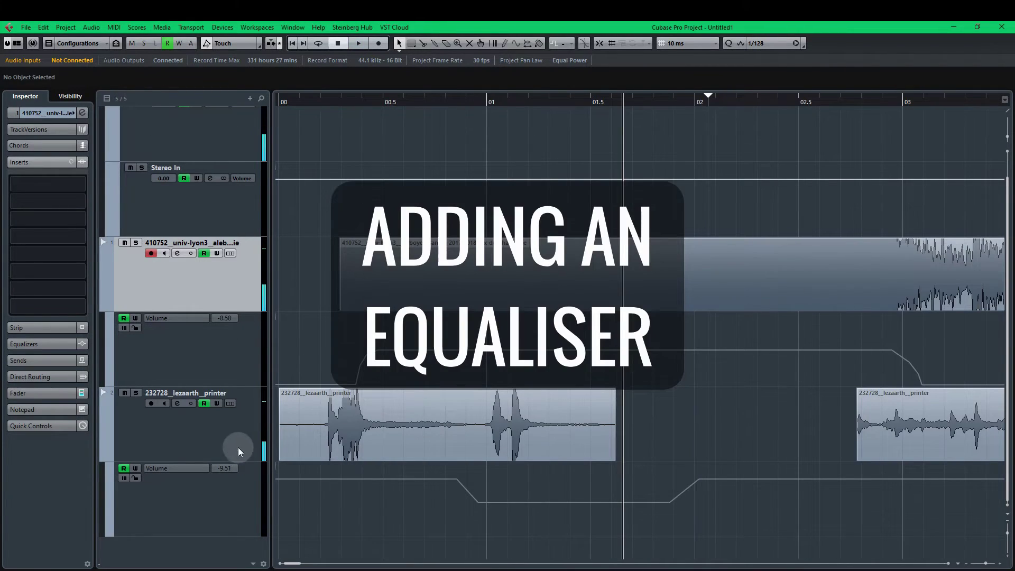
Step: Insert StudioEQ after the limiter on the printer track and play the sound with its spectrum display on
click(237, 446)
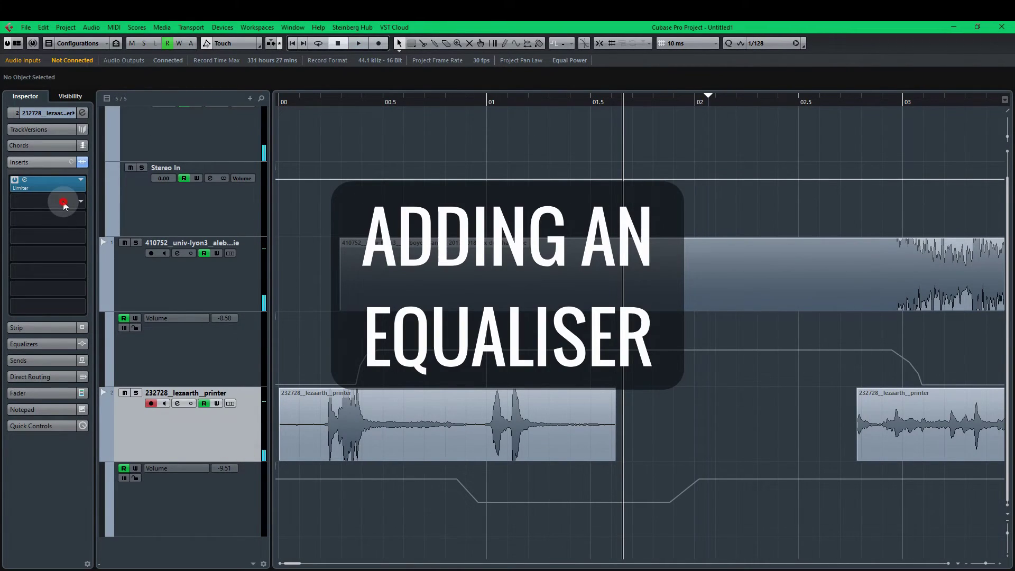
click(63, 203)
text(eq)
click(55, 287)
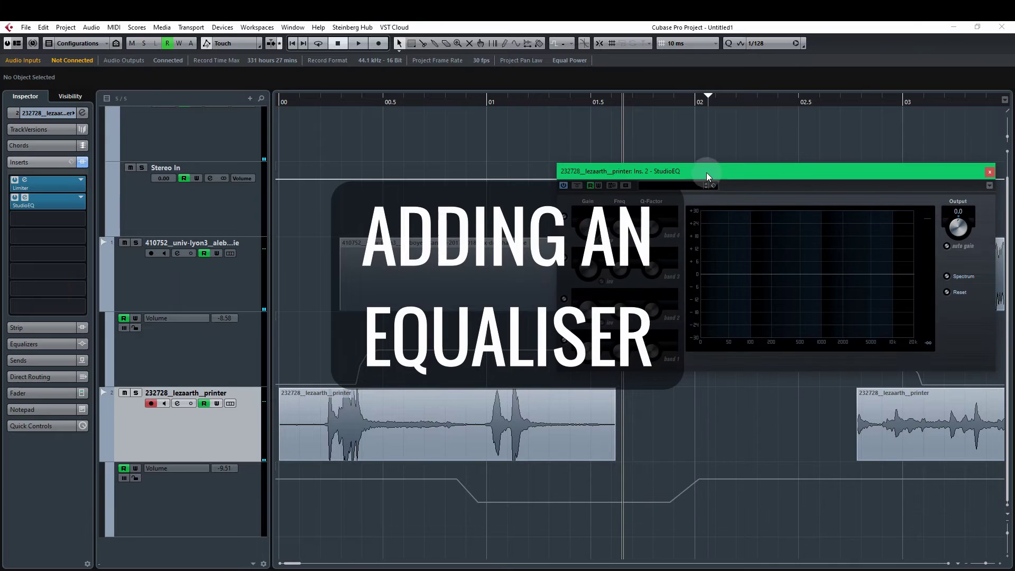
drag(709, 176, 615, 114)
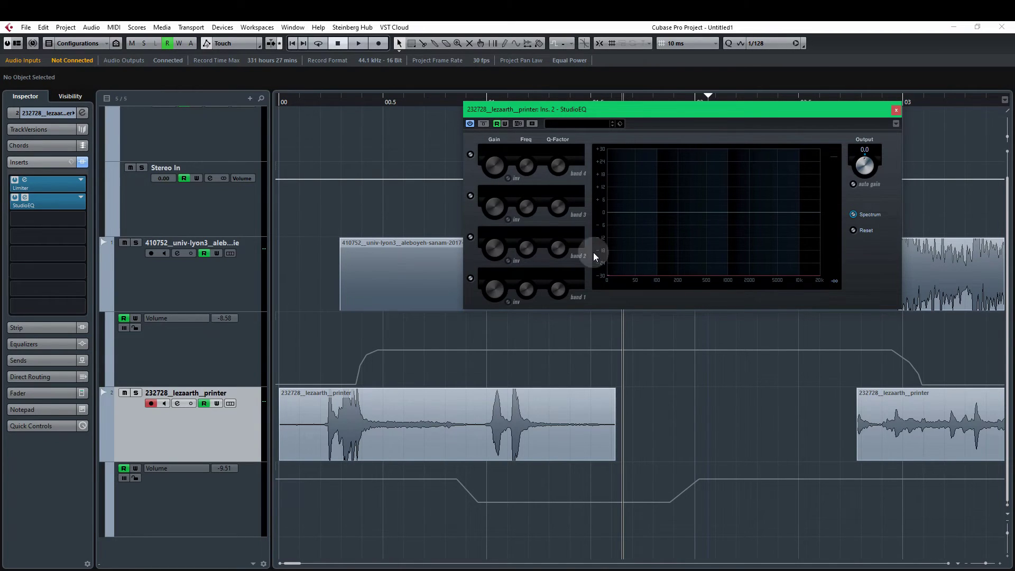
key(Home)
key(space)
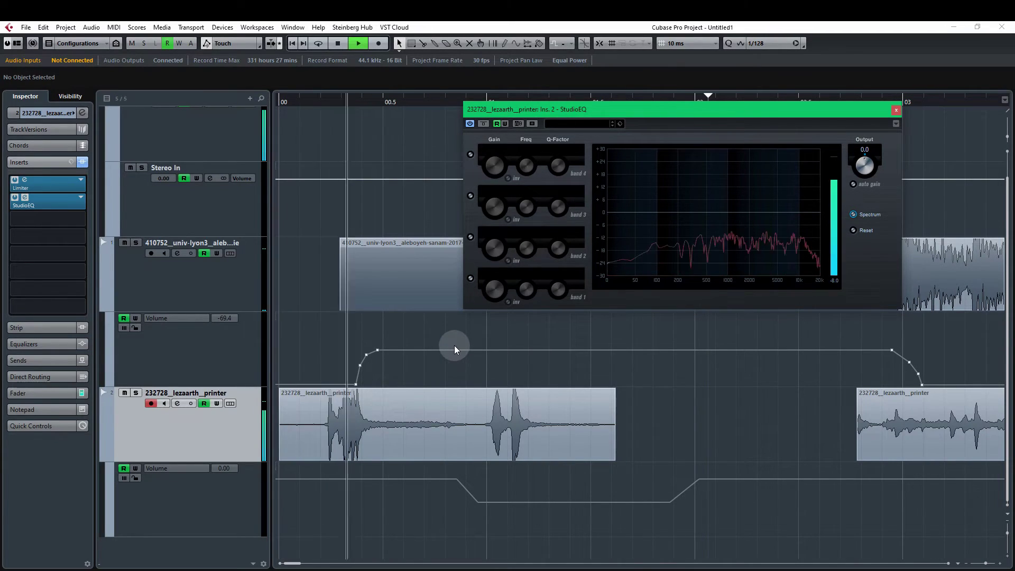
key(space)
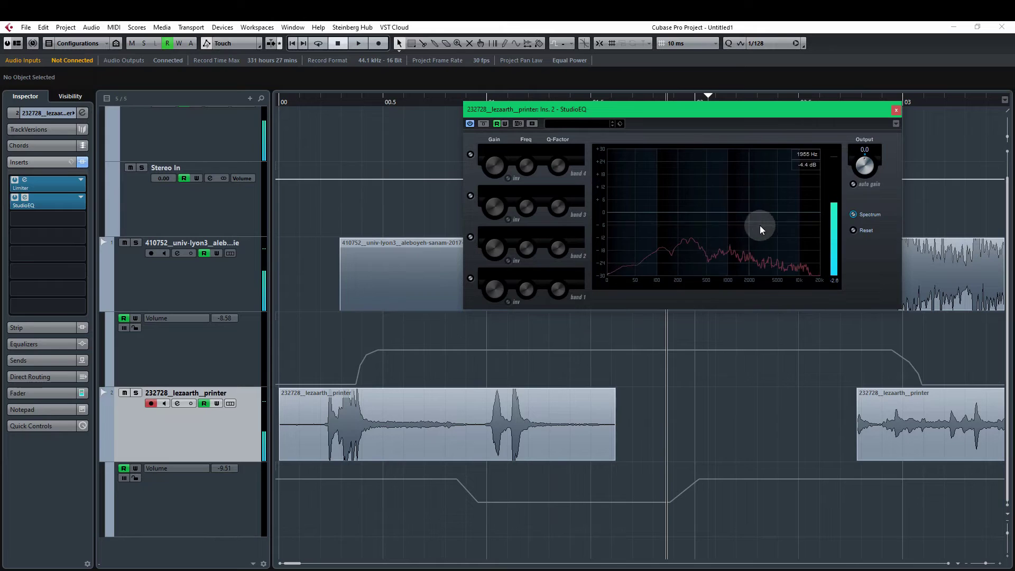
Step: Enable StudioEQ's band 4 on the printer track and show an automation lane for its gain
right_click(471, 154)
click(471, 154)
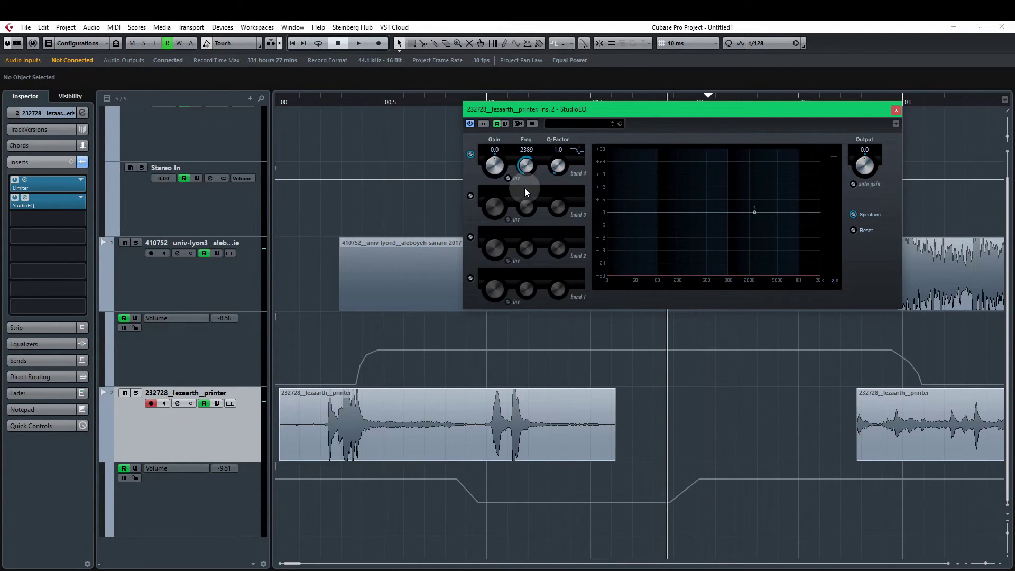
right_click(496, 165)
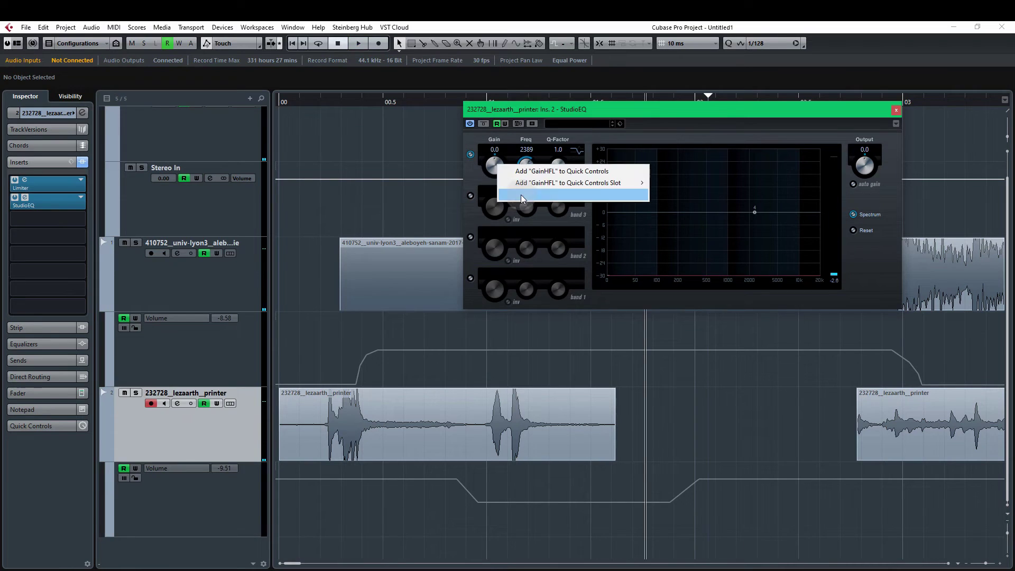
click(573, 195)
Step: Automate the band 4 gain to drop from 0 at about 0.83 s to -10.8 at 0.955 s, and play it
click(452, 499)
drag(467, 499, 477, 515)
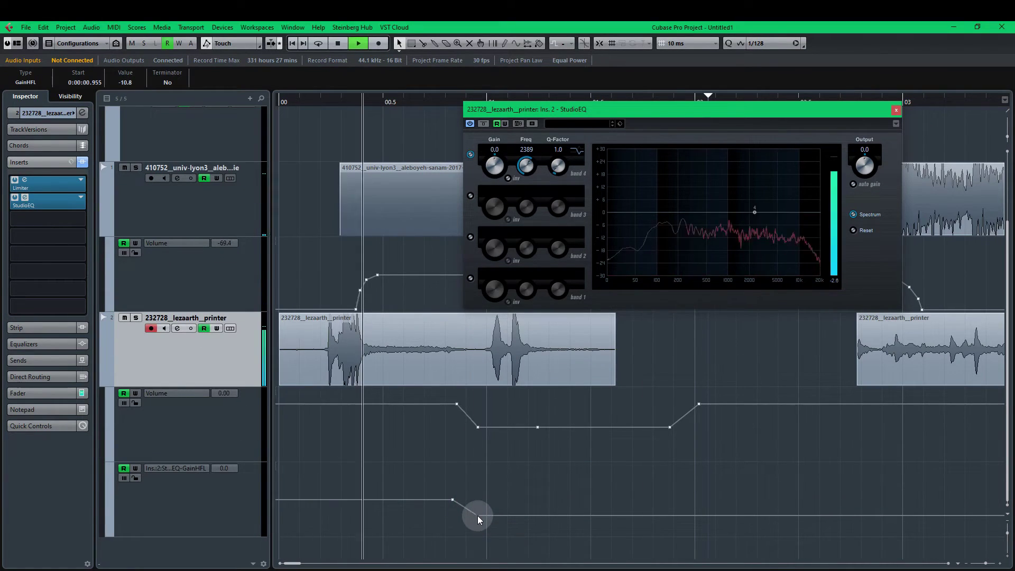
key(space)
Step: Raise the start of the printer track's volume dip at 0.957 s to -7.08 dB and play the result
drag(468, 415, 547, 439)
scroll(132, 82, up, 2)
key(space)
key(space)
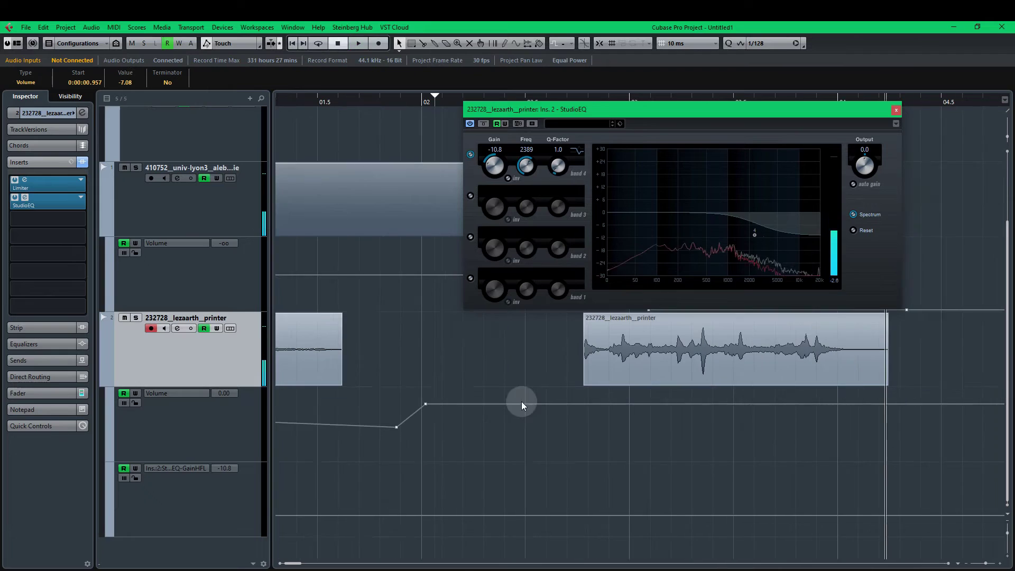
Step: Raise the band 4 gain automation to -2.0 between about 2.34 s and 2.44 s, and play it
click(493, 515)
drag(513, 515, 513, 502)
key(space)
key(space)
click(704, 481)
drag(704, 110, 709, 142)
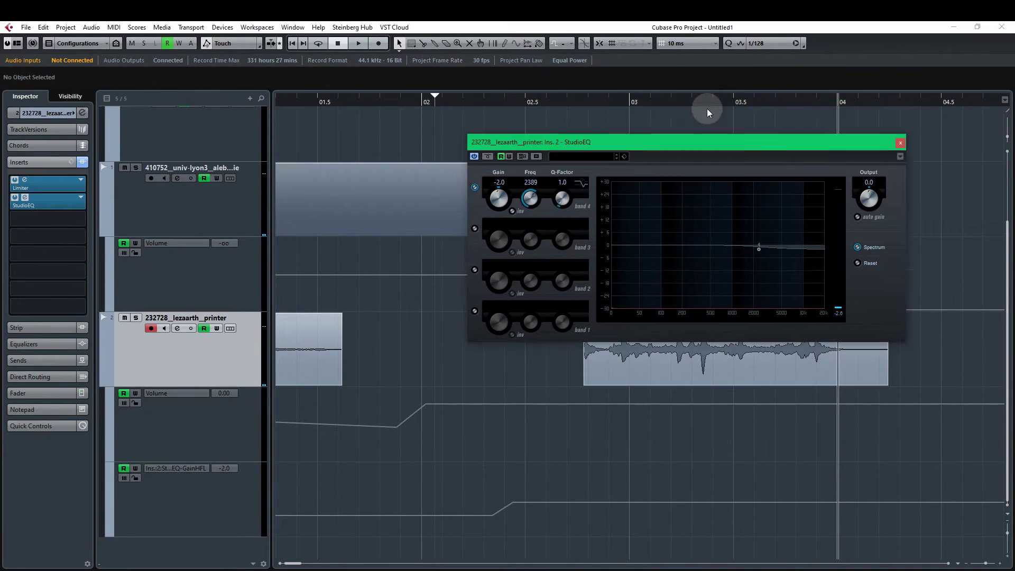
Step: Ramp the band 4 gain automation up from -2.0 at 3.352 s to 2.7 at 3.693 s
click(539, 515)
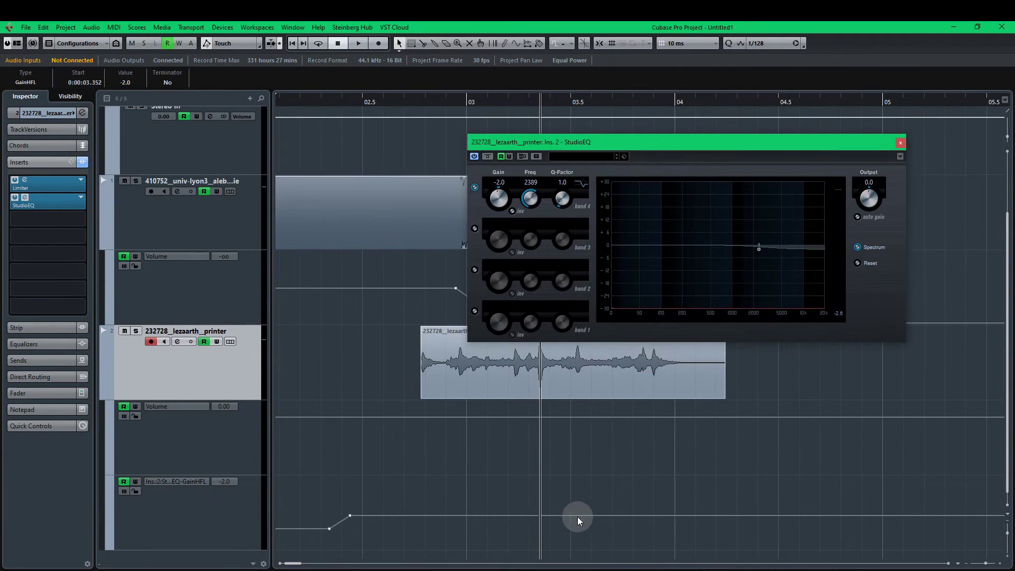
drag(632, 515, 631, 509)
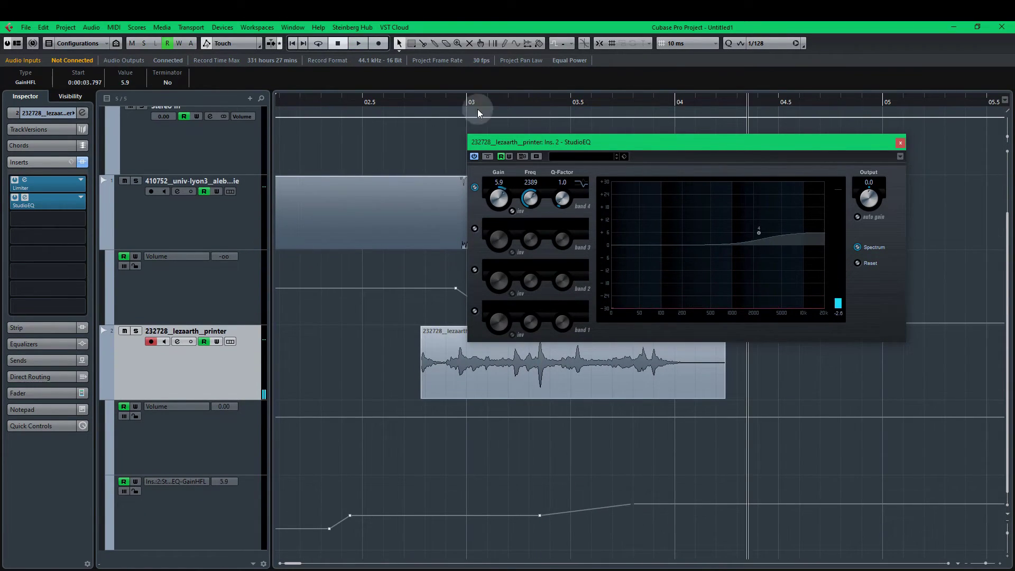
drag(635, 503, 623, 503)
drag(622, 502, 610, 508)
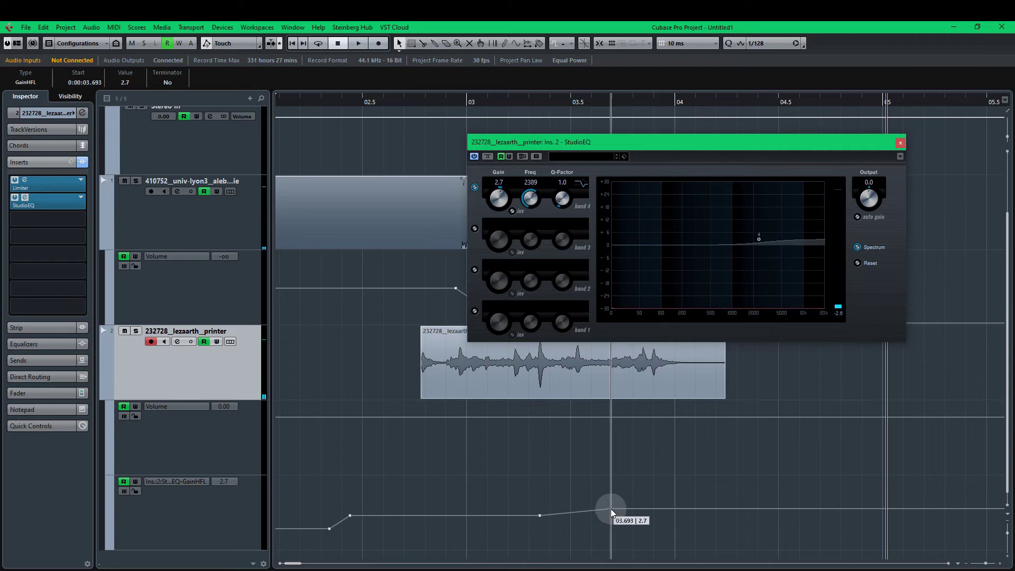
Step: Play the ending, raise the end of the band 4 gain ramp to 6.9, and play the whole sound
click(408, 102)
key(space)
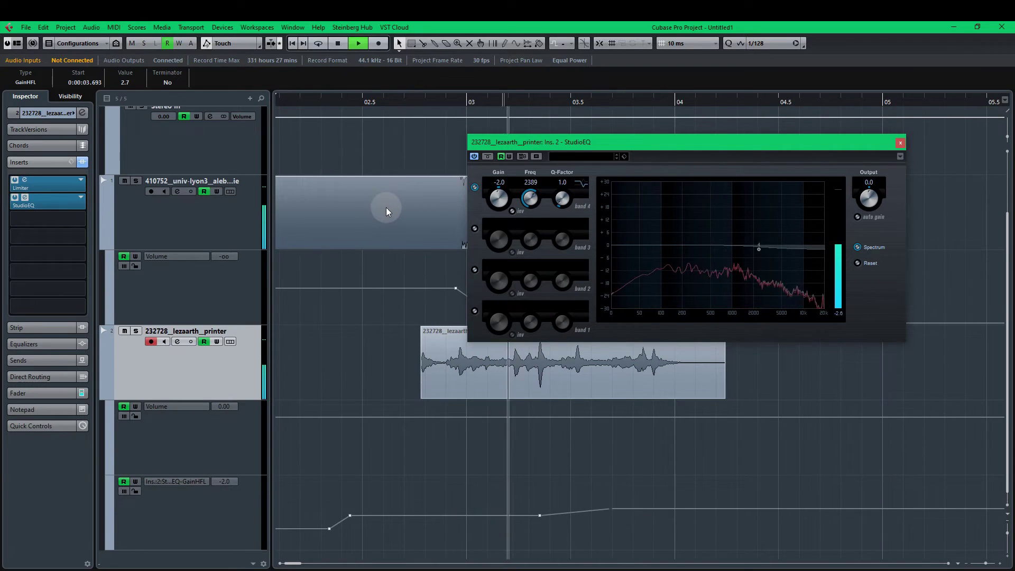
key(space)
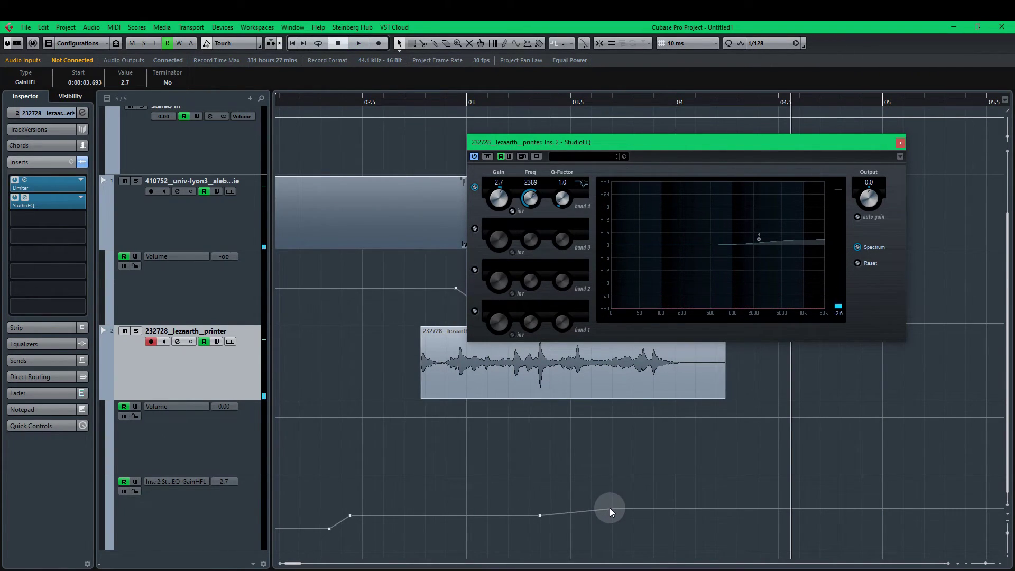
drag(610, 507, 609, 496)
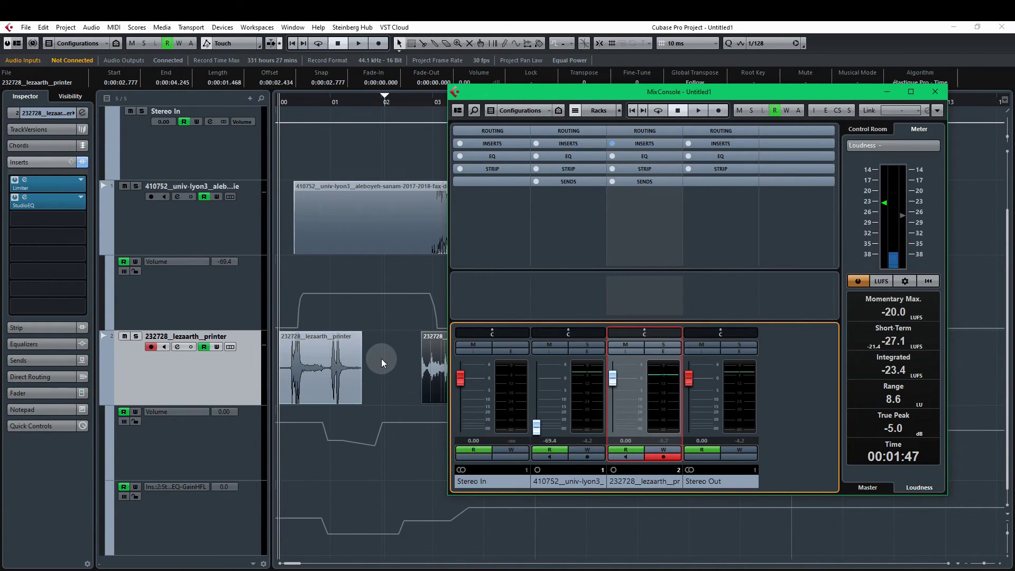
key(space)
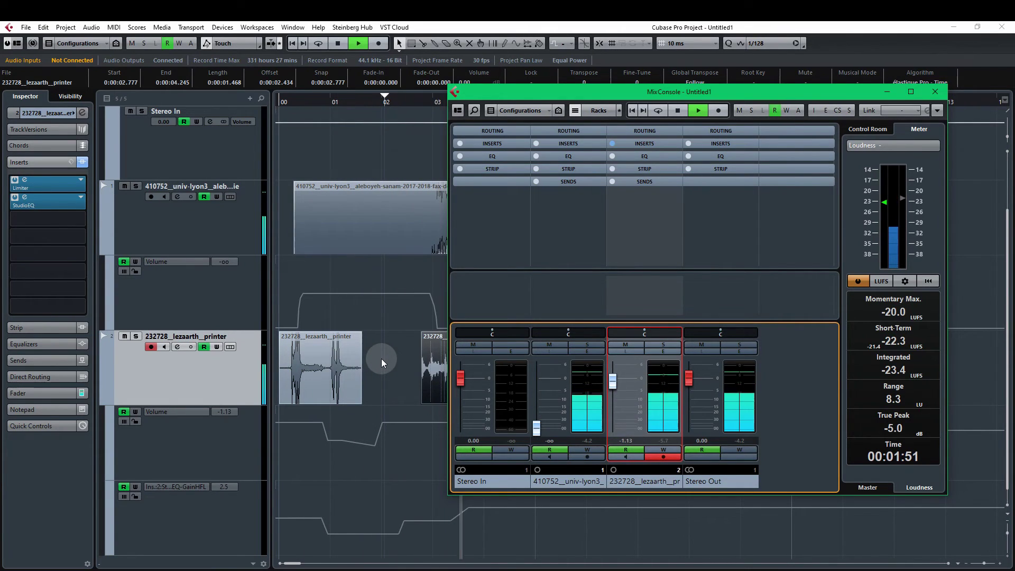
Step: Insert a DeEsser in the fax track's first insert slot
click(185, 231)
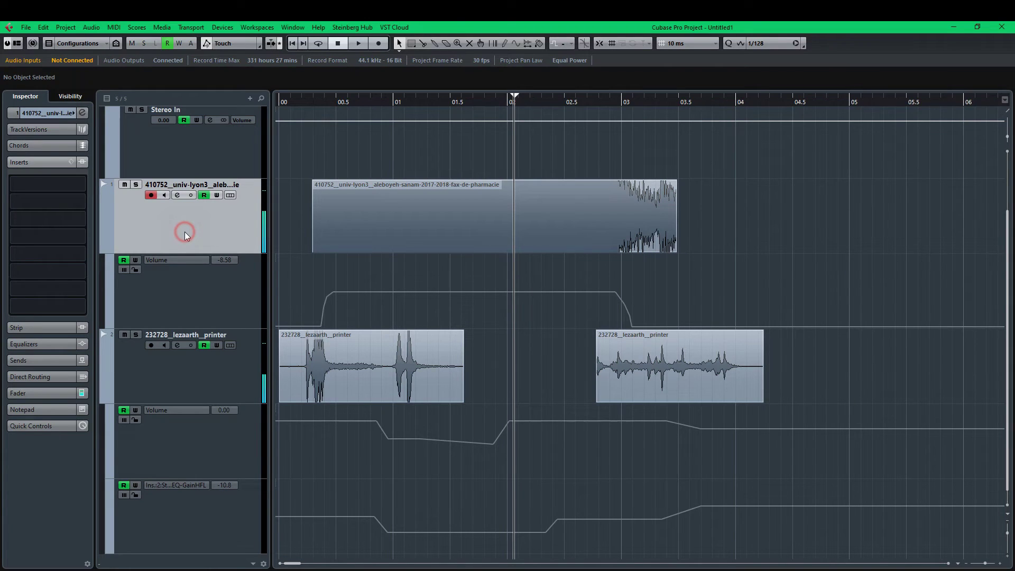
click(446, 217)
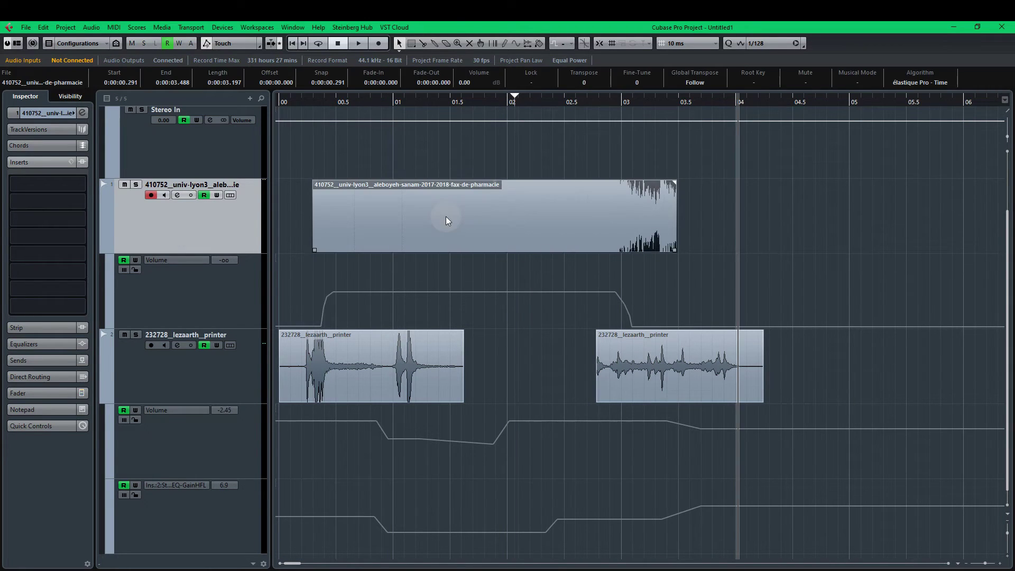
click(58, 183)
text(ess)
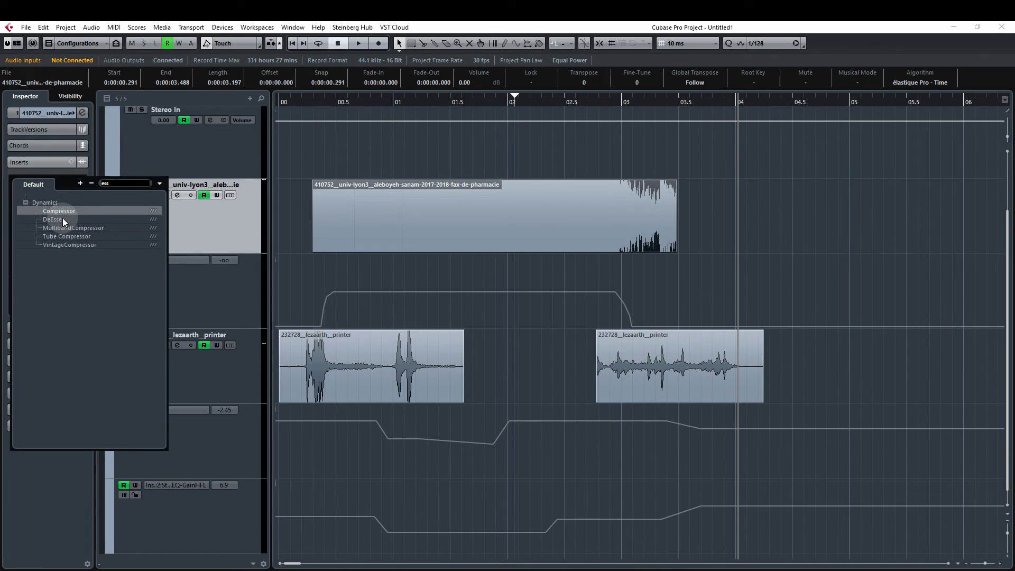
click(53, 219)
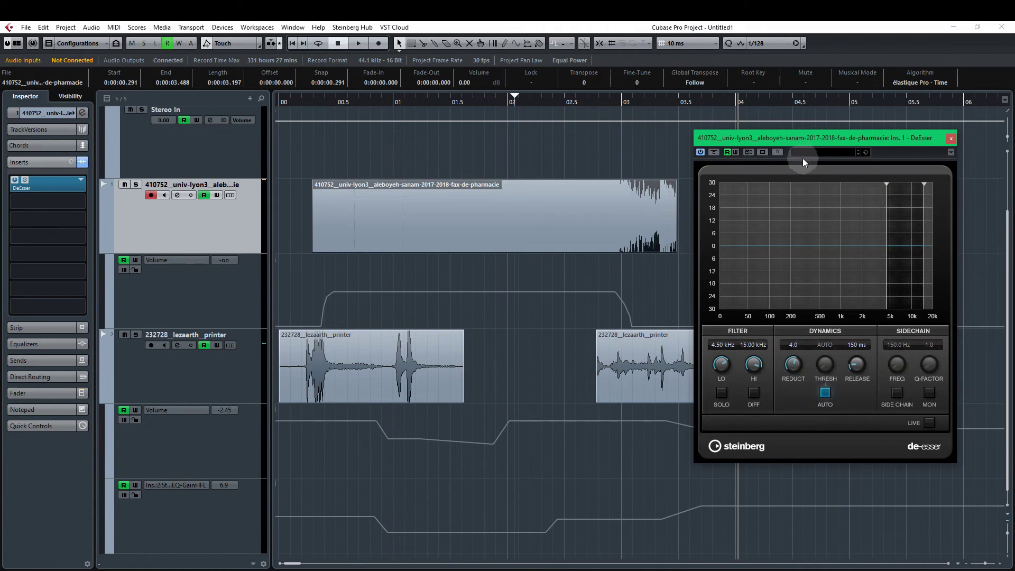
Step: Load the DeEsser's Snare Mic HiHat Reducer preset, lower its high filter limit, and play the result
click(814, 154)
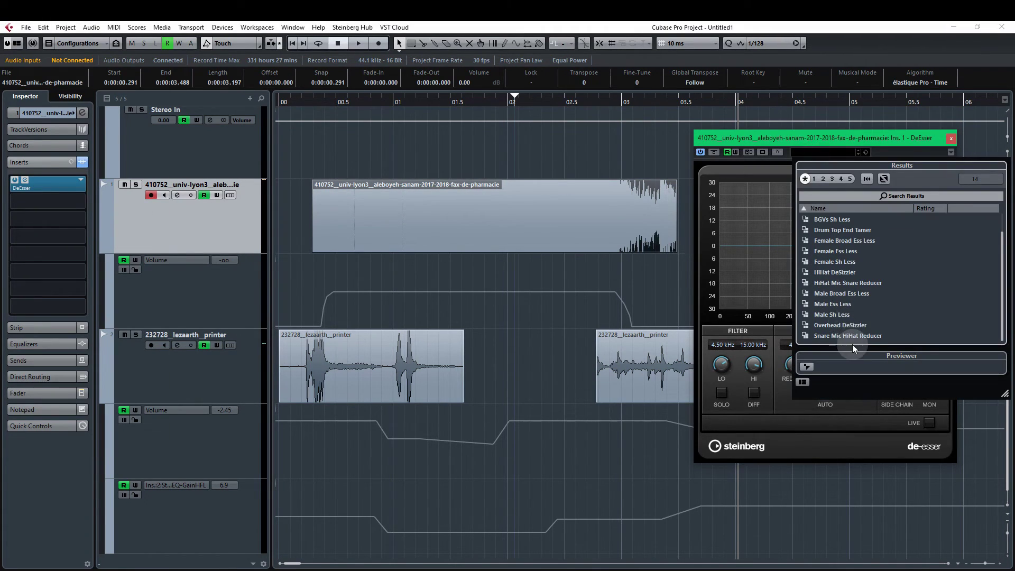
double_click(880, 335)
drag(932, 236, 893, 236)
click(582, 242)
key(space)
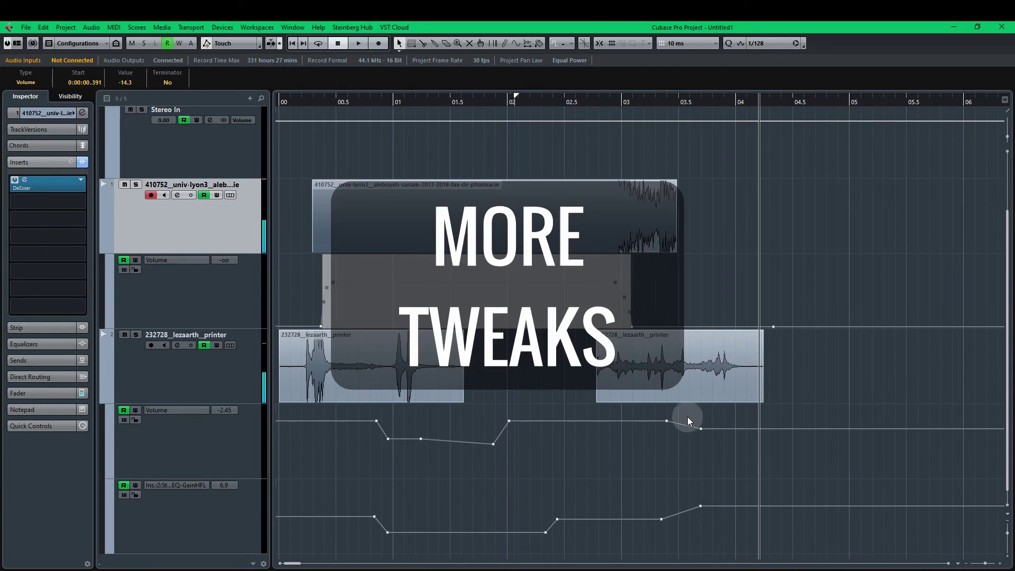
Step: Raise the printer track's ending volume to 2.25 dB and shift the band 4 gain ramp earlier, reaching 5.2 at about 2.88 s
drag(689, 421, 722, 452)
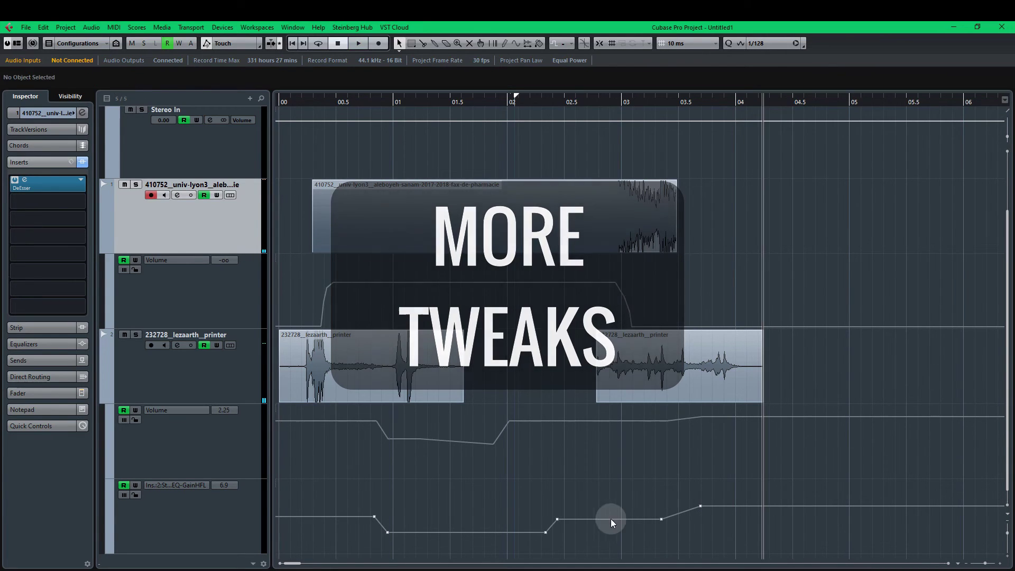
mouse_move(607, 519)
mouse_down()
mouse_move(577, 519)
mouse_move(693, 519)
mouse_up()
scroll(130, 79, up, 3)
click(650, 365)
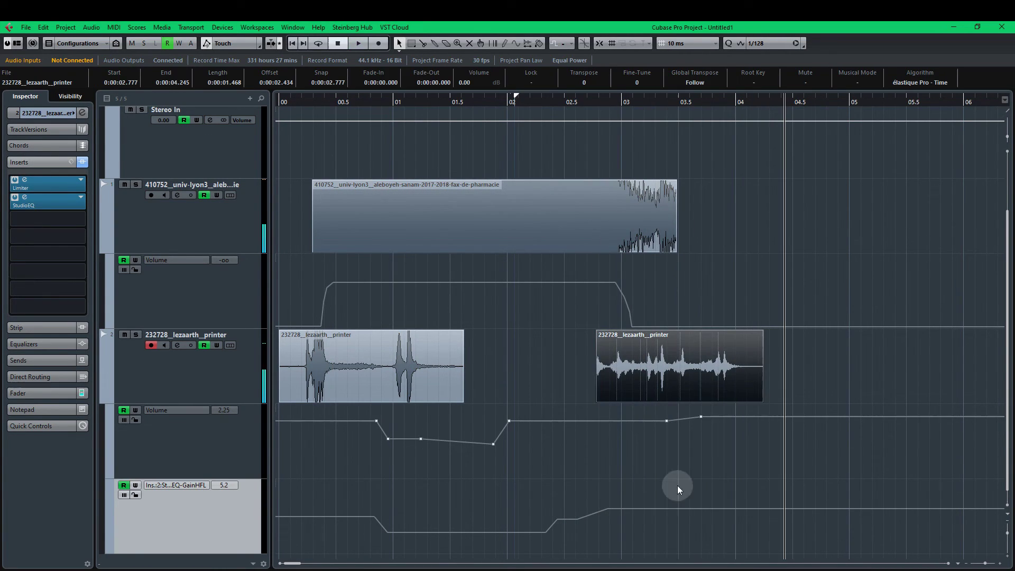
click(677, 485)
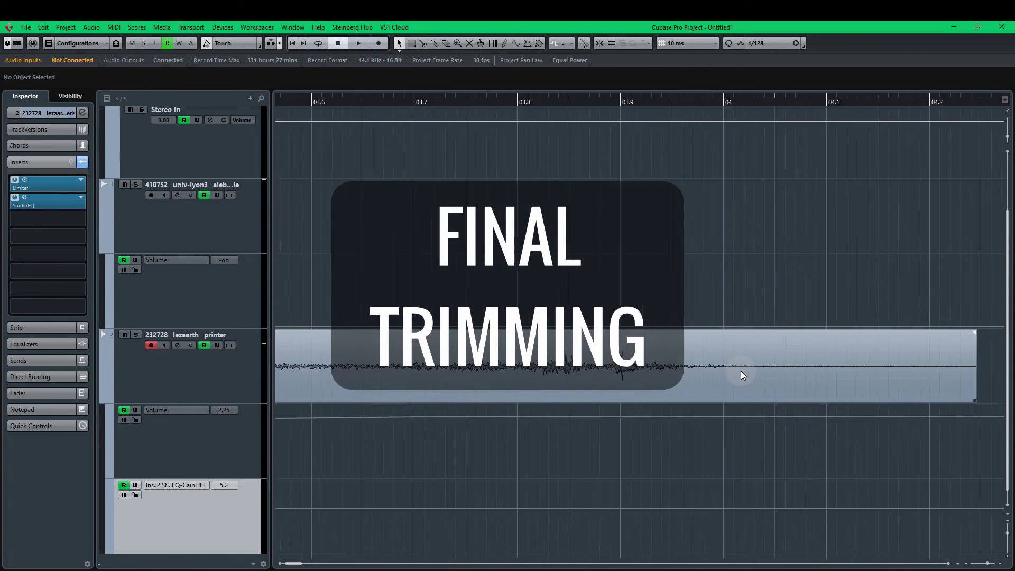
Step: Split the second printer clip at about 4.01 s and delete the silent tail after the cut
scroll(741, 371, up, 3)
alt+click(726, 373)
scroll(725, 373, down, 3)
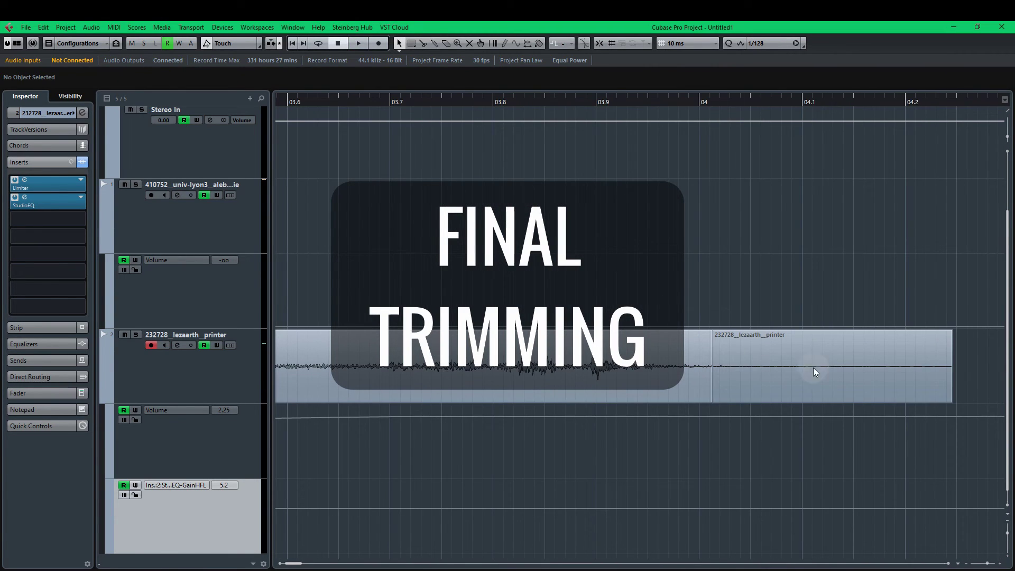
scroll(720, 367, up, 4)
click(734, 369)
key(Delete)
scroll(736, 370, down, 7)
click(462, 104)
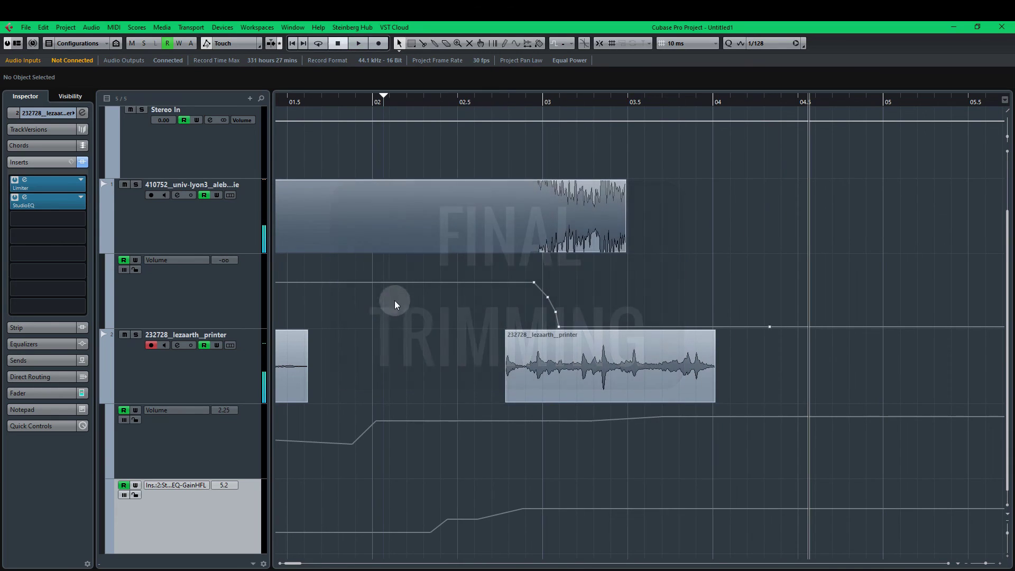
Step: Split the first printer clip at 0.241 s and delete the silent part before the cut
scroll(464, 325, left, 3)
scroll(434, 350, up, 6)
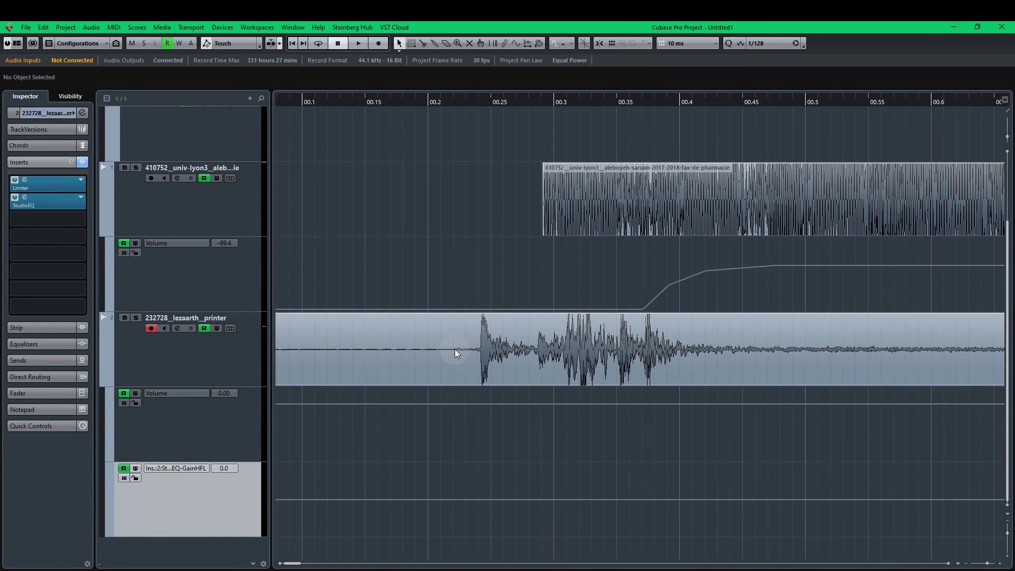
scroll(482, 350, up, 5)
alt+click(460, 359)
click(420, 361)
key(Delete)
scroll(420, 361, down, 8)
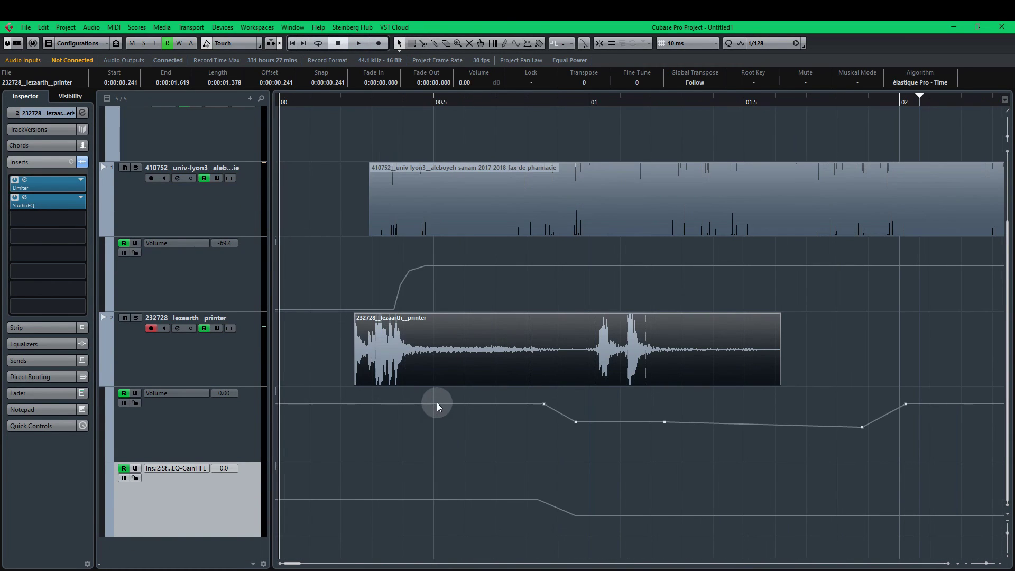
click(437, 410)
Step: Select all clips and move them together so the first printer clip starts at the beginning of the timeline
scroll(438, 385, down, 5)
key(ctrl+a)
scroll(331, 476, up, 2)
drag(361, 363, 341, 362)
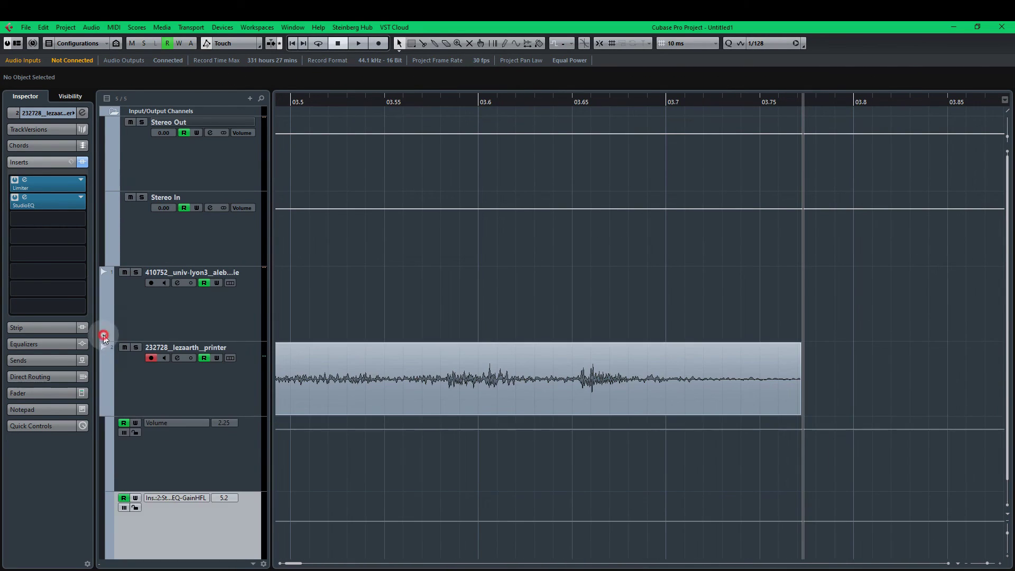
Step: Draw a volume fade-out on the Stereo Out track from 3.725 s down to silence at about 3.77 s
click(554, 236)
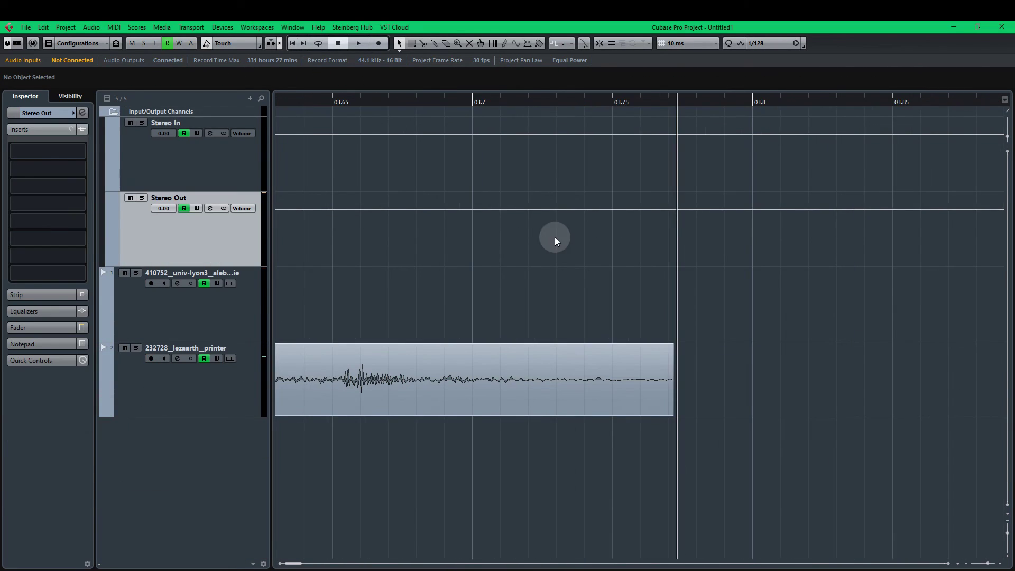
drag(554, 237, 669, 272)
click(642, 227)
key(g)
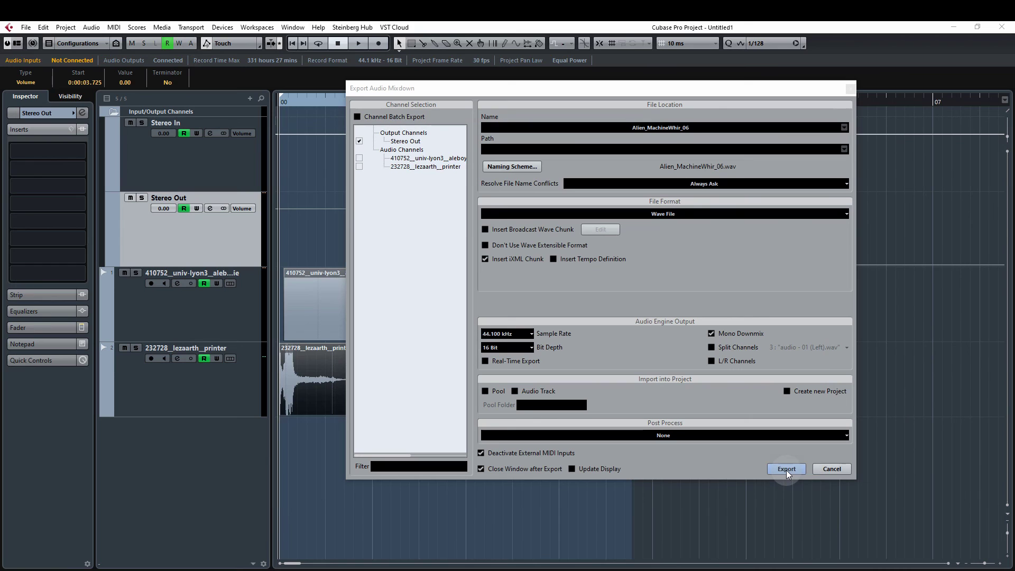